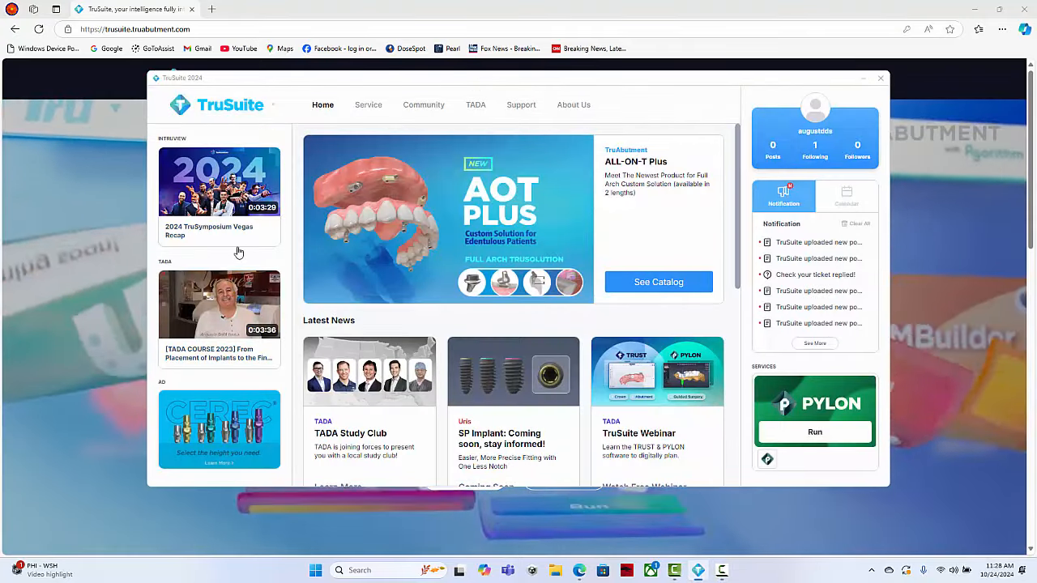
# - Run PYLON from the TruSuite services and create a new patient with the last name "9 and 10 immediate"
pyautogui.click(379, 108)
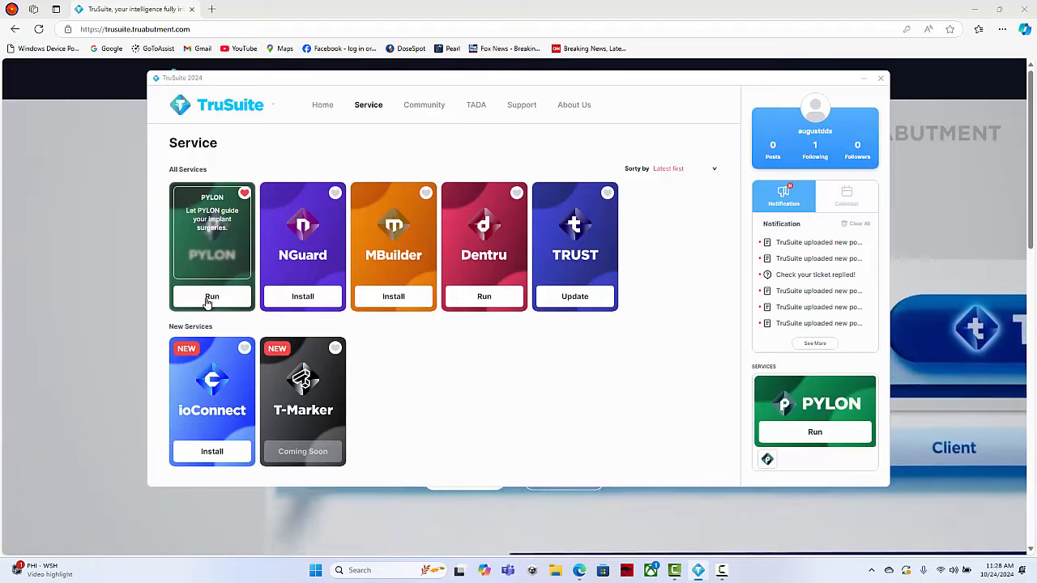
pyautogui.click(210, 296)
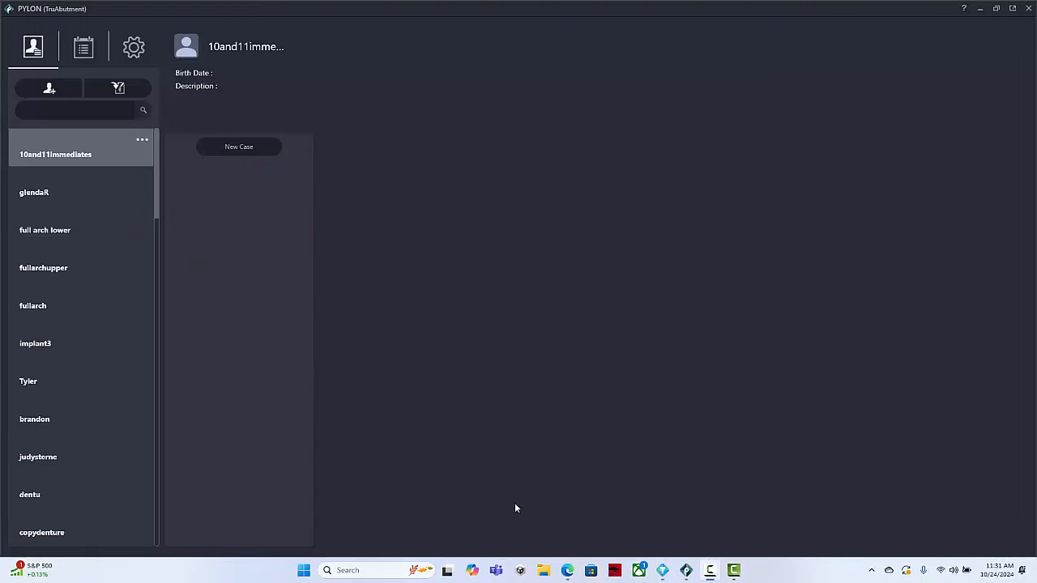
pyautogui.click(60, 92)
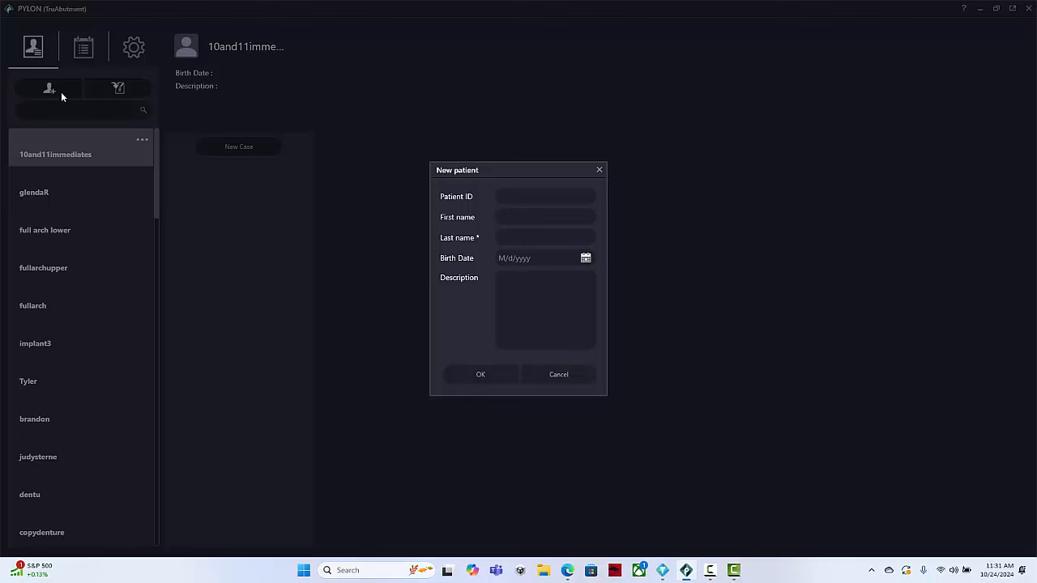
pyautogui.click(527, 235)
pyautogui.write('9 and')
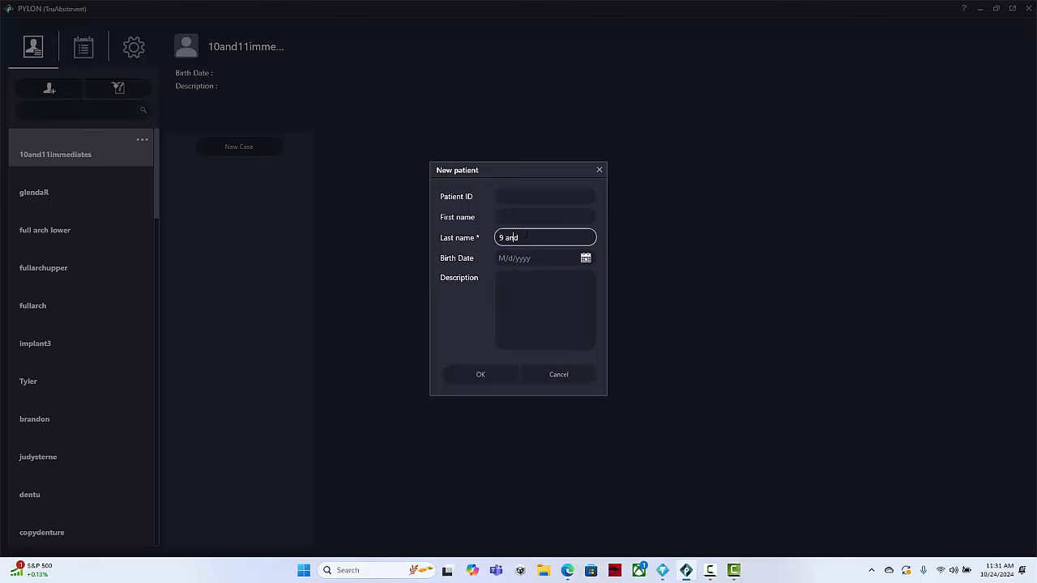
pyautogui.write(' 10 immediate')
pyautogui.click(495, 375)
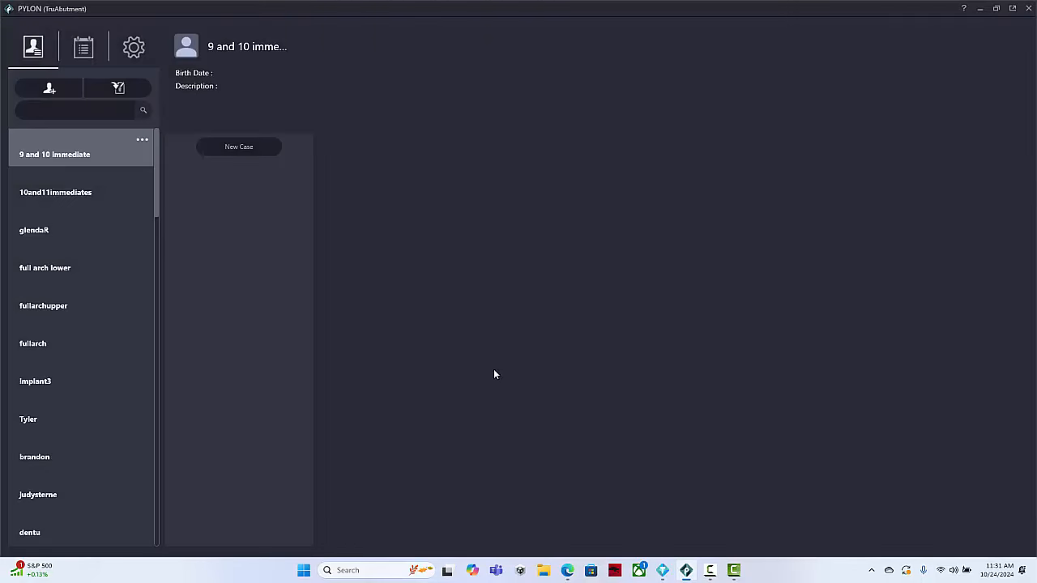
# - Start a new tooth-supported case with implant planning and a surgical guide for upper teeth 21 and 22
pyautogui.click(251, 147)
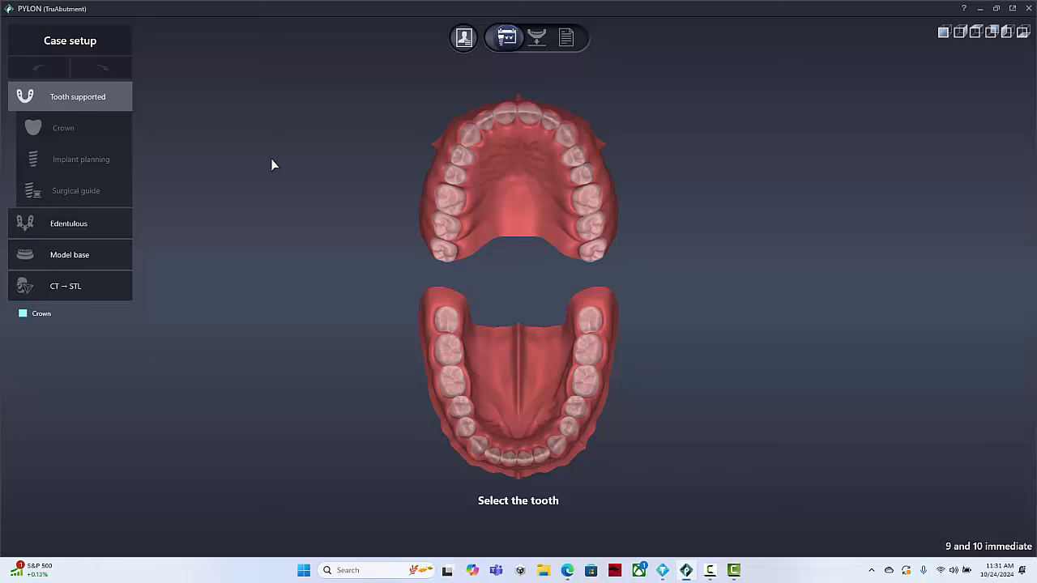
pyautogui.click(527, 118)
pyautogui.click(106, 196)
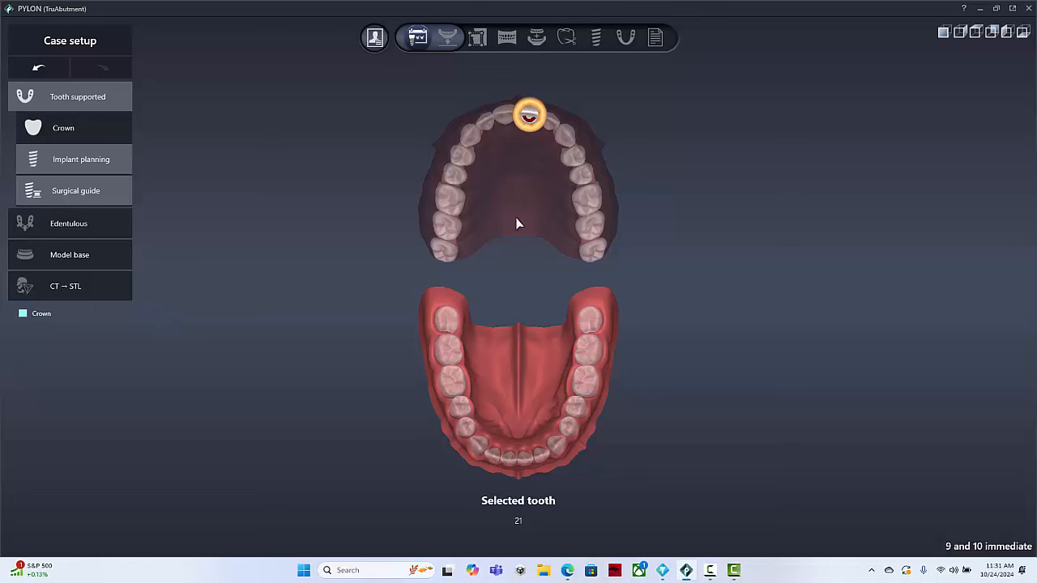
pyautogui.click(548, 123)
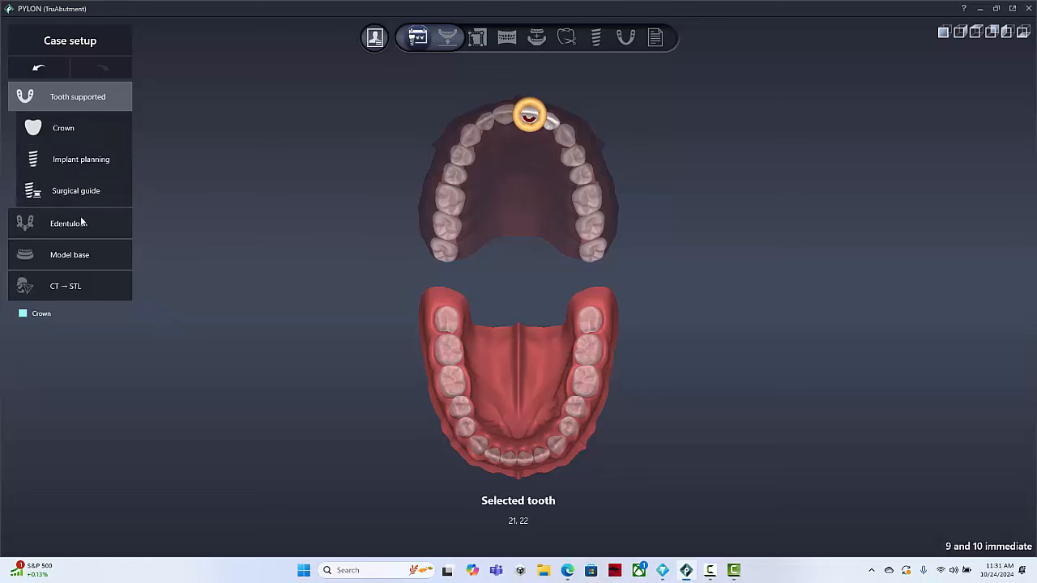
pyautogui.click(78, 193)
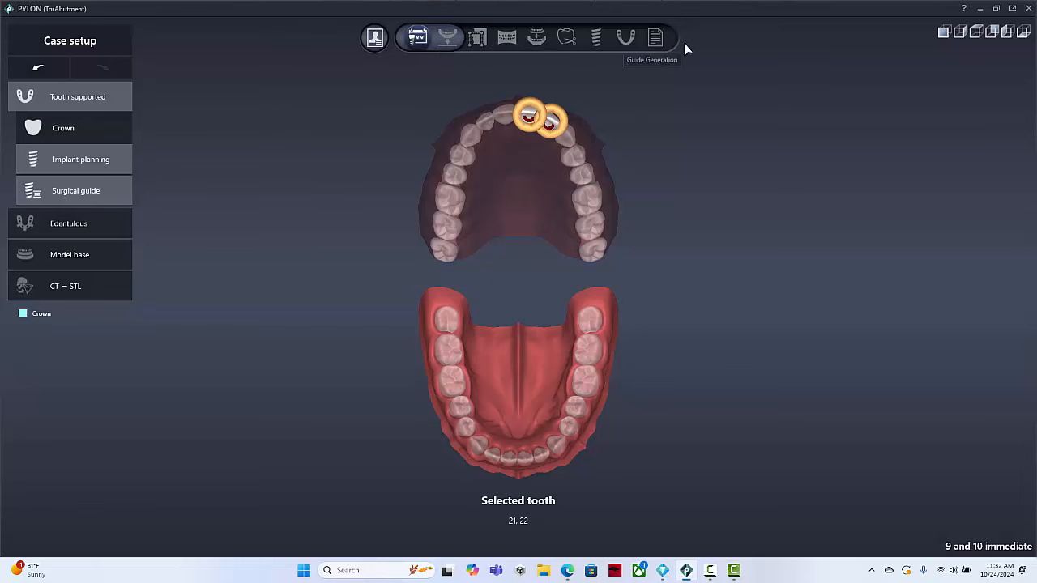
# - Go to data registration and load the CT data from 000.dcm in the dicom folder of 10 and 11 Pylon on the desktop
pyautogui.click(451, 43)
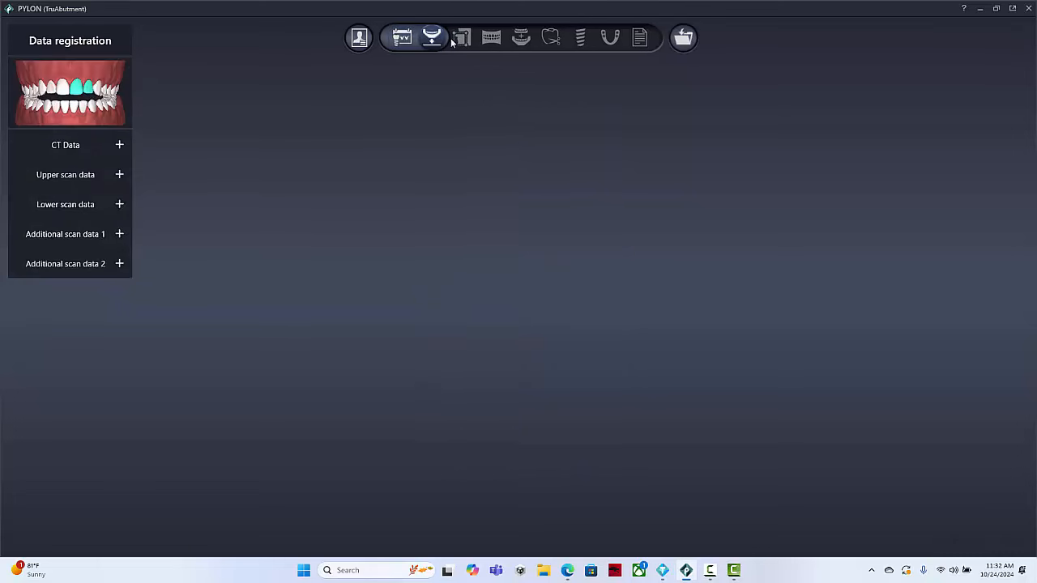
pyautogui.click(120, 145)
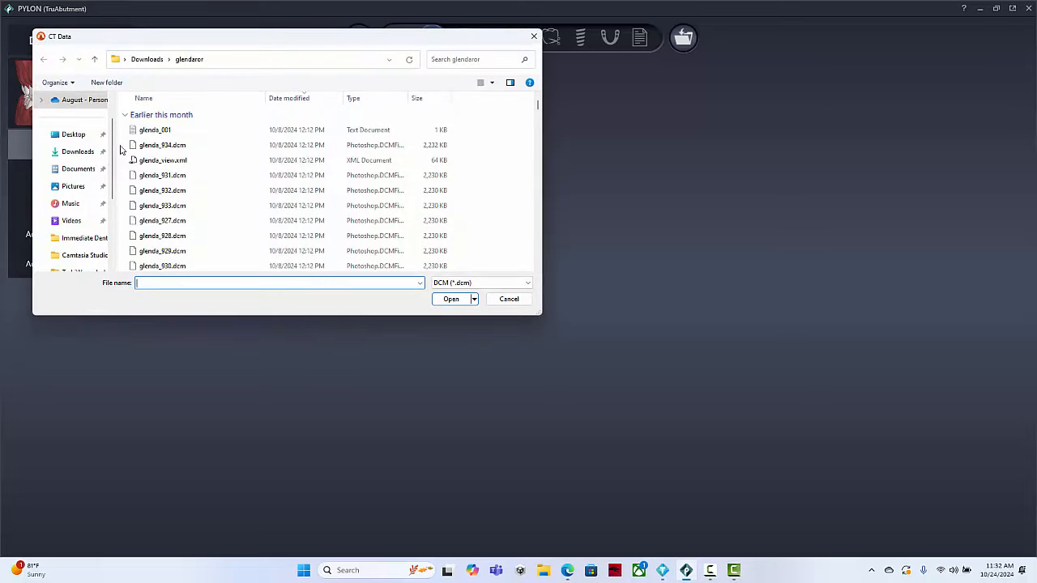
pyautogui.click(87, 136)
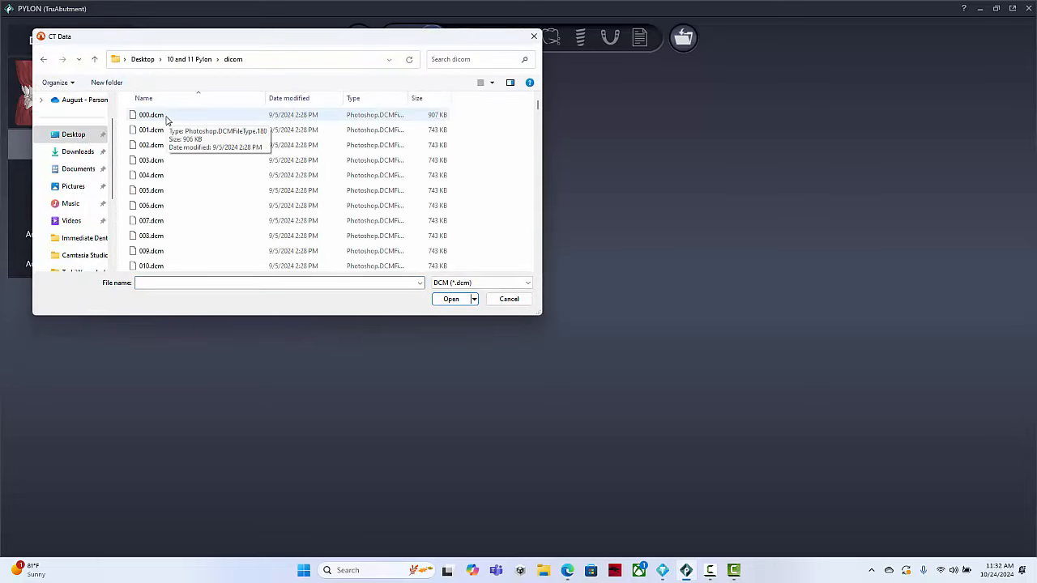
pyautogui.doubleClick(151, 115)
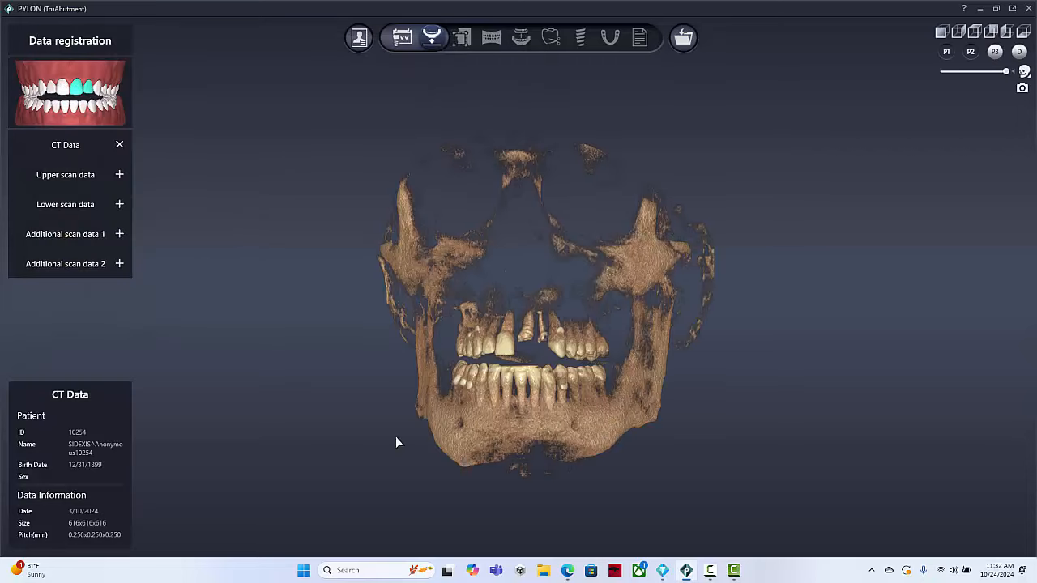
# - Load 2024-09-05_00000-000-upperjaw from the ply folder of 10 and 11 Pylon as the upper scan data
pyautogui.click(119, 176)
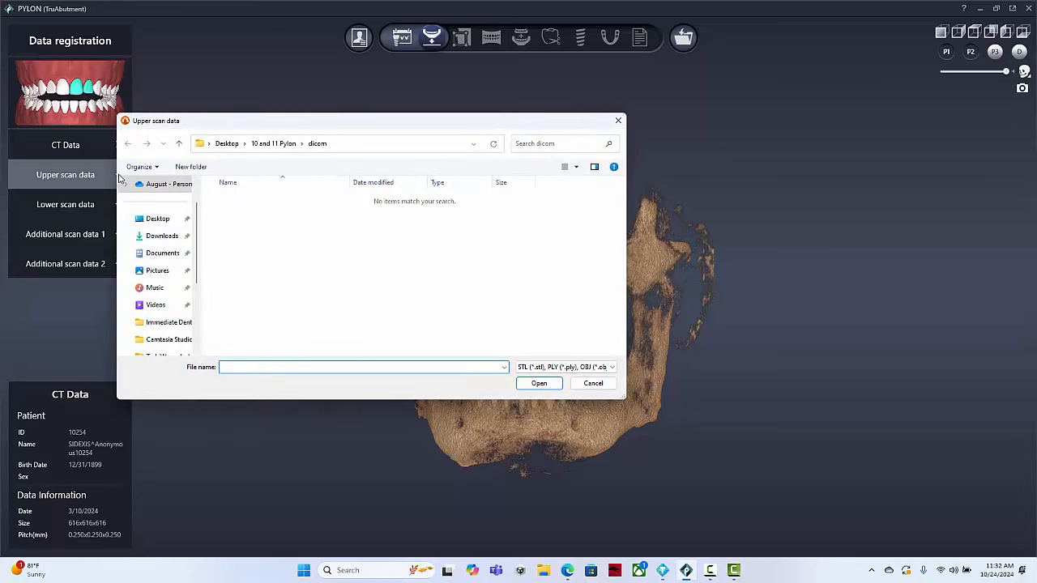
pyautogui.click(282, 149)
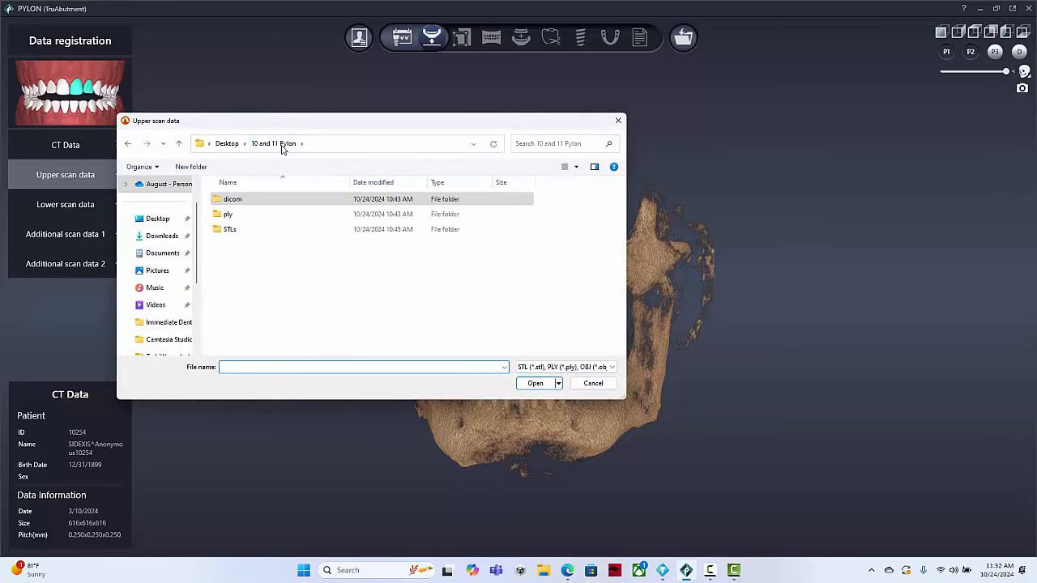
pyautogui.doubleClick(261, 218)
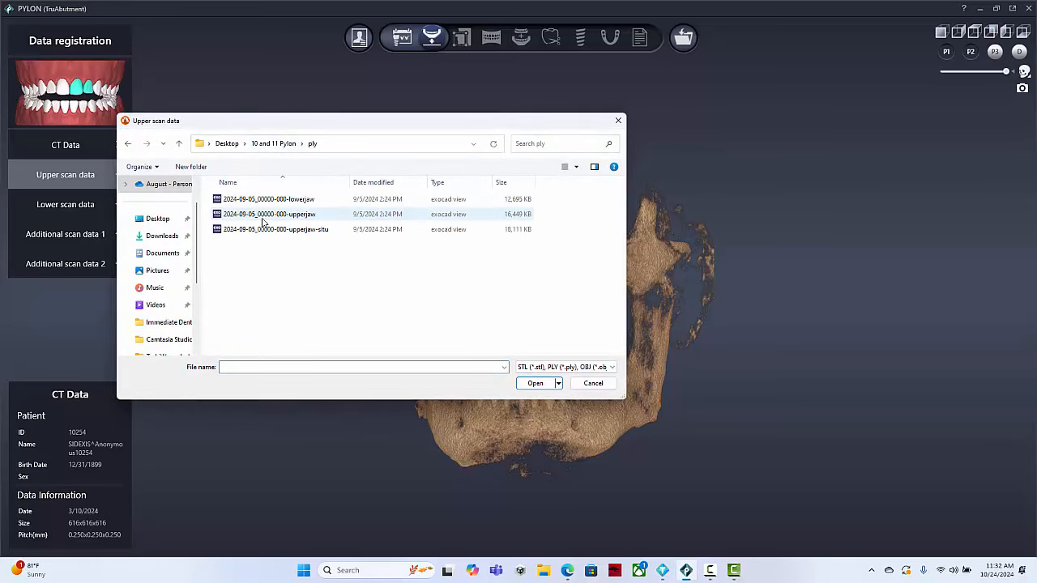
pyautogui.doubleClick(320, 215)
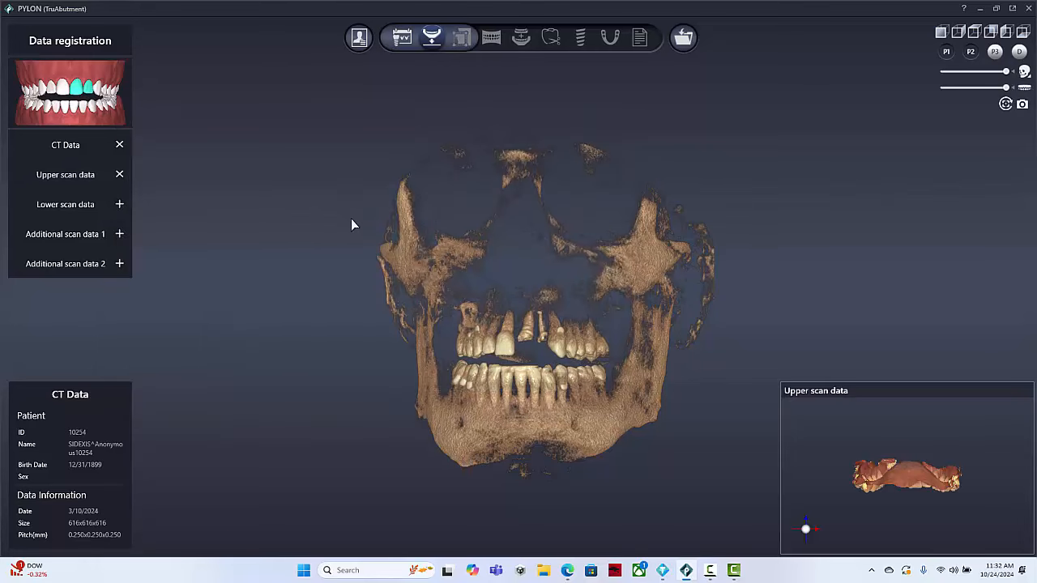
# - Load 2024-09-05_00000-000-lowerjaw as the lower scan data and rotate the upper scan to inspect its front
pyautogui.click(120, 205)
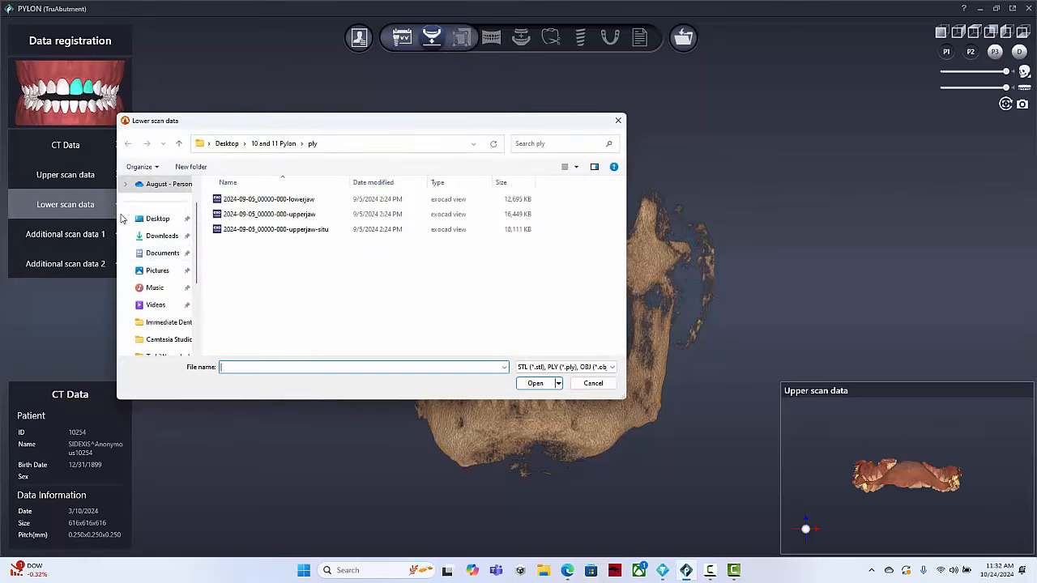
pyautogui.doubleClick(280, 200)
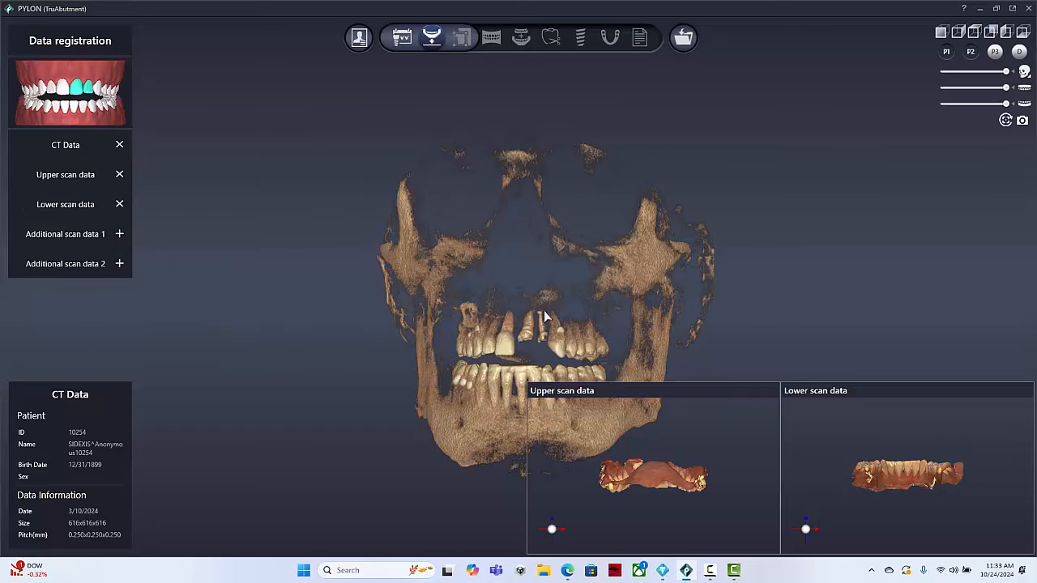
pyautogui.moveTo(691, 502)
pyautogui.moveTo(691, 502); pyautogui.dragTo(617, 496)
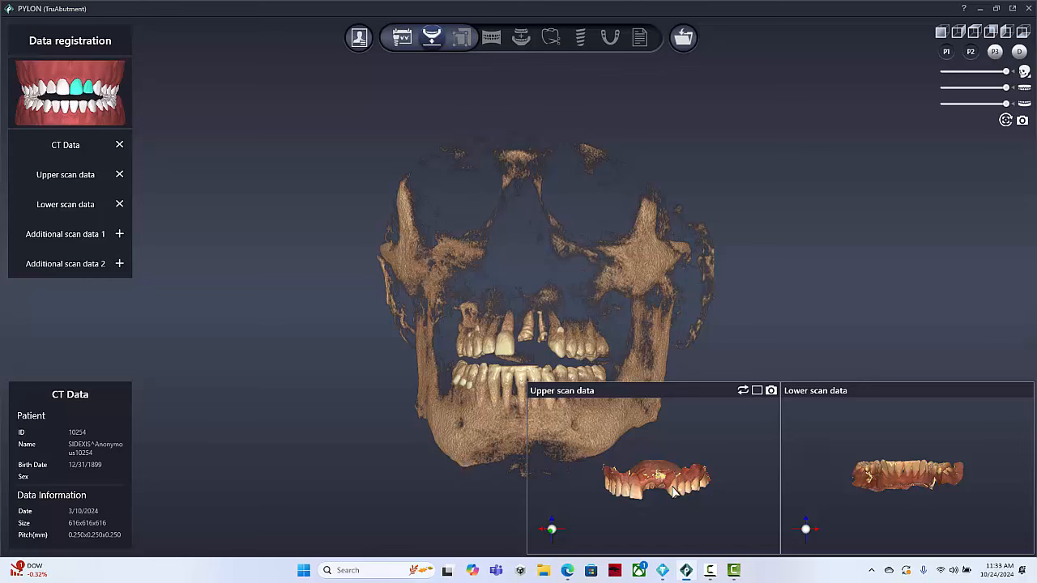
# - Register 2024-09-05_00000-000-upperjaw-situ as additional scan data 1 for the maxilla and apply its existing alignment with the upper scan
pyautogui.click(120, 235)
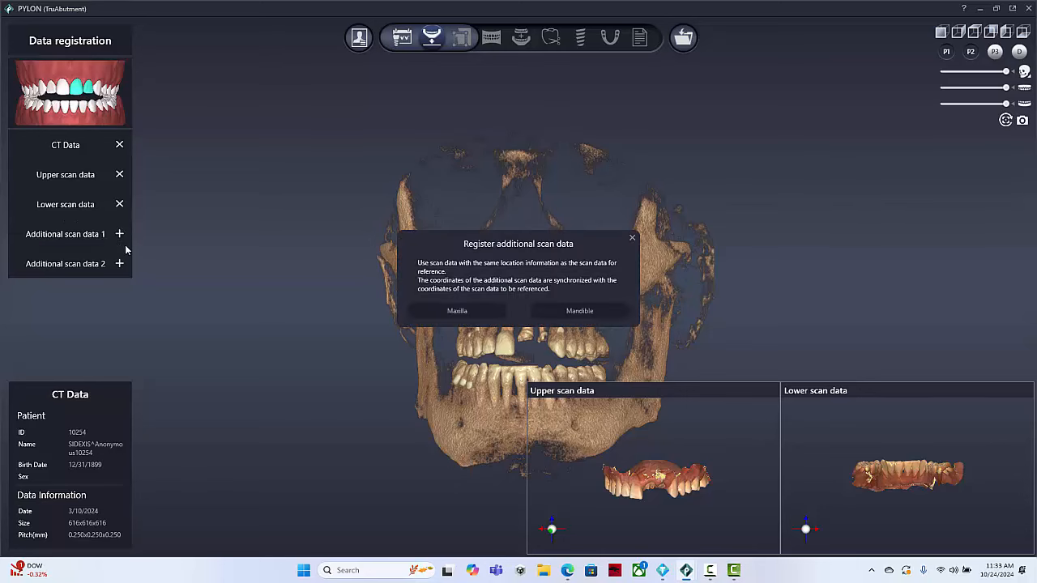
pyautogui.click(457, 313)
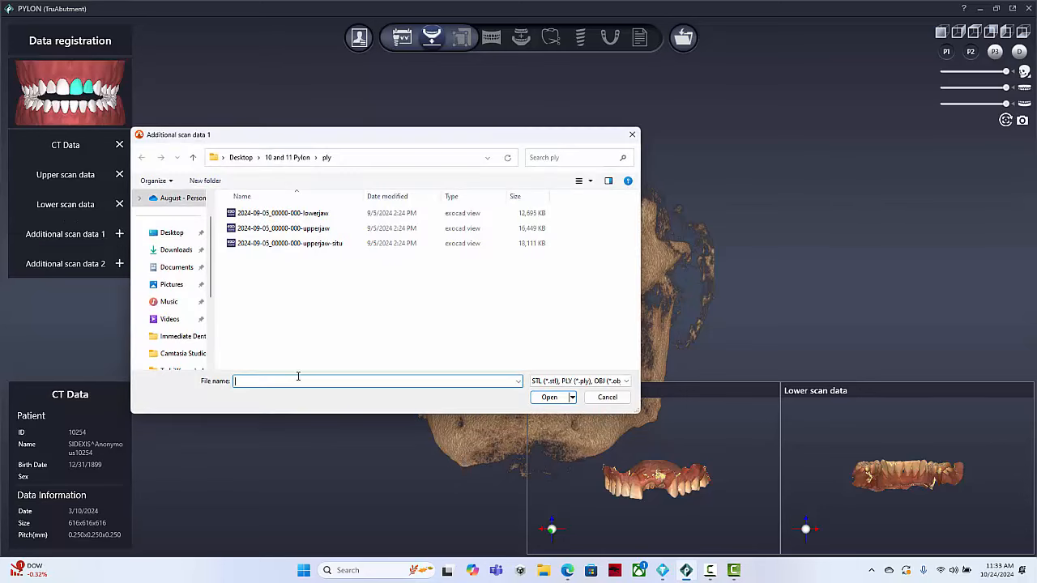
pyautogui.doubleClick(344, 251)
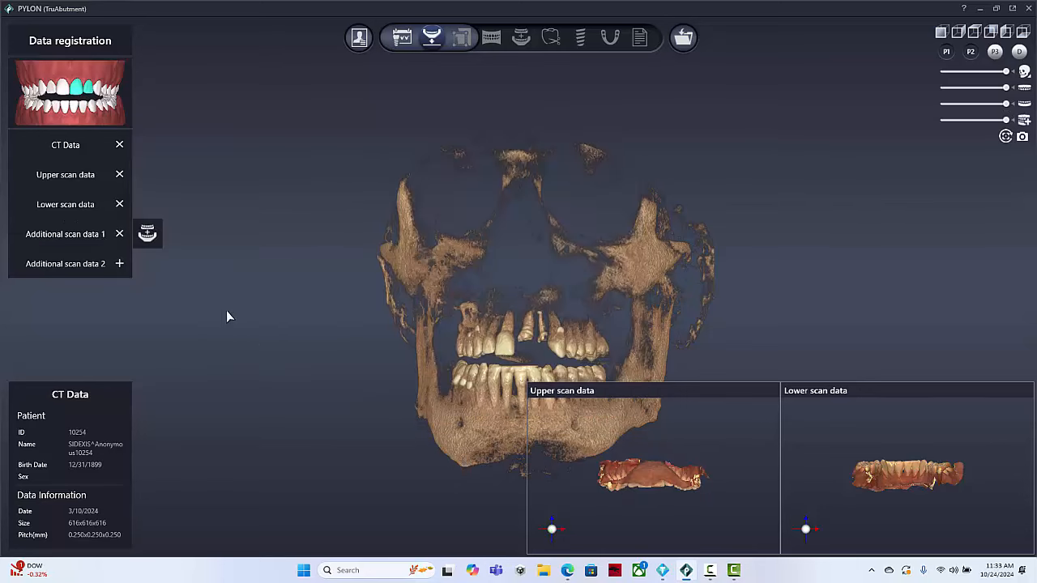
pyautogui.click(151, 236)
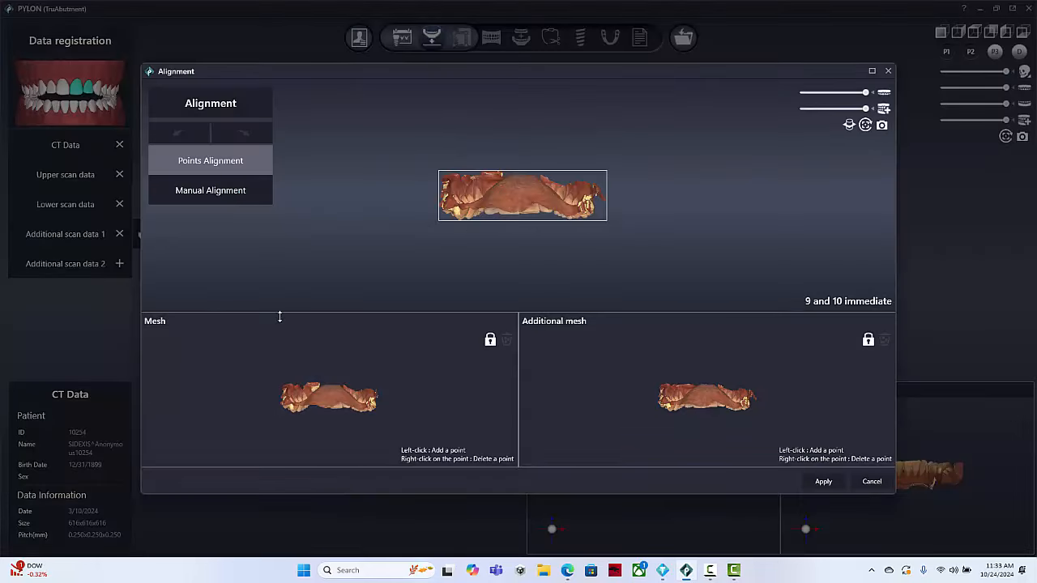
pyautogui.click(824, 482)
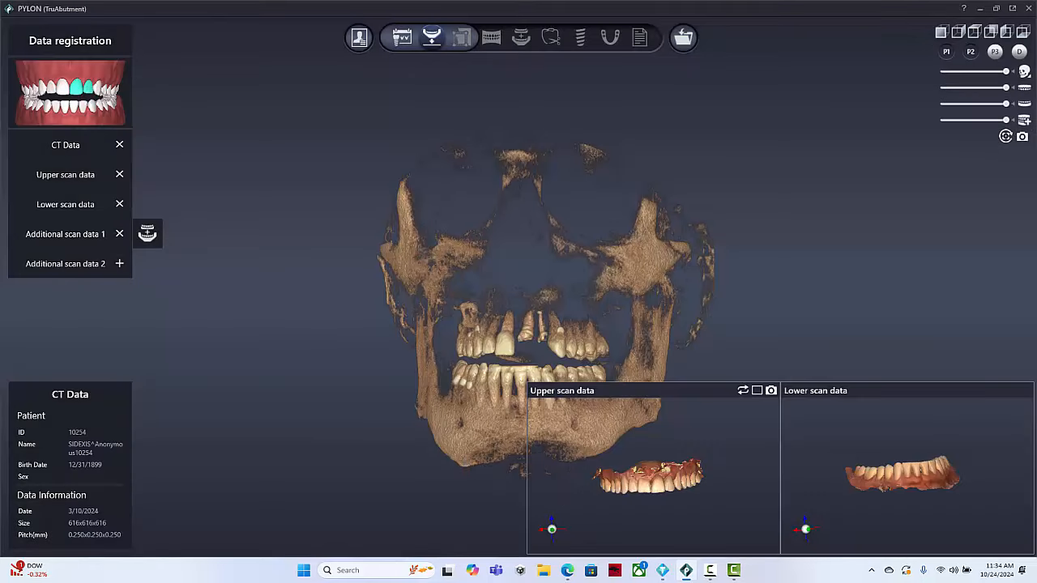
# - Compare the upper scan with and without the additional scan in the enlarged upper scan view, leaving the additional scan hidden
pyautogui.click(1027, 121)
pyautogui.click(1027, 121)
pyautogui.click(1027, 122)
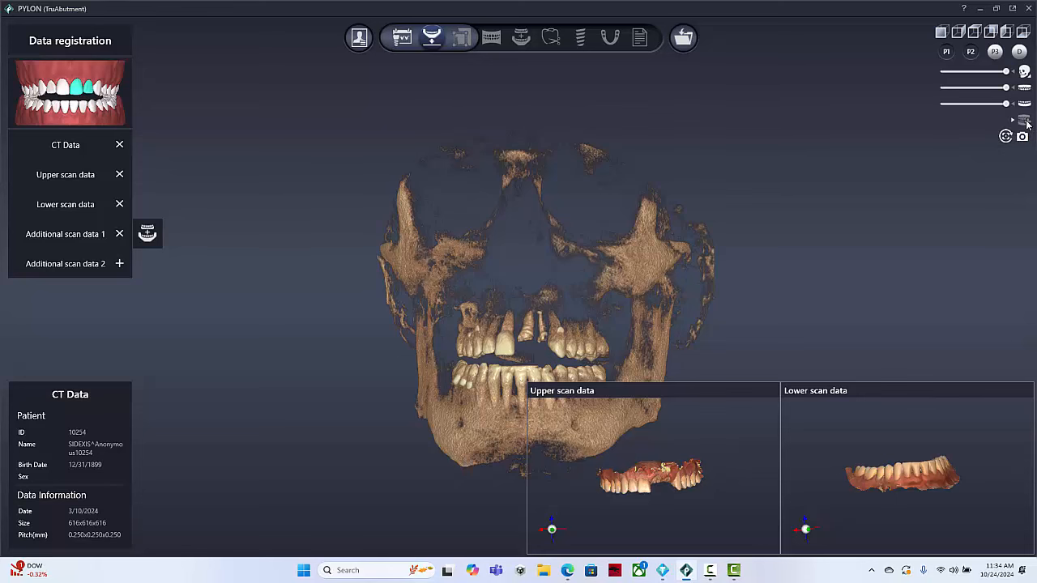
pyautogui.click(1026, 122)
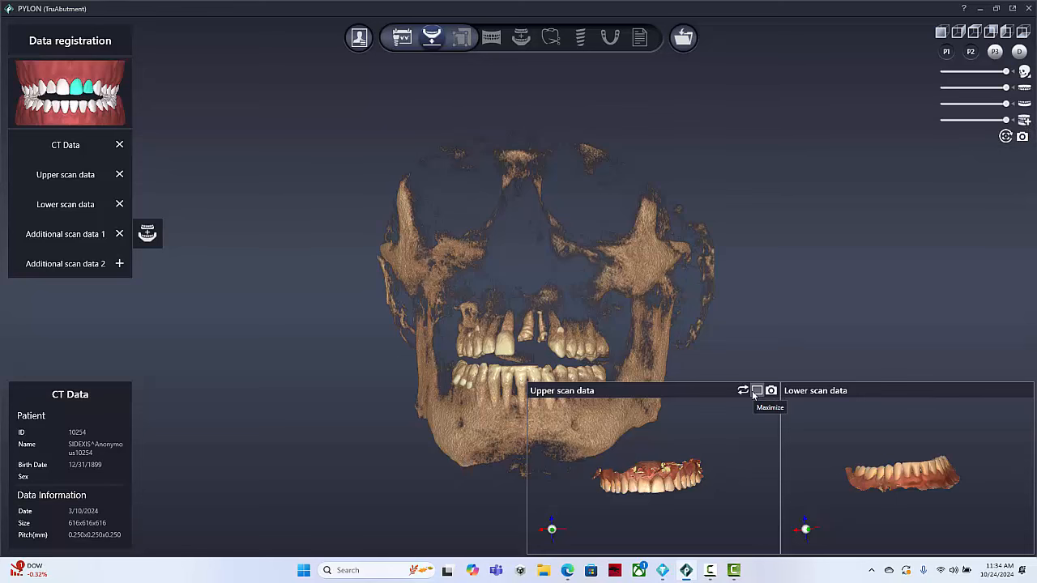
pyautogui.click(752, 391)
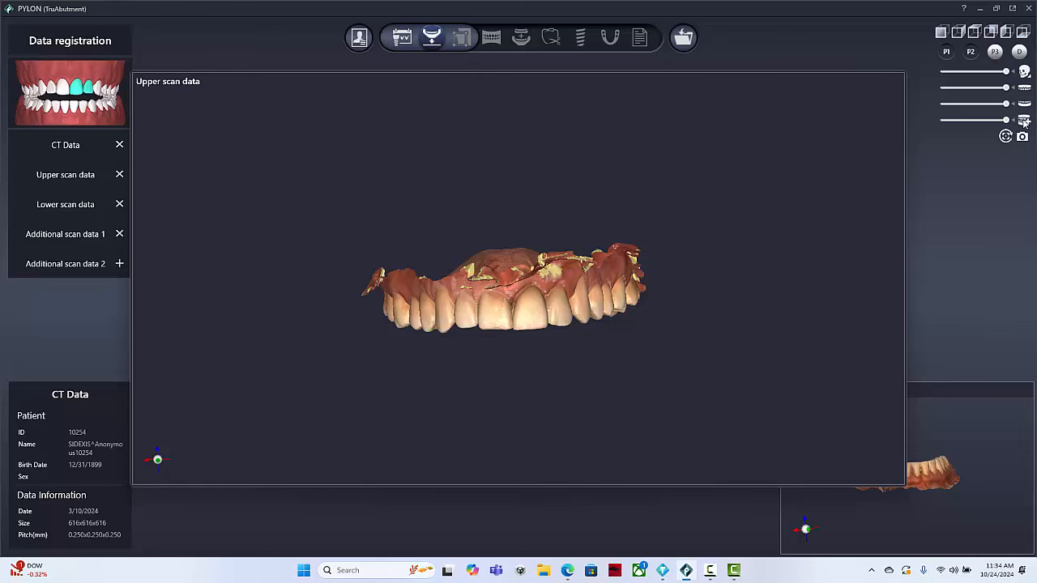
pyautogui.moveTo(580, 341); pyautogui.dragTo(559, 333, button='middle')
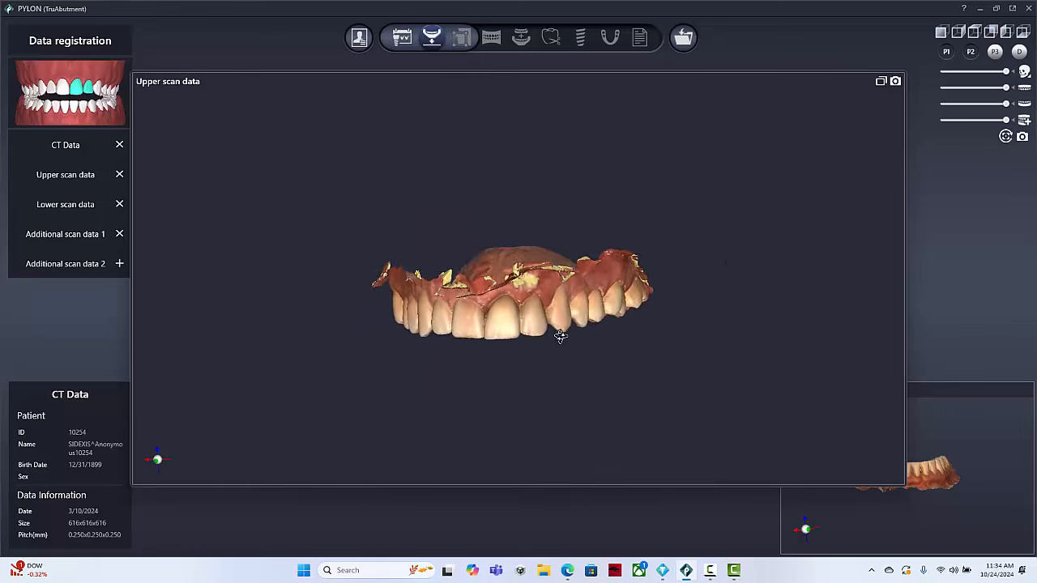
pyautogui.click(1025, 121)
pyautogui.moveTo(597, 359)
pyautogui.mouseDown(button='middle')
pyautogui.moveTo(567, 288)
pyautogui.moveTo(590, 346)
pyautogui.mouseUp(button='middle')
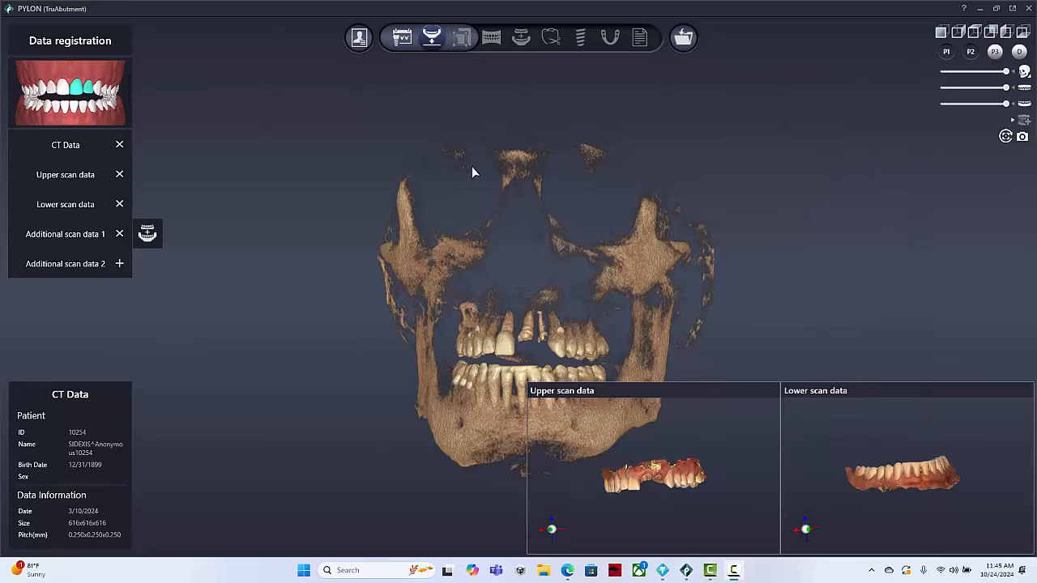
# - In data setting, crop the CT volume to remove the skull above the upper jaw and the region behind the mandible
pyautogui.click(461, 38)
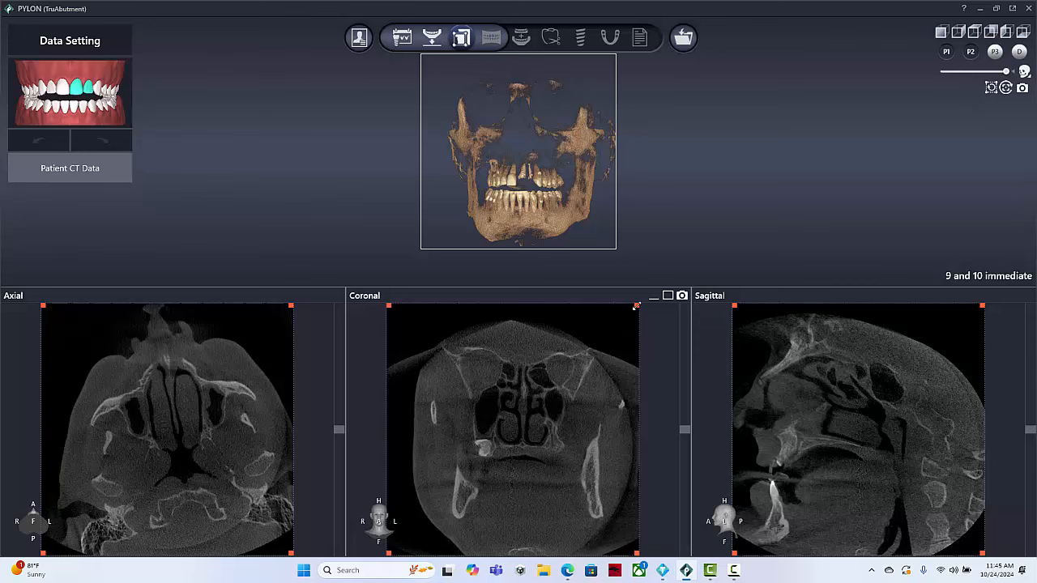
pyautogui.moveTo(636, 307); pyautogui.dragTo(640, 429)
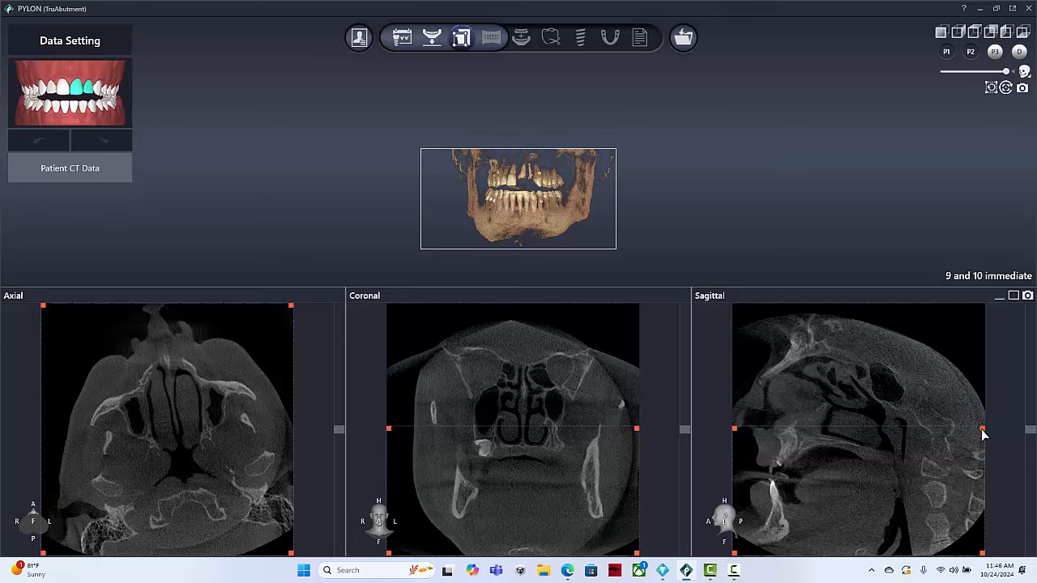
pyautogui.moveTo(982, 431); pyautogui.dragTo(898, 430)
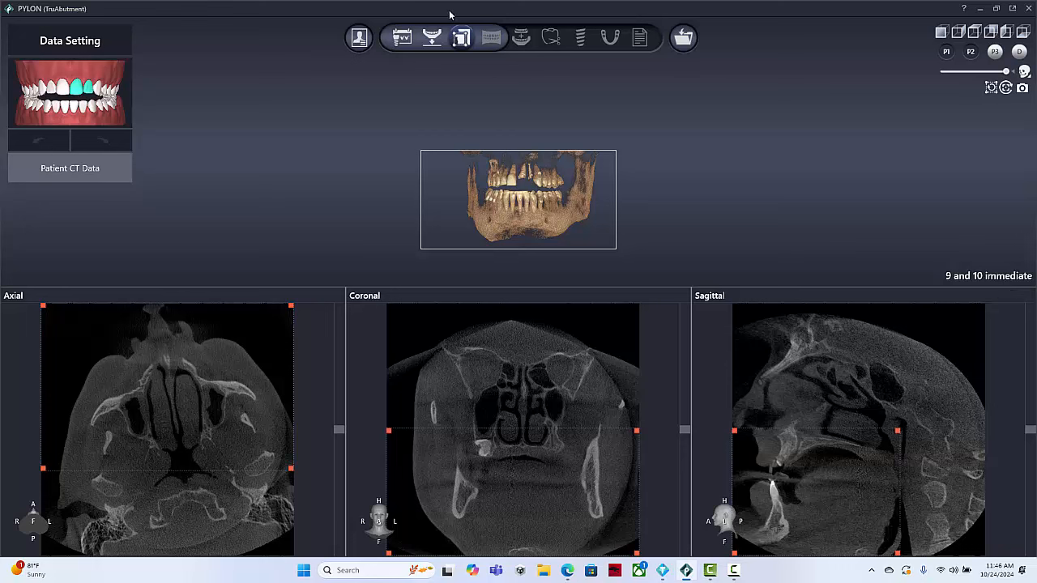
# - Proceed to the Draw curve stage and raise the axial slice plane from the bite gap to the upper tooth roots
pyautogui.click(491, 41)
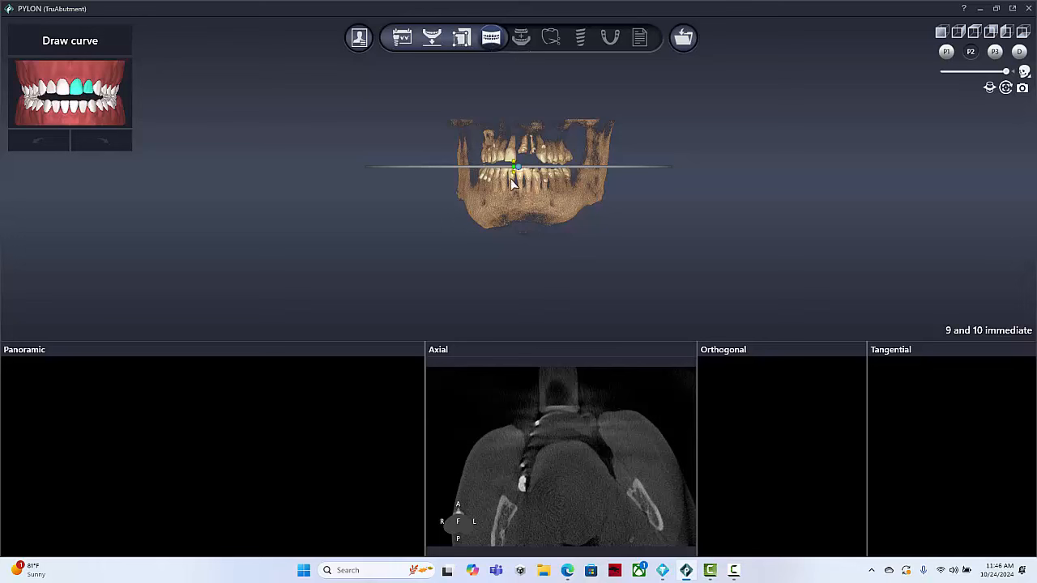
pyautogui.moveTo(525, 171); pyautogui.dragTo(527, 149)
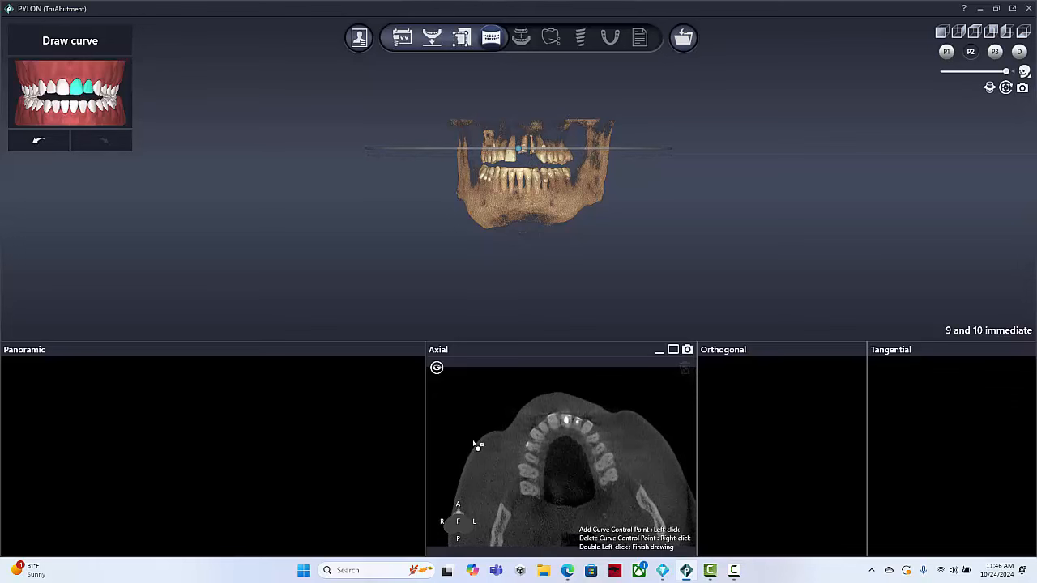
pyautogui.moveTo(525, 153); pyautogui.dragTo(527, 148)
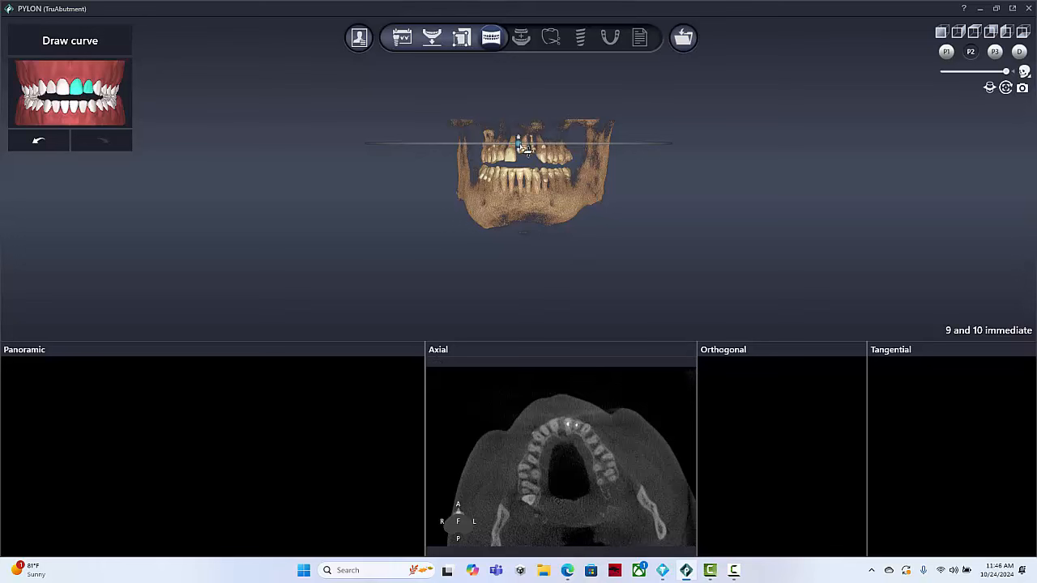
pyautogui.moveTo(527, 148); pyautogui.dragTo(524, 146)
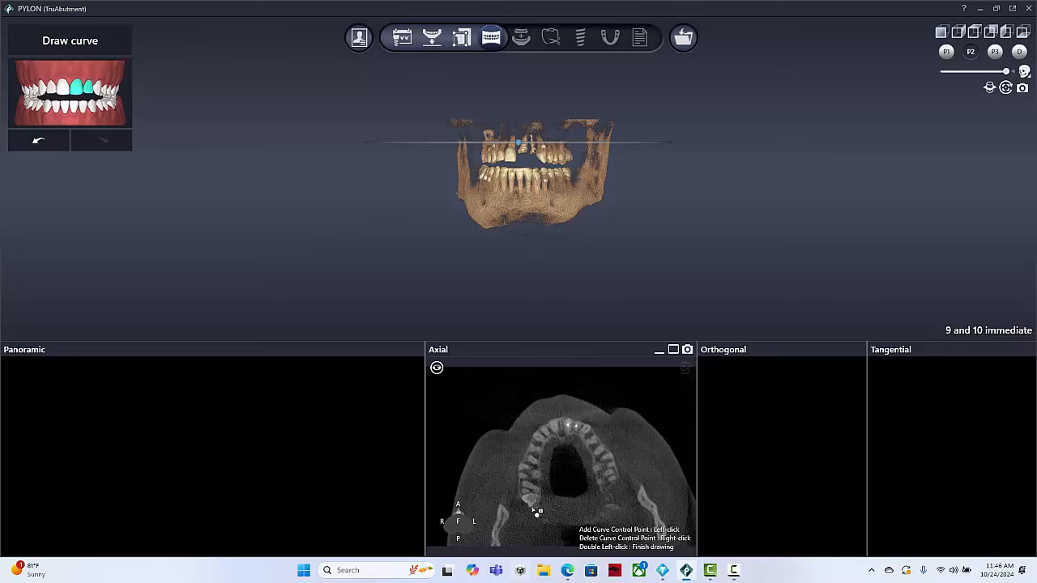
# - Draw the panoramic curve along the upper arch in the enlarged axial view, from behind the right molars through the incisors to behind the left molars
pyautogui.click(659, 353)
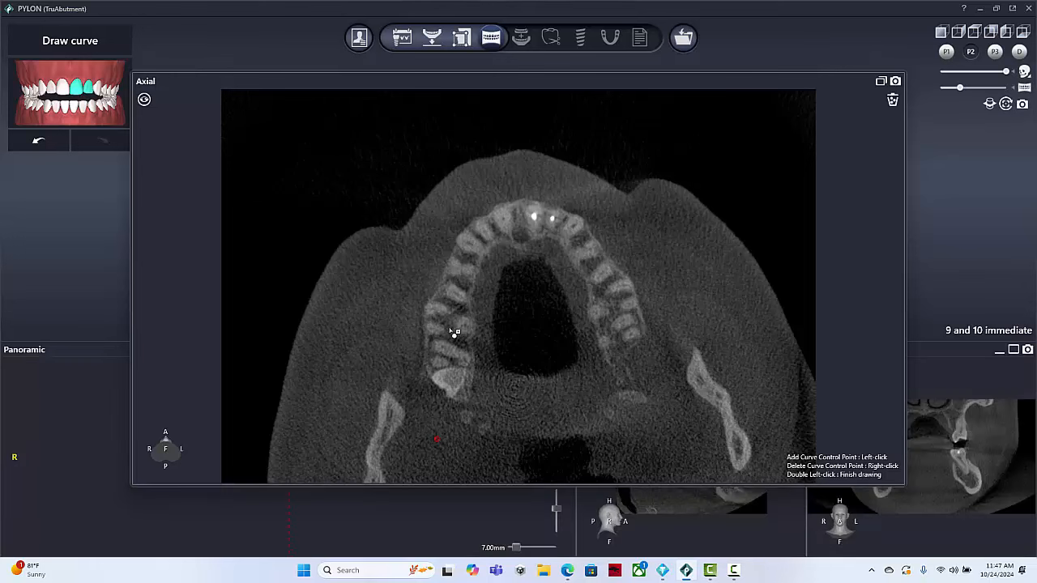
pyautogui.click(454, 330)
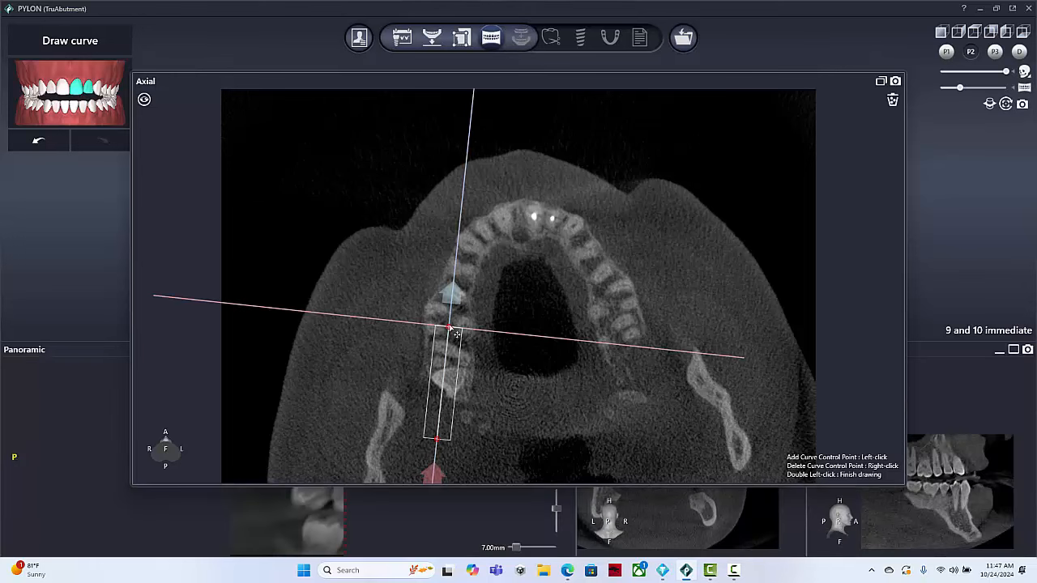
pyautogui.click(467, 258)
pyautogui.click(485, 233)
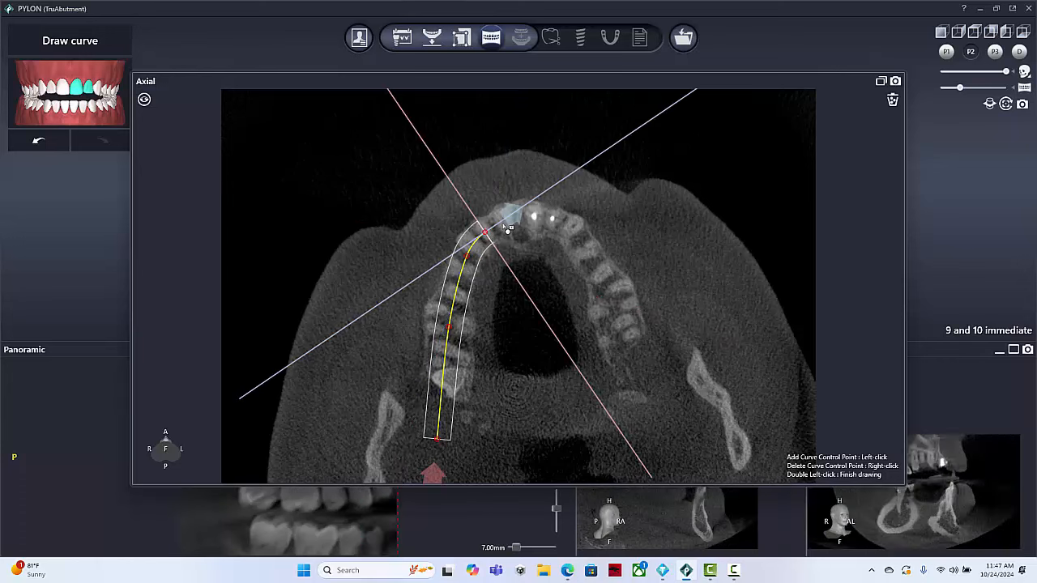
pyautogui.click(506, 220)
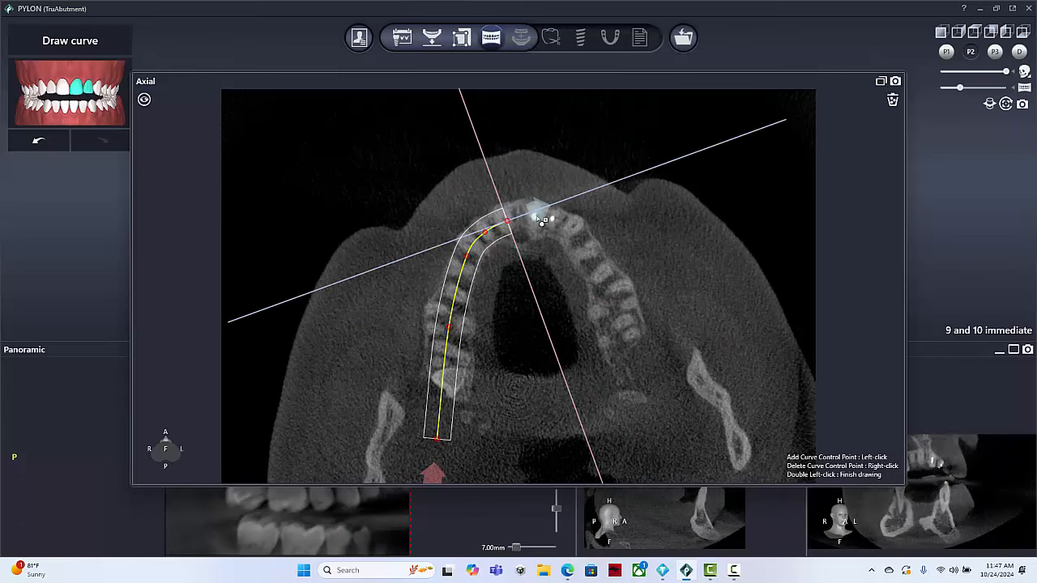
pyautogui.click(536, 217)
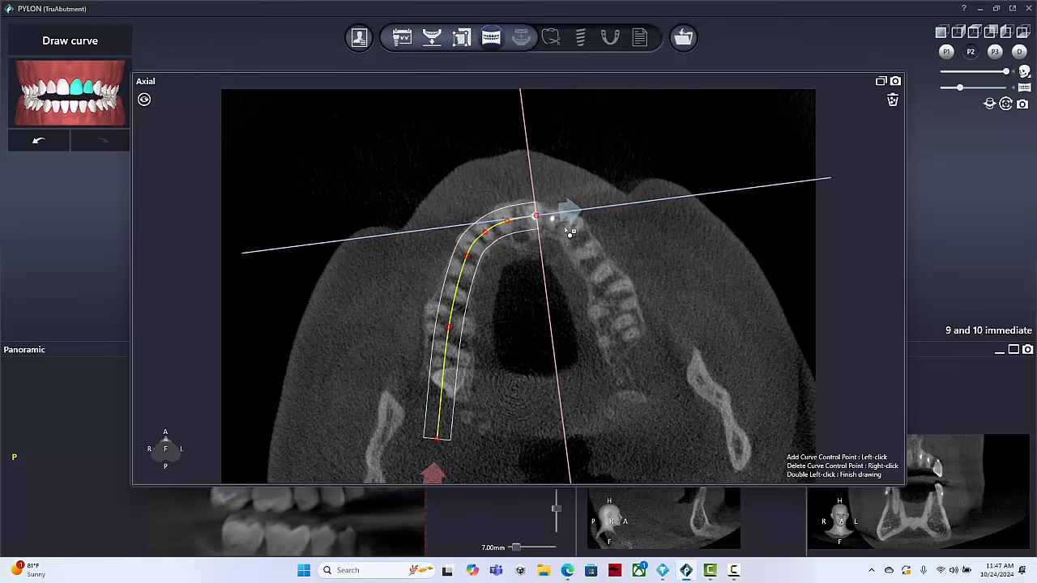
pyautogui.click(560, 224)
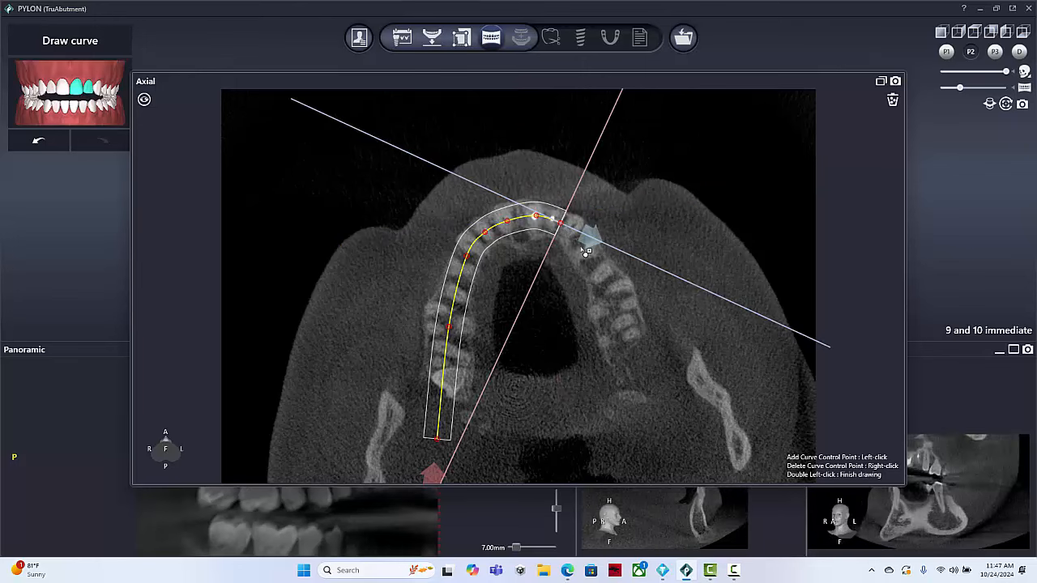
pyautogui.click(583, 249)
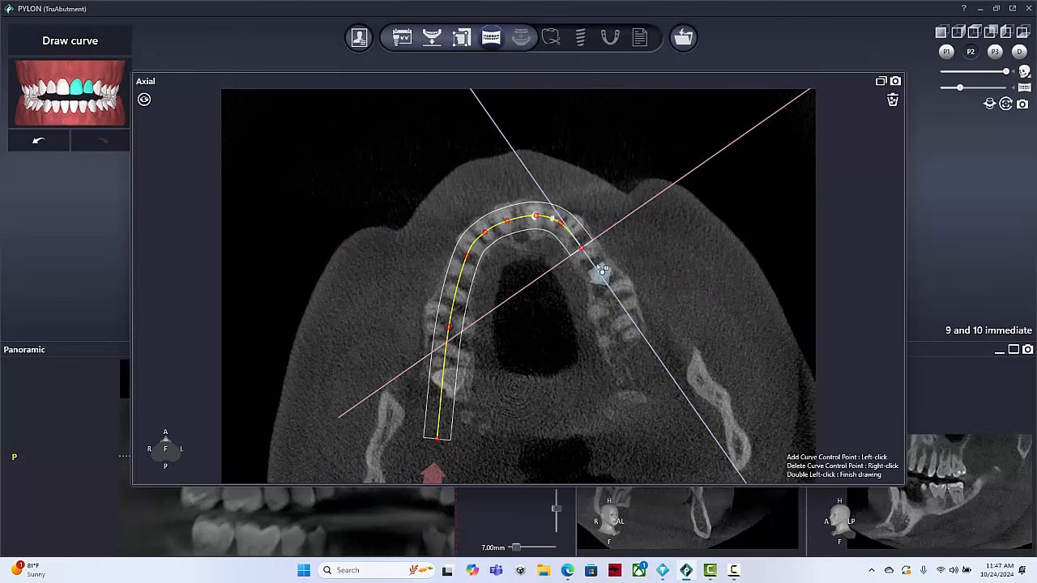
pyautogui.click(648, 408)
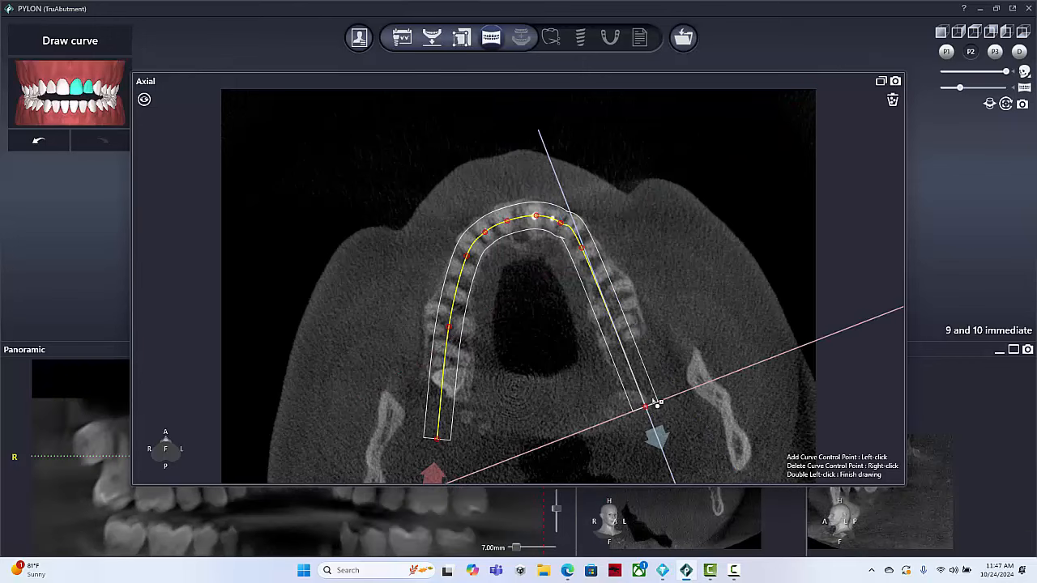
pyautogui.moveTo(646, 409); pyautogui.dragTo(660, 411)
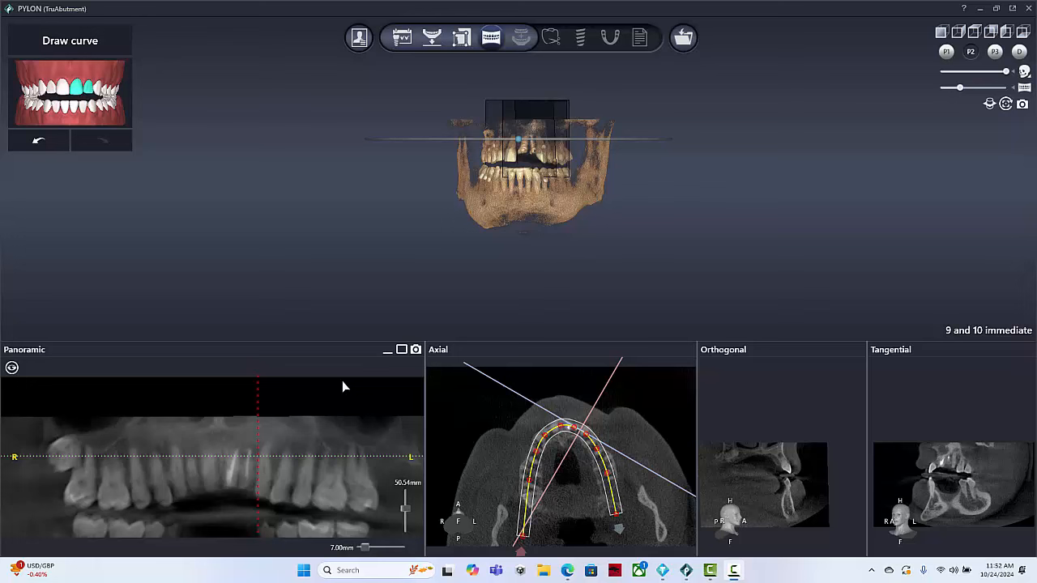
# - Proceed to the Alignment stage and examine the upper scan's fit to the CT volume using the color deviation map and the mesh view
pyautogui.click(522, 38)
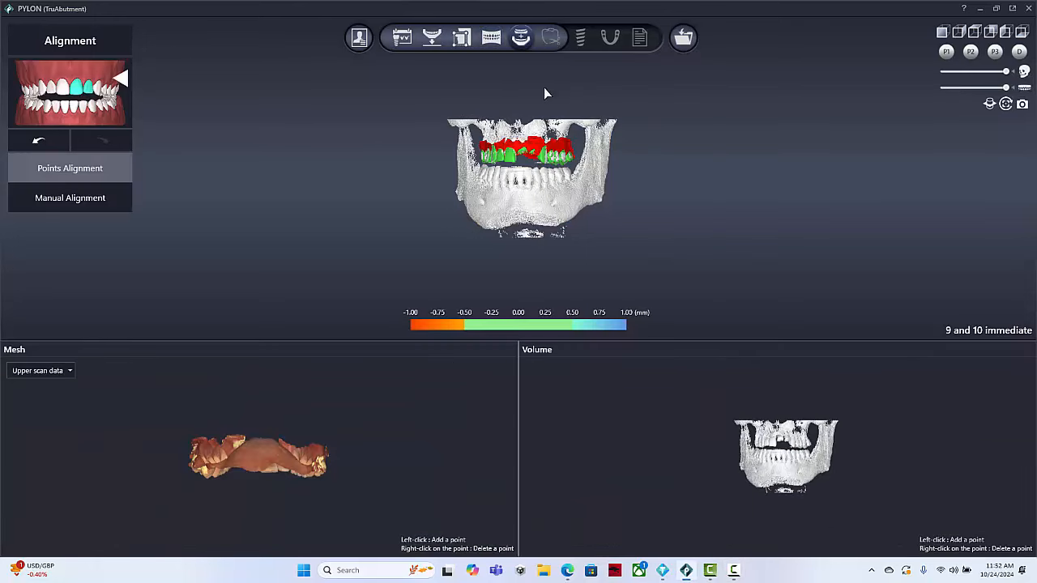
pyautogui.scroll(3, 545, 198)
pyautogui.scroll(1, 543, 200)
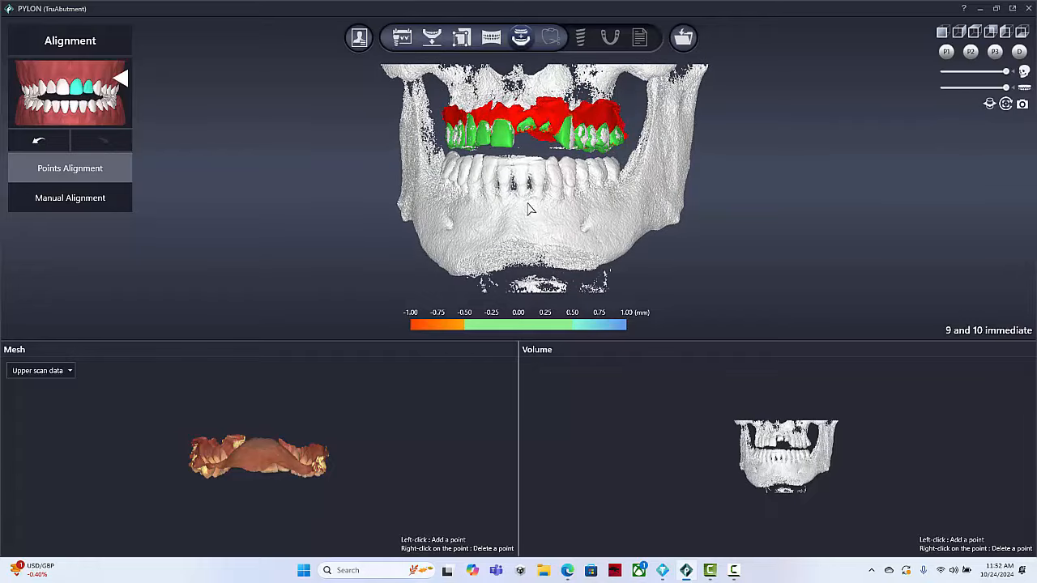
pyautogui.moveTo(532, 191)
pyautogui.mouseDown(button='right')
pyautogui.moveTo(466, 191)
pyautogui.moveTo(602, 187)
pyautogui.moveTo(535, 195)
pyautogui.mouseUp(button='right')
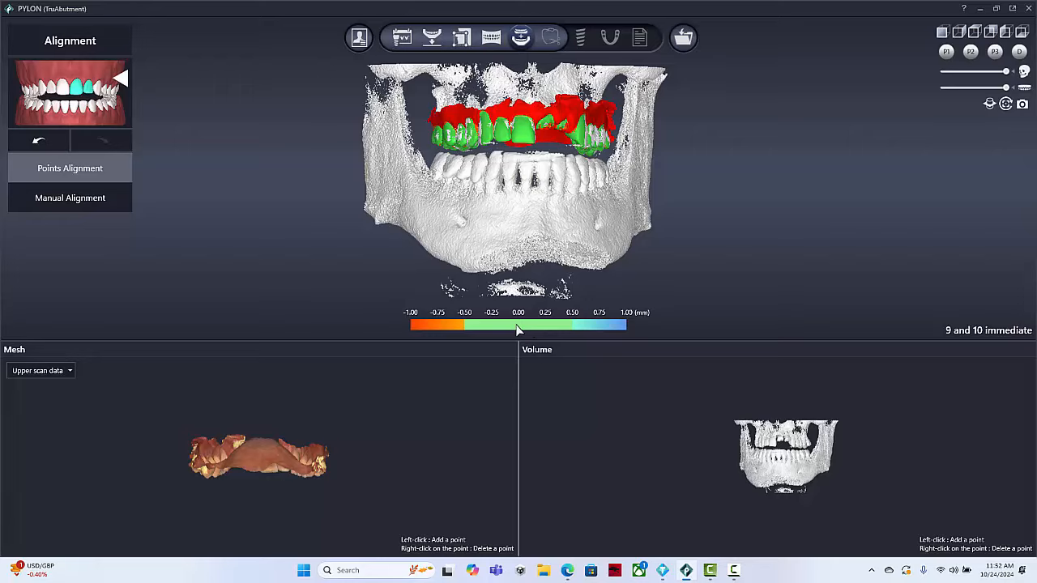
pyautogui.moveTo(572, 217); pyautogui.dragTo(597, 216, button='right')
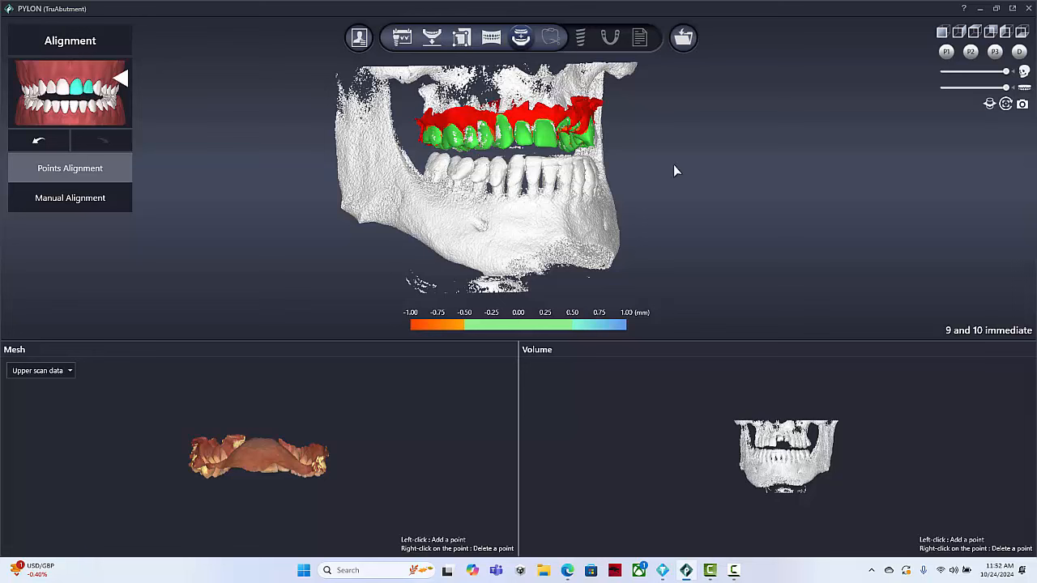
pyautogui.moveTo(331, 400); pyautogui.dragTo(306, 432, button='right')
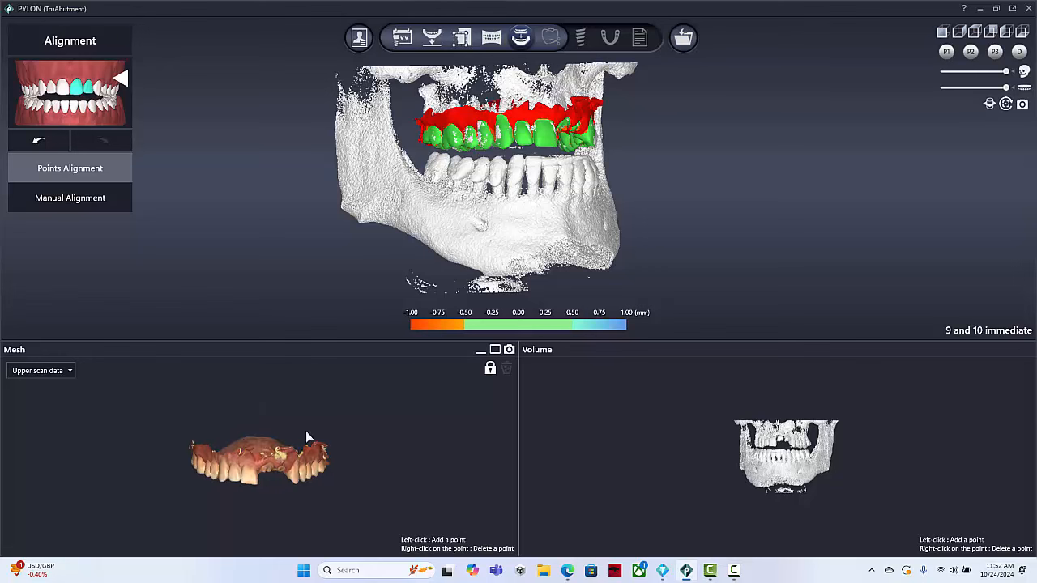
pyautogui.scroll(3, 313, 433)
pyautogui.scroll(5, 698, 508)
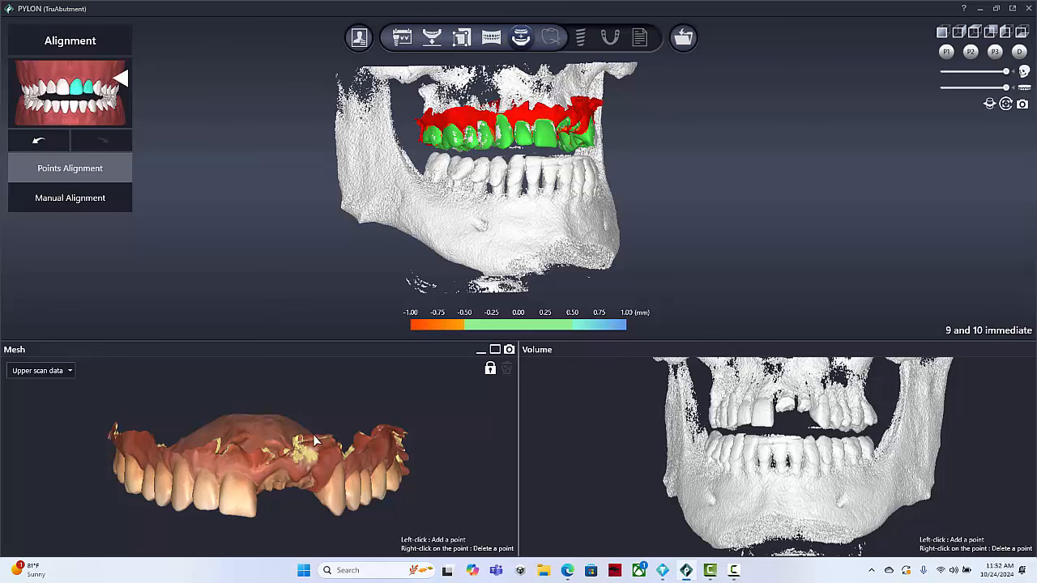
# - Proceed to the Tooth removal stage and examine the remaining stumps of teeth 9 and 10 from the palatal and facial sides
pyautogui.click(551, 39)
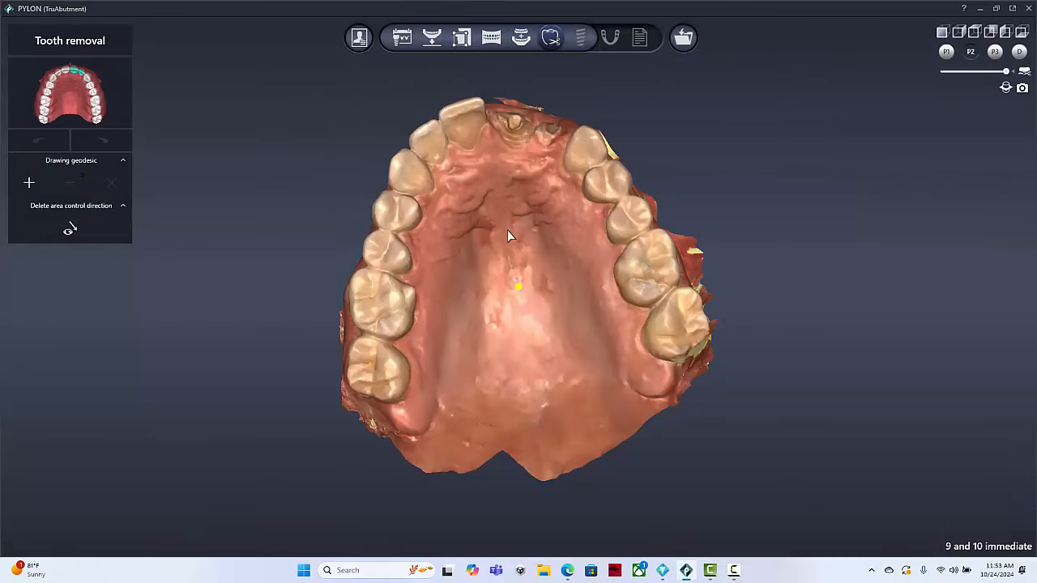
pyautogui.moveTo(507, 230); pyautogui.dragTo(503, 301, button='right')
pyautogui.scroll(5, 503, 301)
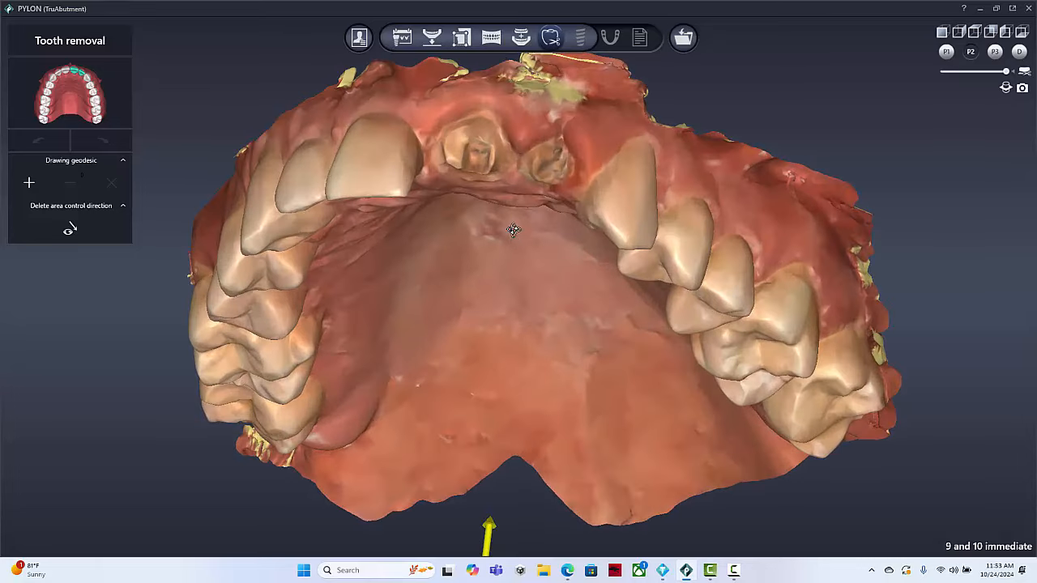
pyautogui.moveTo(514, 230); pyautogui.dragTo(522, 162, button='right')
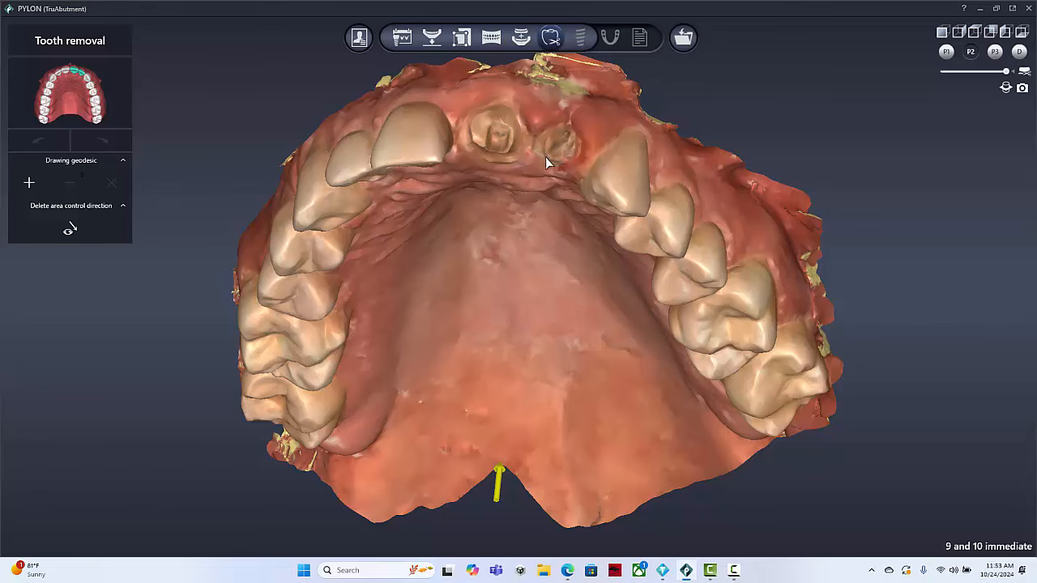
pyautogui.moveTo(519, 278); pyautogui.dragTo(512, 280, button='right')
pyautogui.moveTo(495, 177); pyautogui.dragTo(492, 228, button='right')
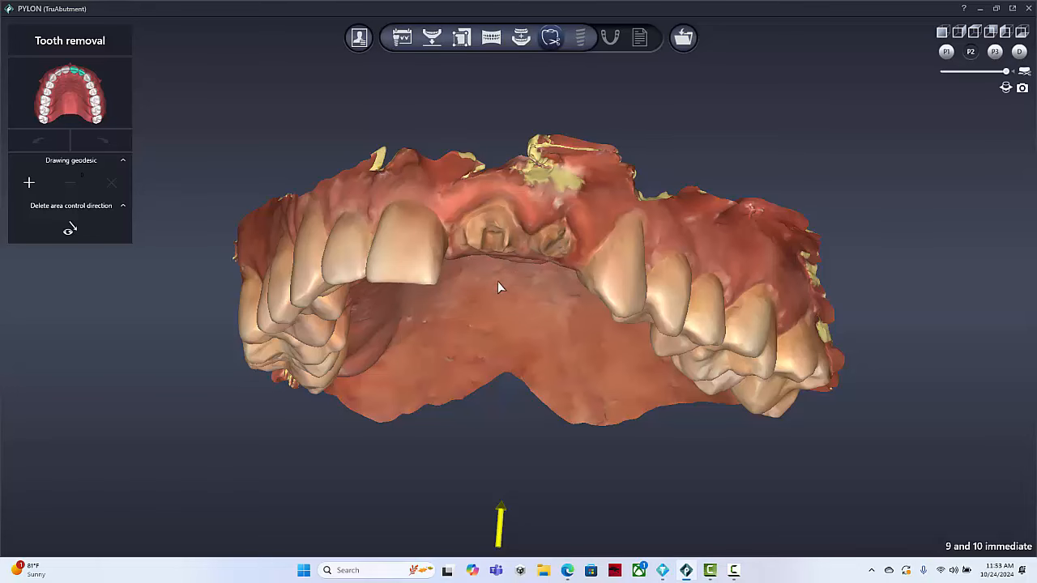
pyautogui.moveTo(498, 286); pyautogui.dragTo(510, 315, button='right')
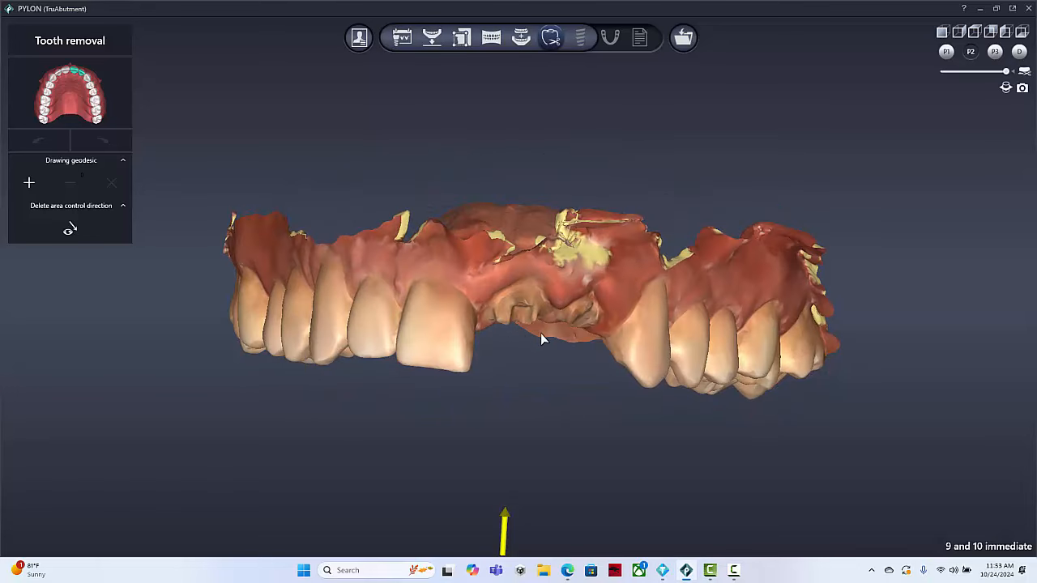
pyautogui.moveTo(549, 435); pyautogui.dragTo(542, 329, button='right')
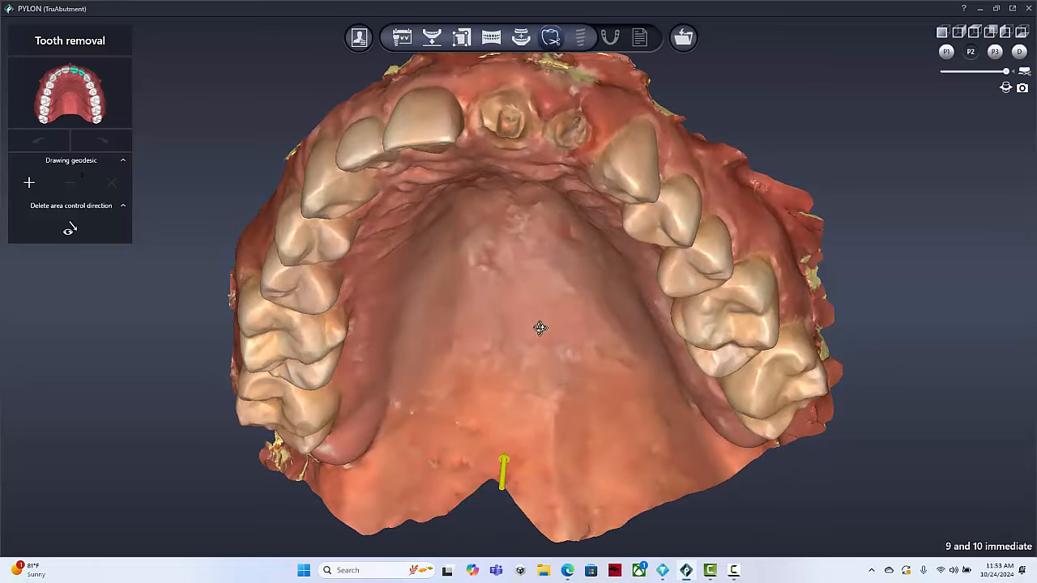
# - Draw one closed geodesic outline around the stumps of teeth 9 and 10 to mark them for removal from the upper scan
pyautogui.click(30, 184)
pyautogui.click(478, 100)
pyautogui.click(584, 147)
pyautogui.click(563, 151)
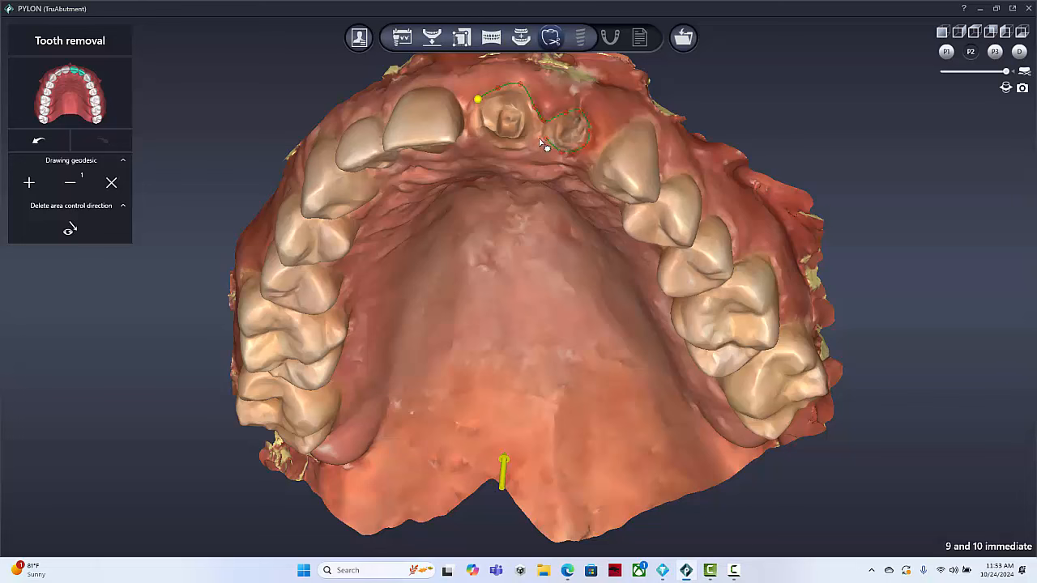
pyautogui.click(535, 146)
pyautogui.click(585, 299)
pyautogui.click(503, 151)
pyautogui.click(479, 98)
pyautogui.moveTo(505, 215); pyautogui.dragTo(542, 251, button='right')
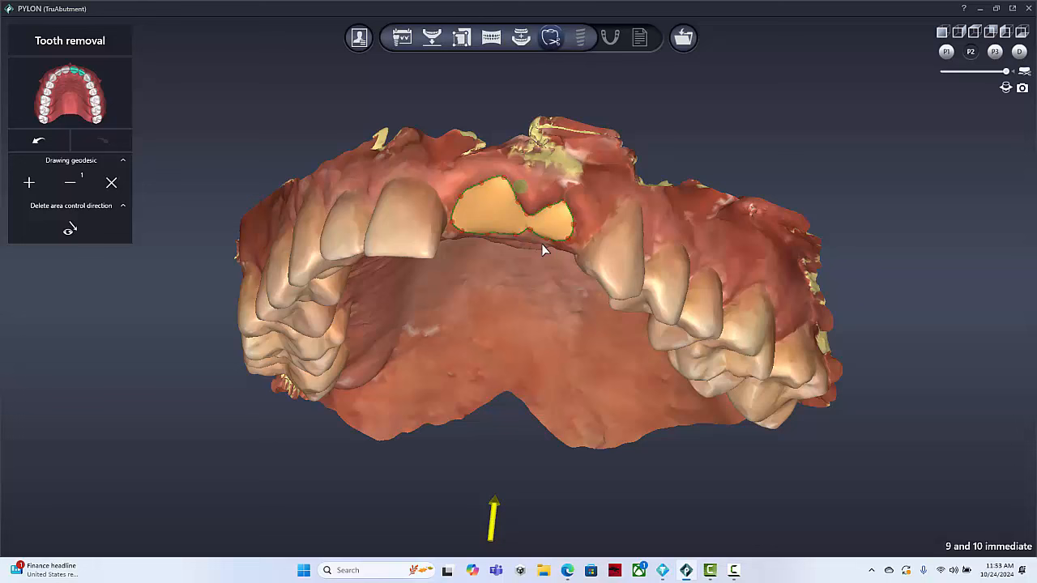
# - Proceed to the Implant placement stage, inspect the overlaid scans, and hide the additional scan while keeping the CT volume visible
pyautogui.click(582, 39)
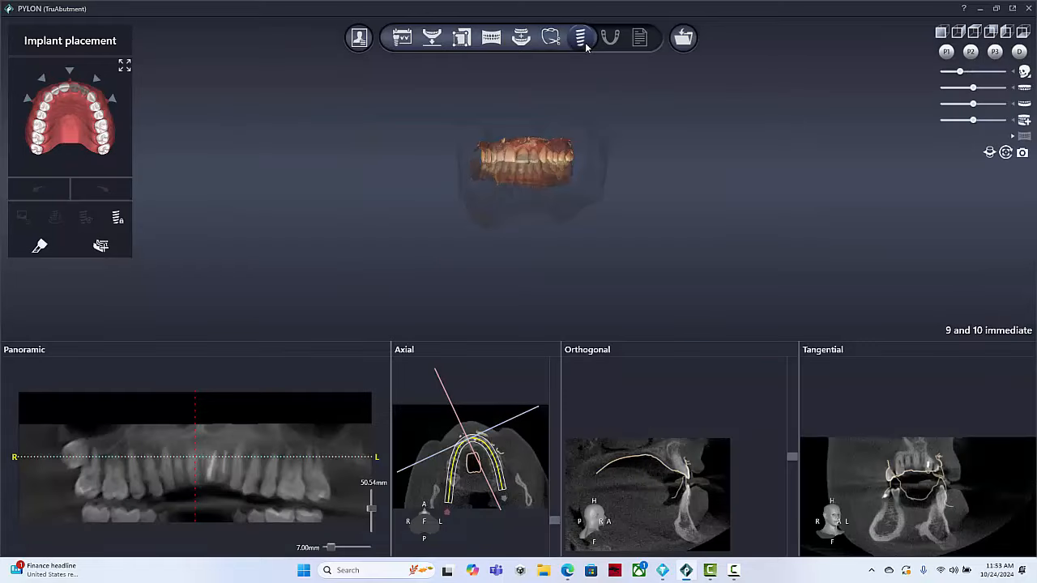
pyautogui.scroll(5, 570, 194)
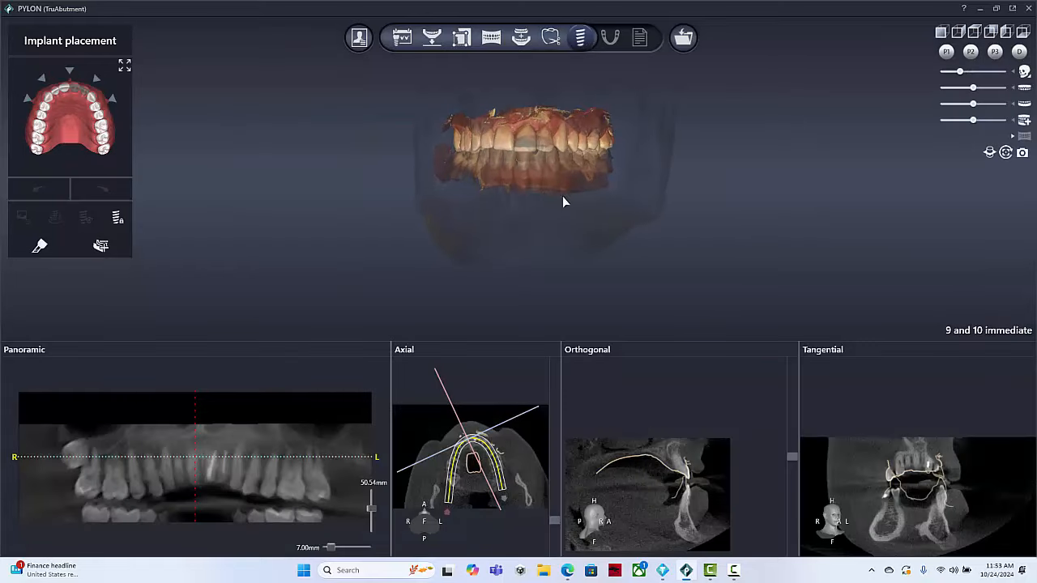
pyautogui.moveTo(612, 233); pyautogui.dragTo(570, 244)
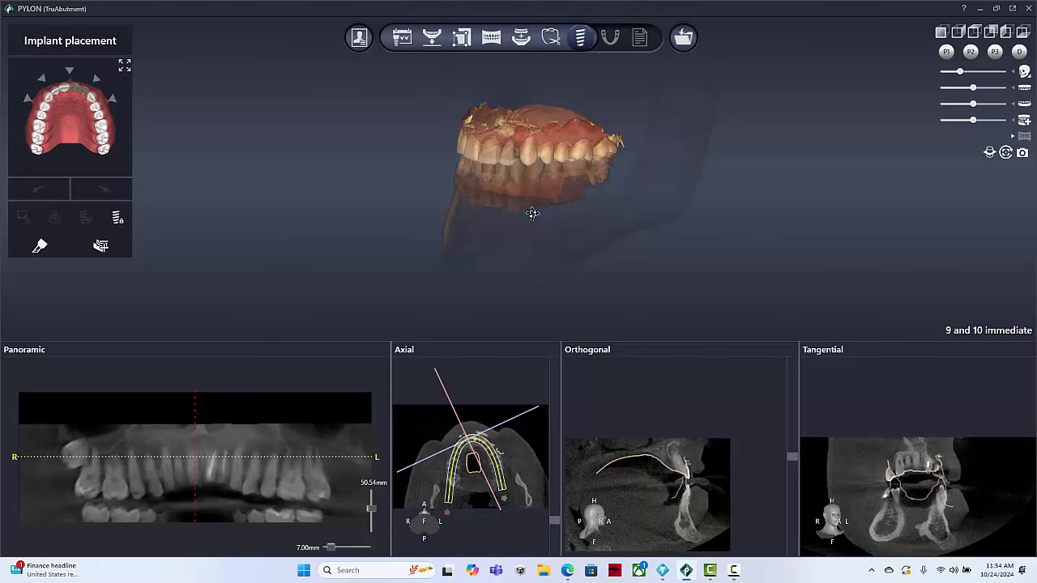
pyautogui.moveTo(533, 213); pyautogui.dragTo(551, 151)
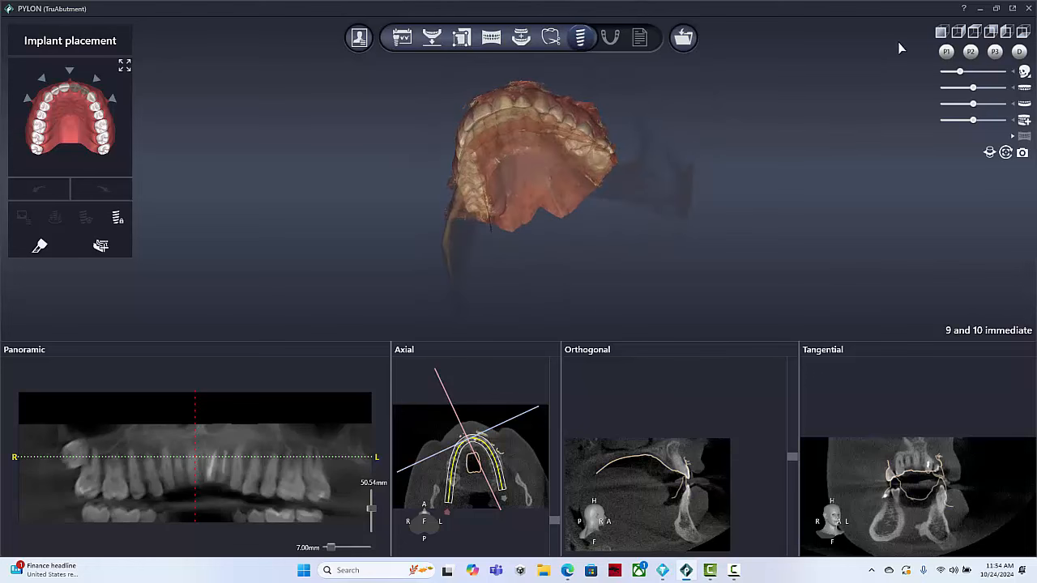
pyautogui.click(1024, 72)
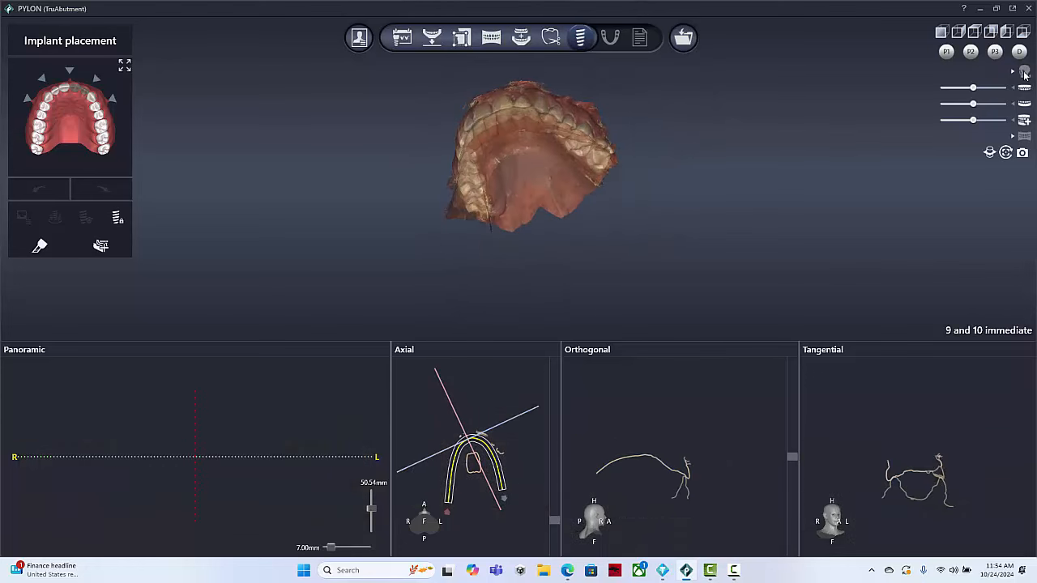
pyautogui.click(1024, 72)
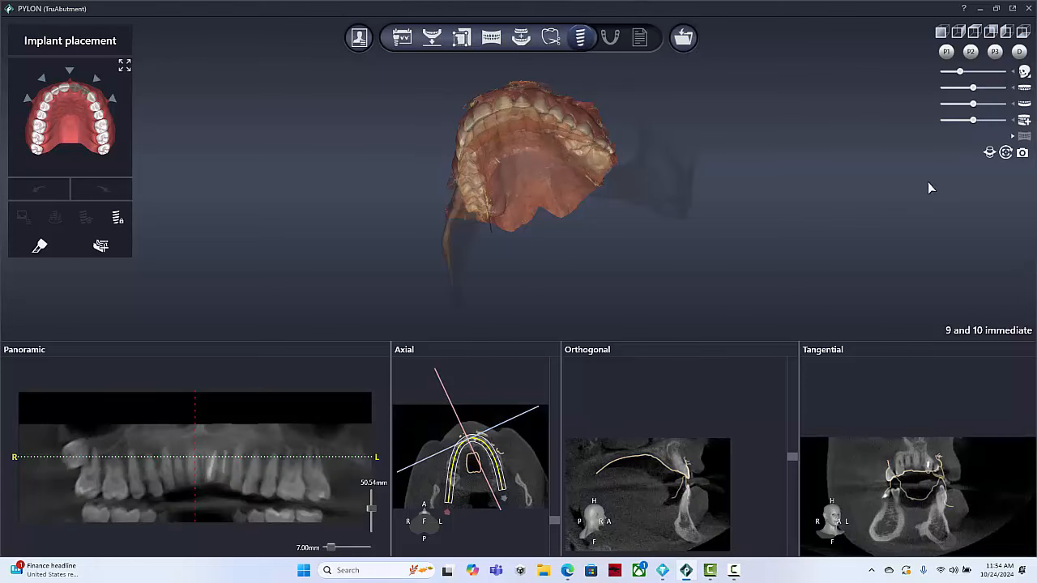
pyautogui.click(1024, 120)
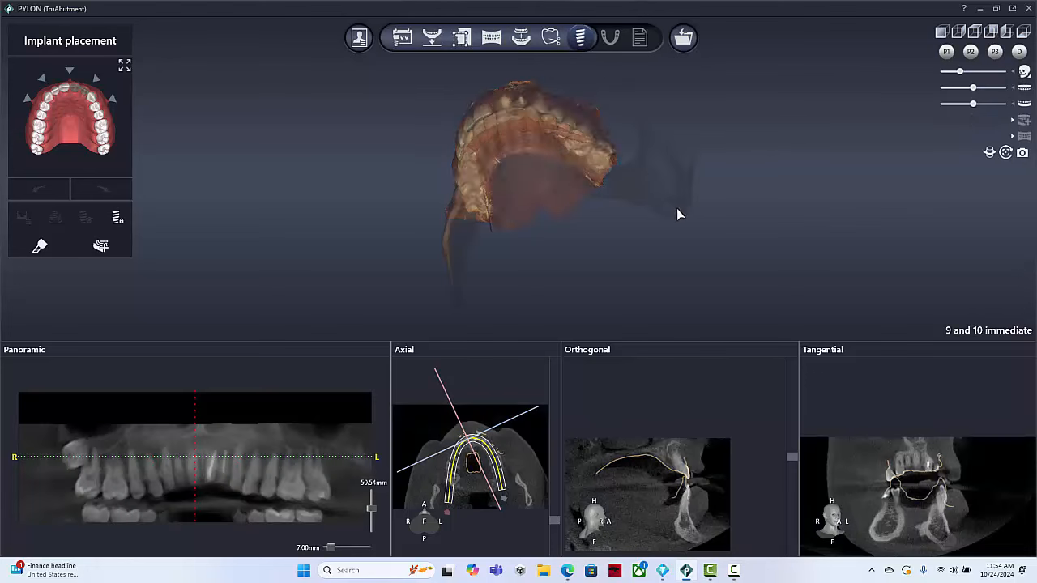
pyautogui.moveTo(625, 202); pyautogui.dragTo(625, 236)
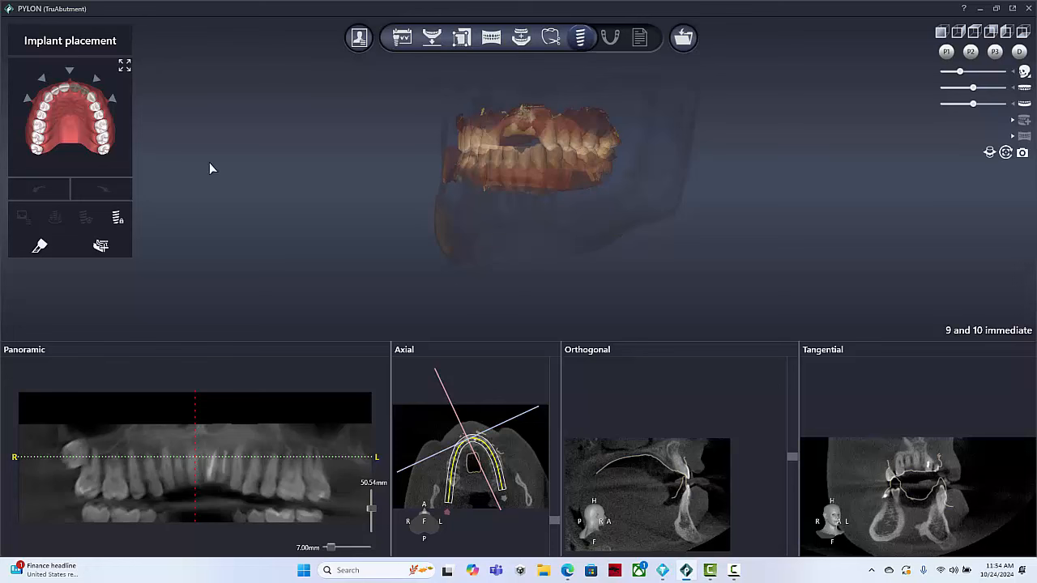
# - Show the additional scan and place a 3.00 × 13.00 mm URIS OMNI Tapered implant (NTF30130) at tooth 21 with the URIS Pylon System kit and sleeve
pyautogui.click(1024, 120)
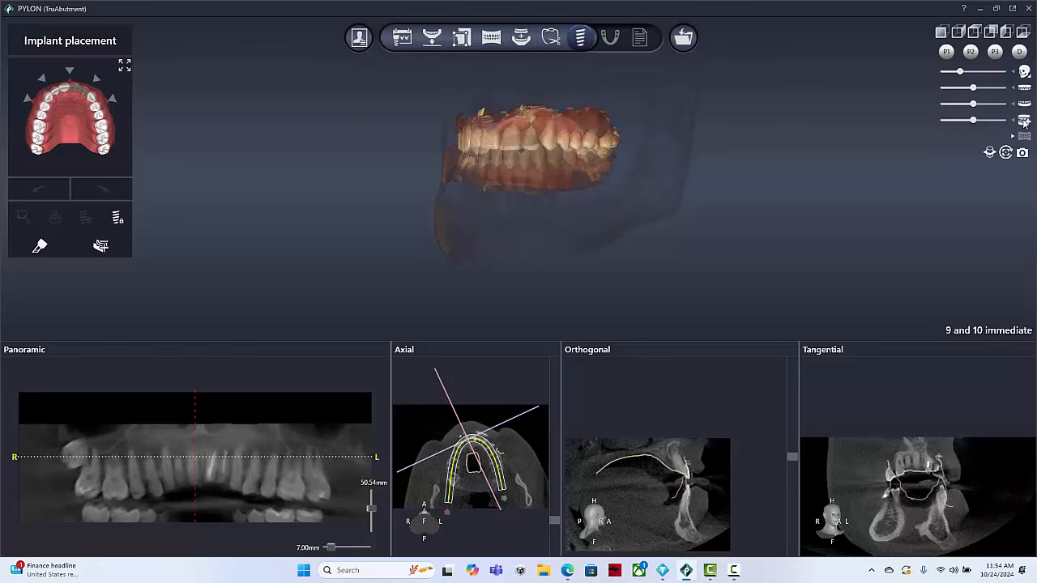
pyautogui.click(75, 92)
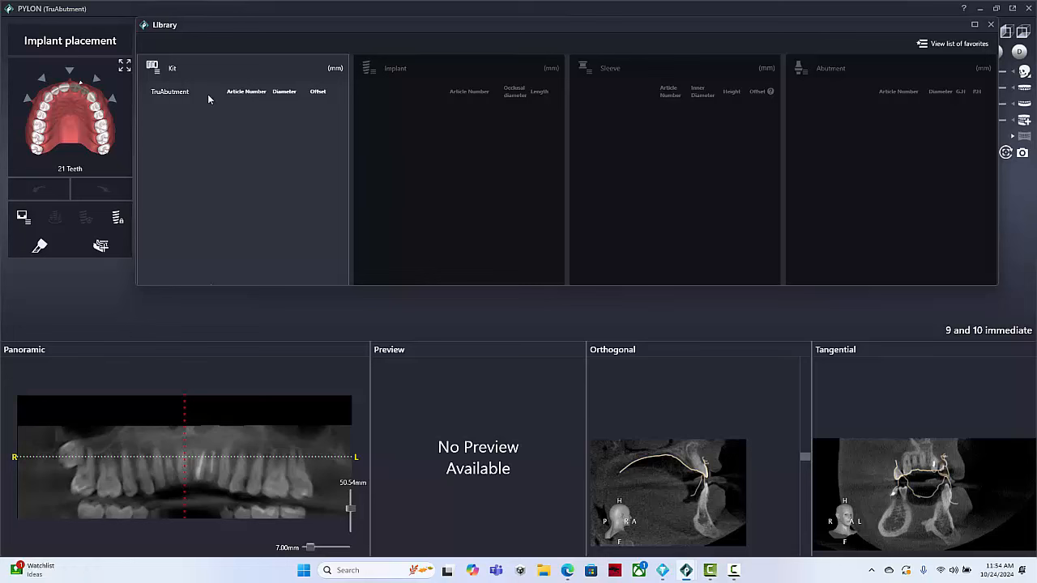
pyautogui.click(178, 94)
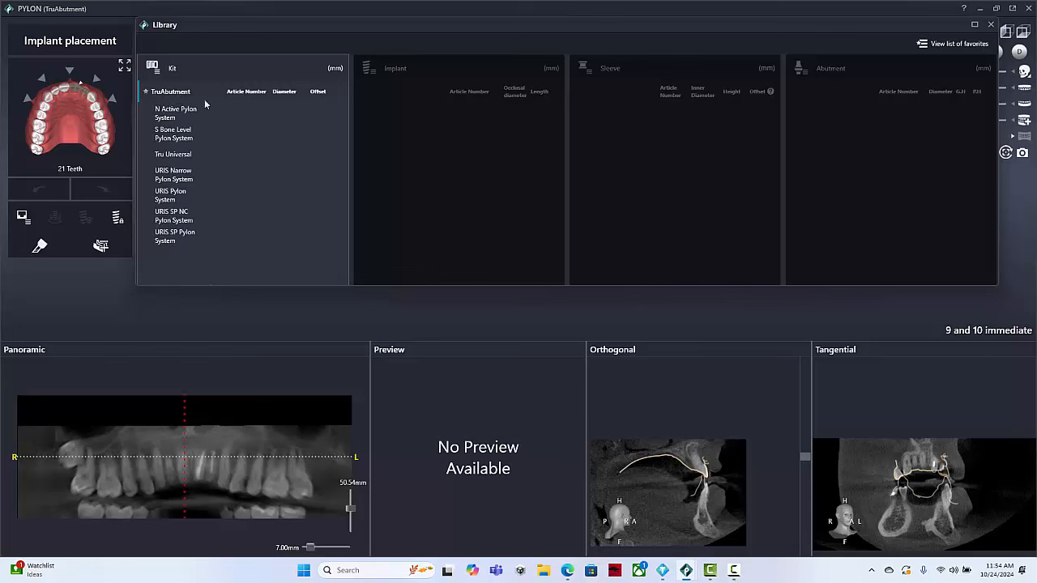
pyautogui.click(183, 202)
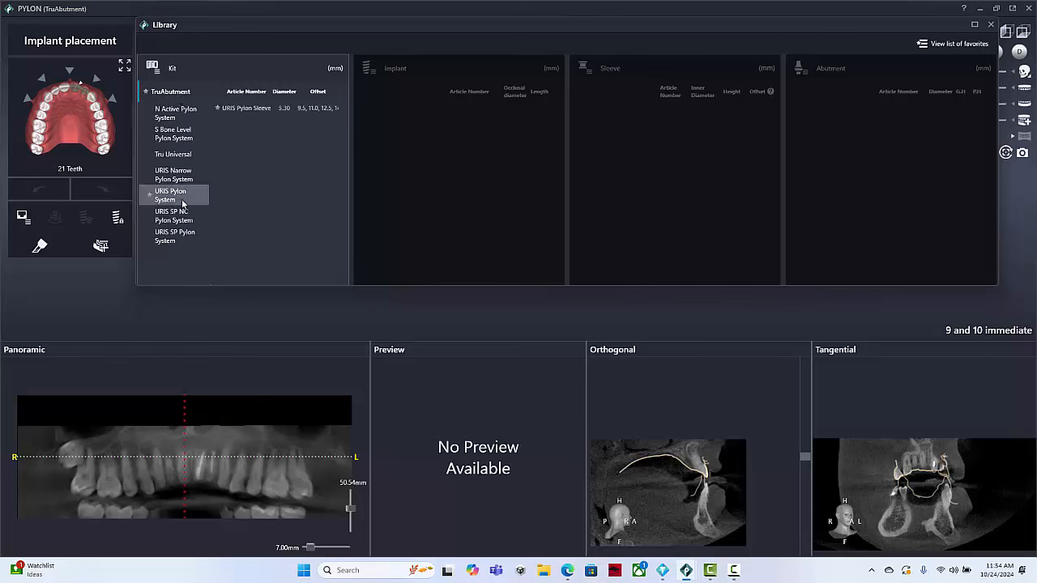
pyautogui.click(270, 109)
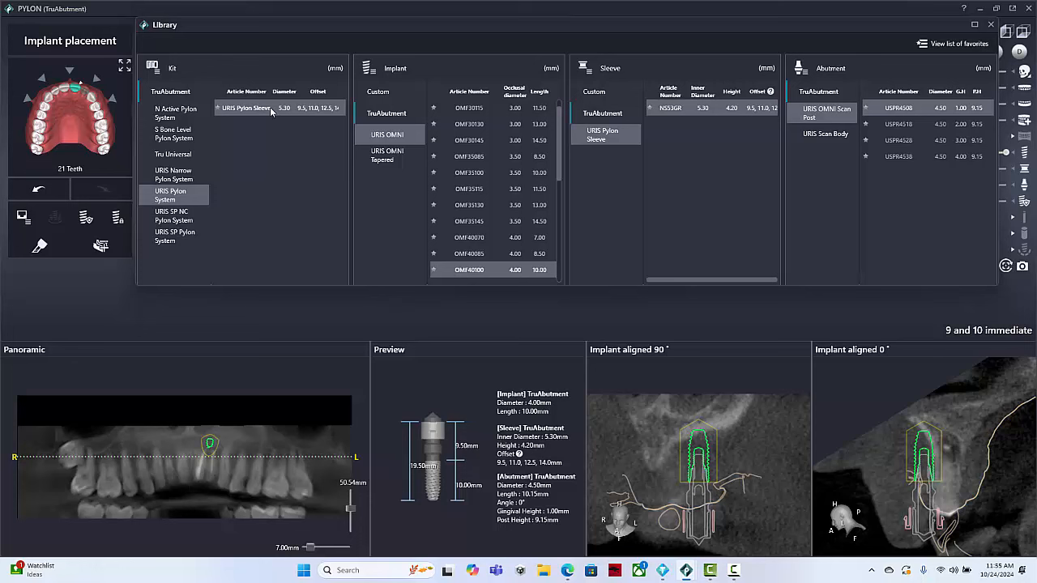
pyautogui.click(388, 156)
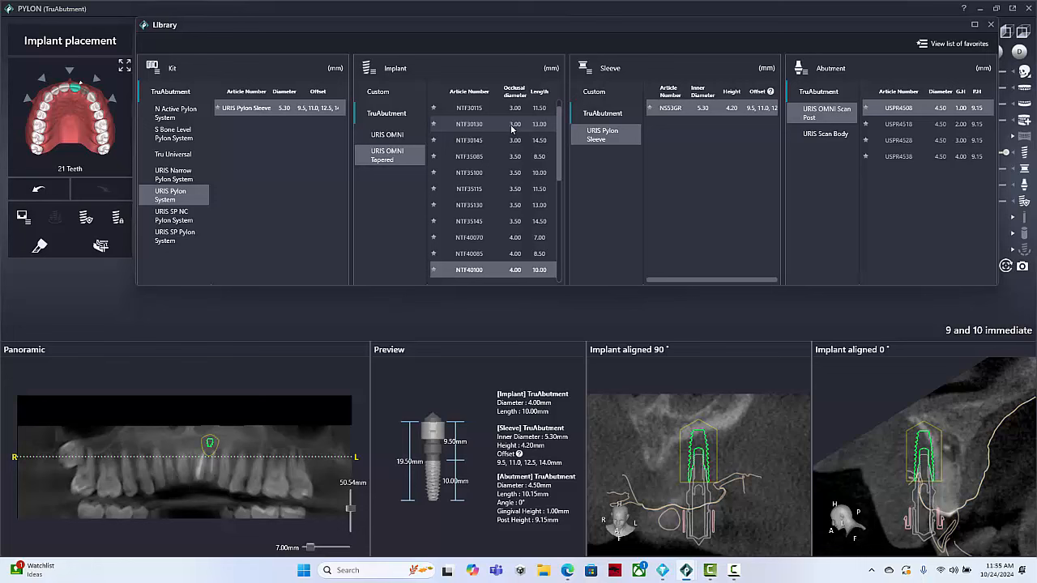
pyautogui.click(510, 124)
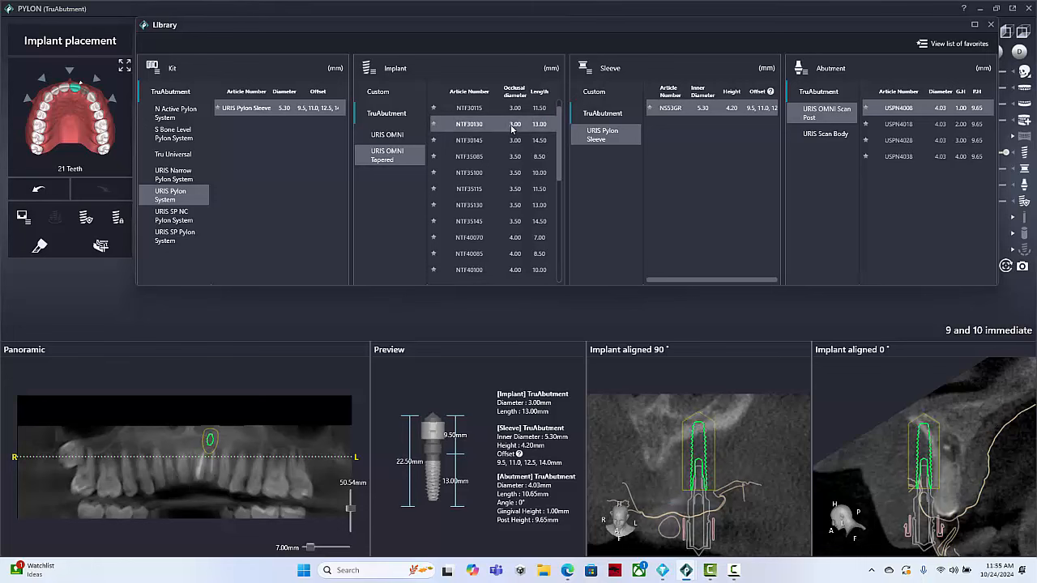
pyautogui.click(992, 27)
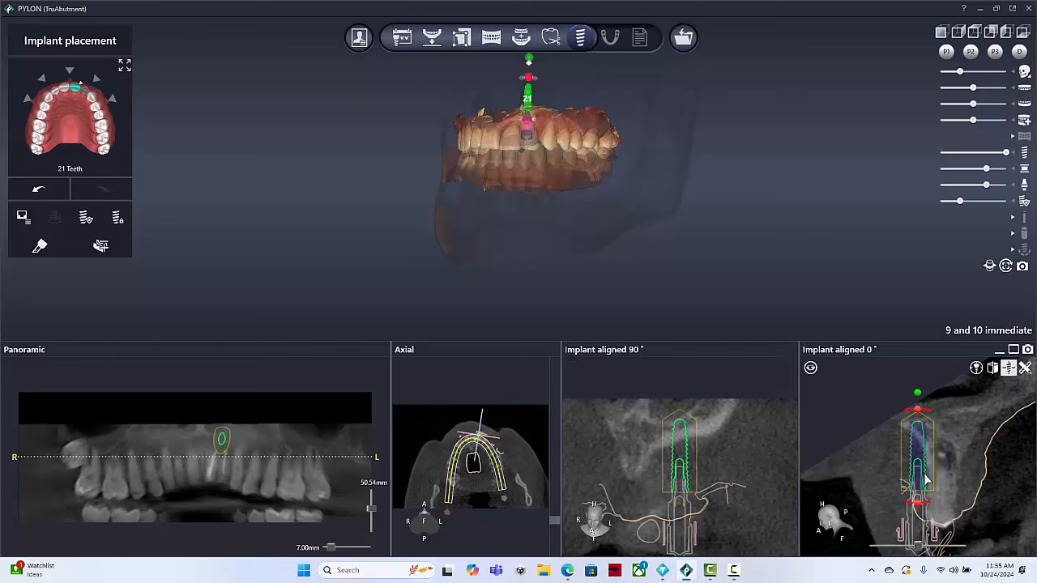
# - Move and tilt the tooth 21 implant in the implant-aligned 0° and 90° sections to seat it in the bone at the tooth's root
pyautogui.moveTo(936, 479); pyautogui.dragTo(950, 480)
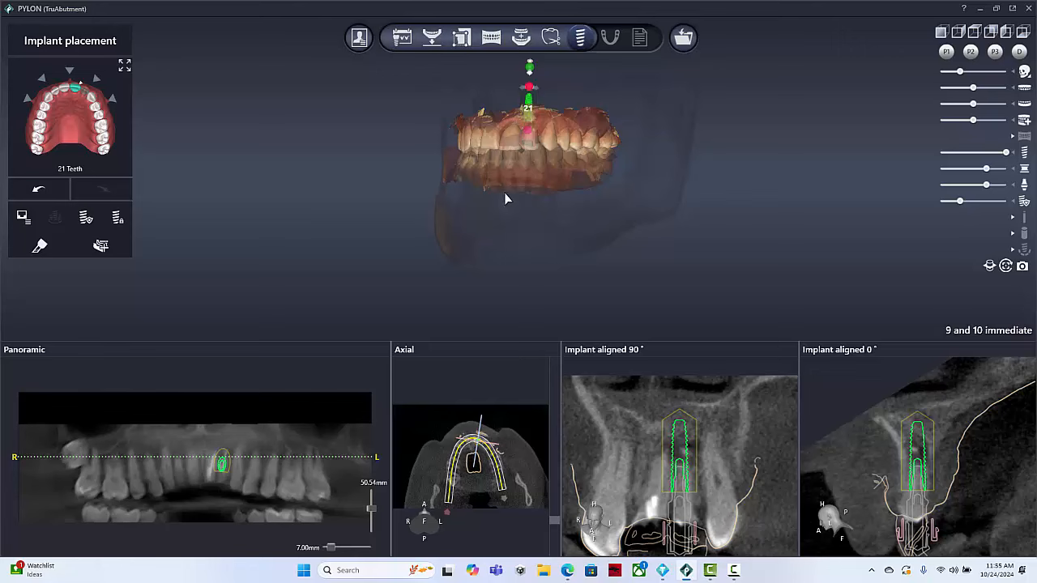
pyautogui.moveTo(505, 198); pyautogui.dragTo(537, 193)
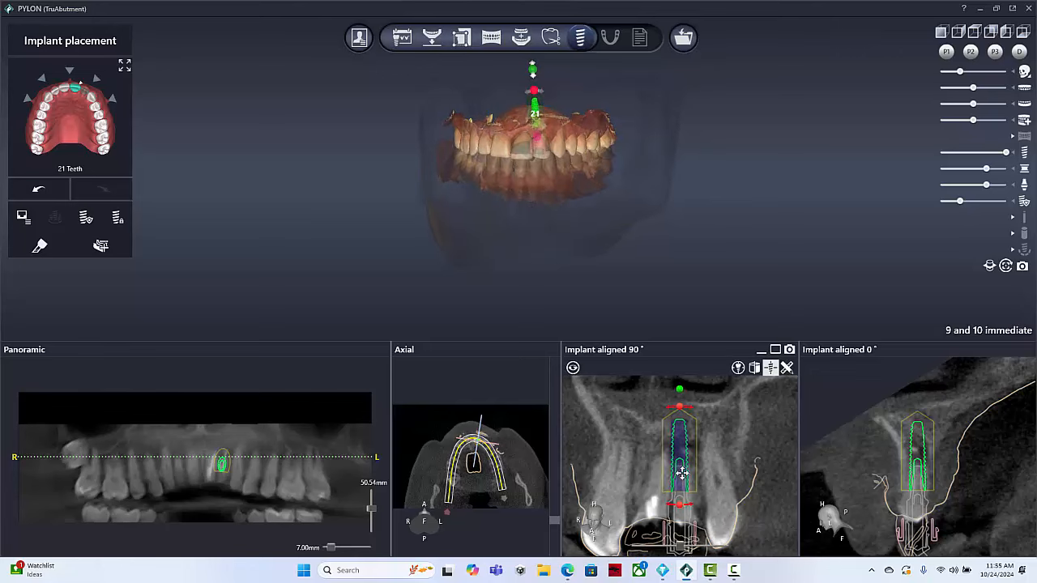
pyautogui.moveTo(682, 474); pyautogui.dragTo(658, 478)
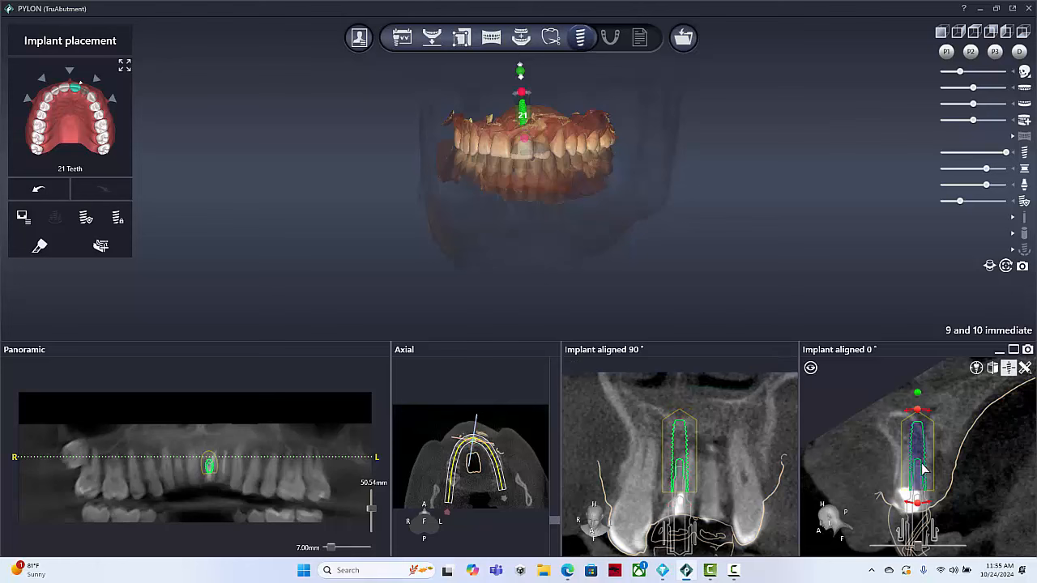
pyautogui.moveTo(922, 469); pyautogui.dragTo(919, 455)
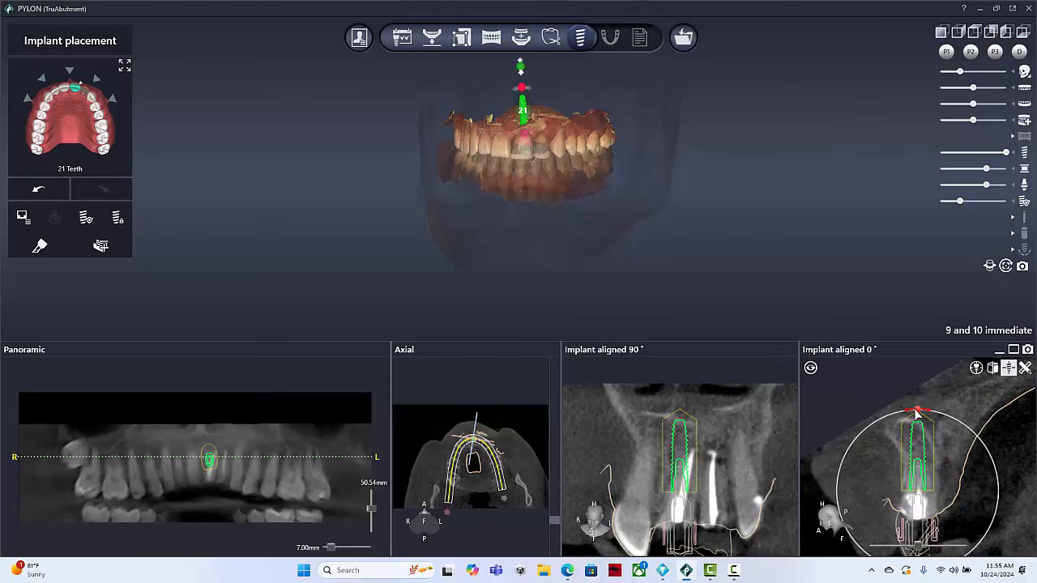
pyautogui.moveTo(918, 410); pyautogui.dragTo(920, 412)
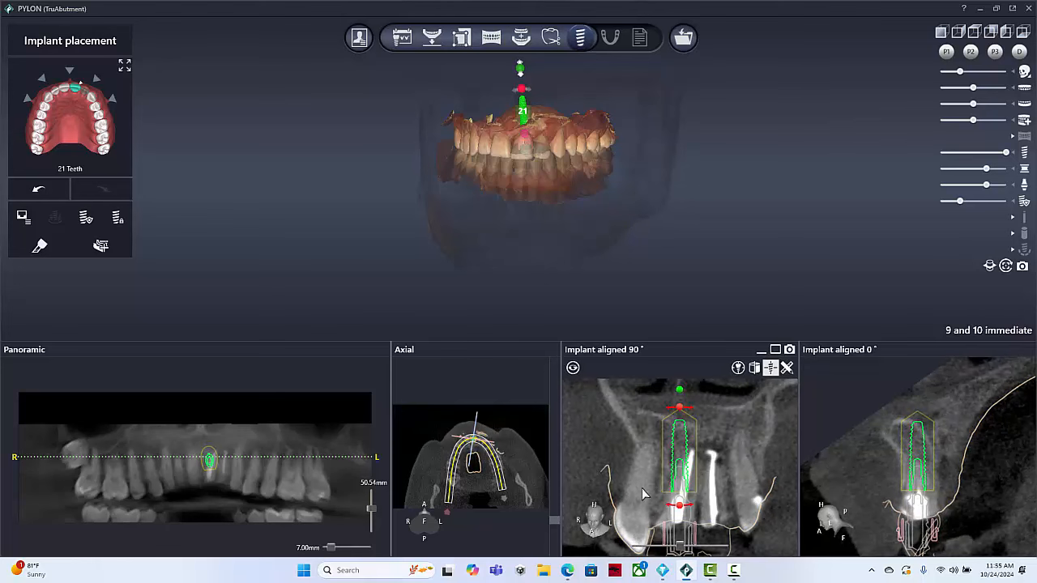
pyautogui.moveTo(675, 482); pyautogui.dragTo(674, 510)
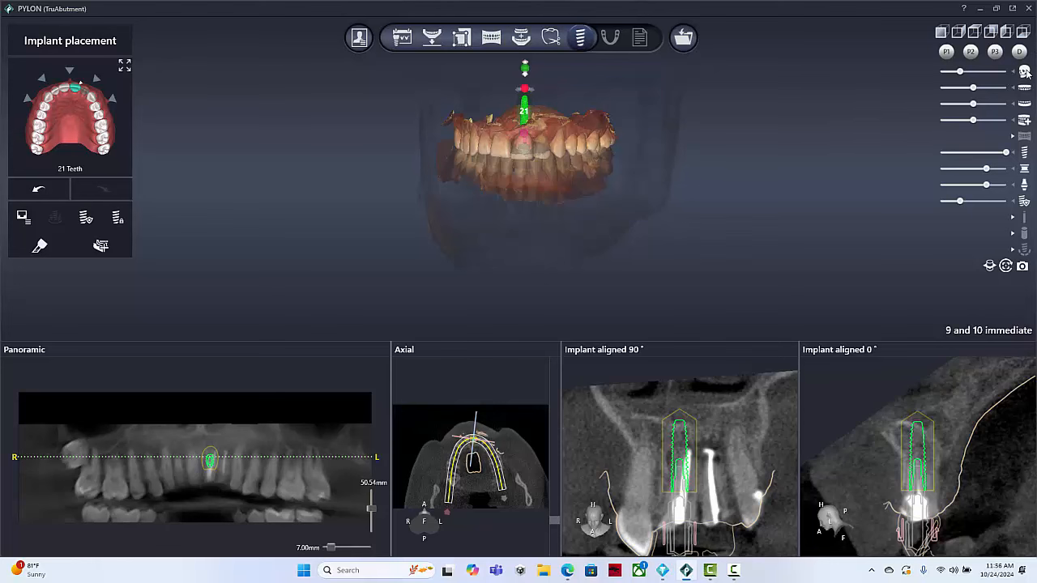
# - Hide the CT volume and both jaw scans, make the additional scan fully opaque, and enlarge the 3D view with the arch seen from the occlusal side
pyautogui.click(1025, 71)
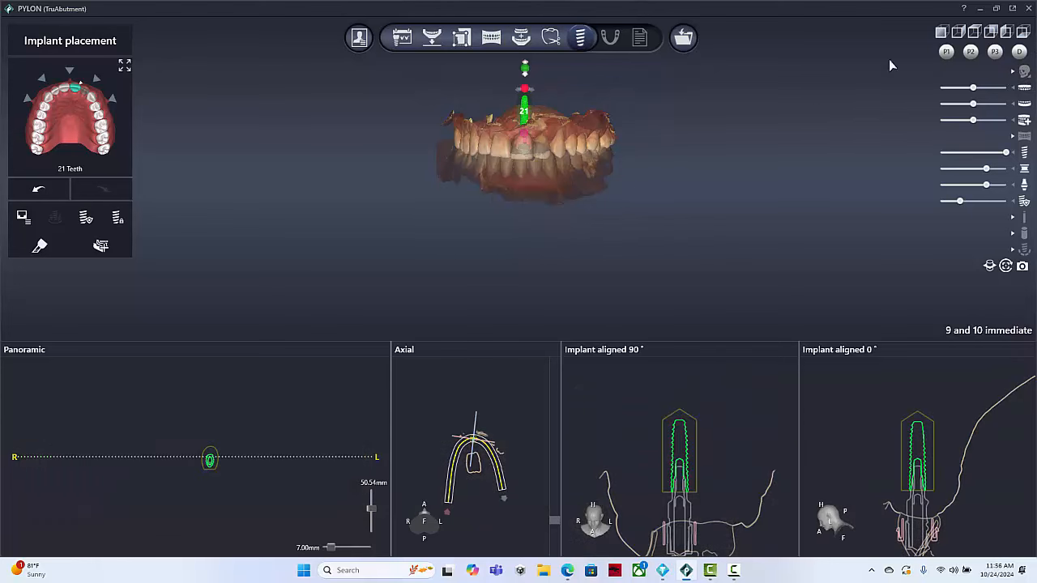
pyautogui.click(1024, 88)
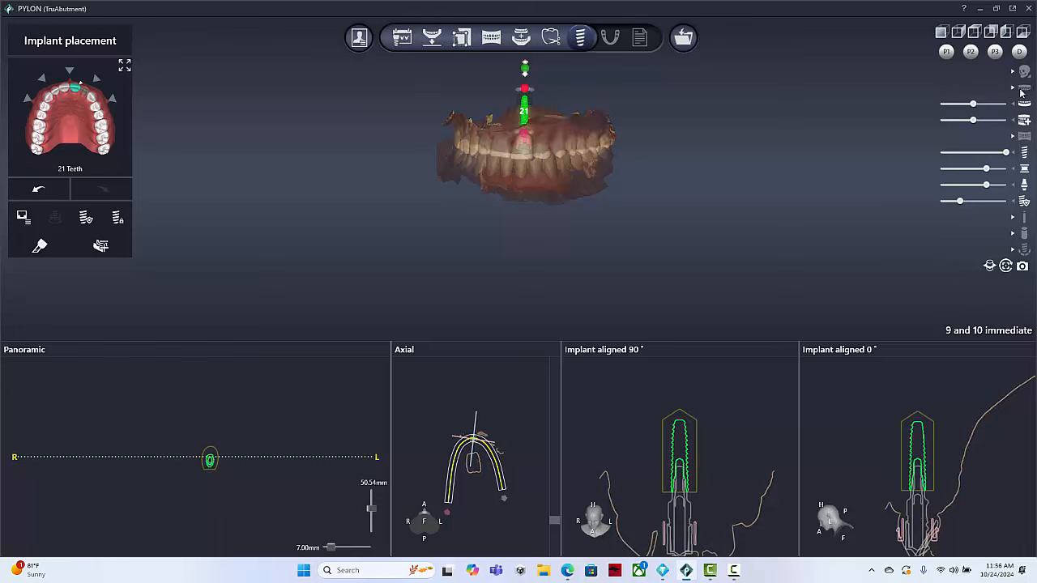
pyautogui.click(1024, 104)
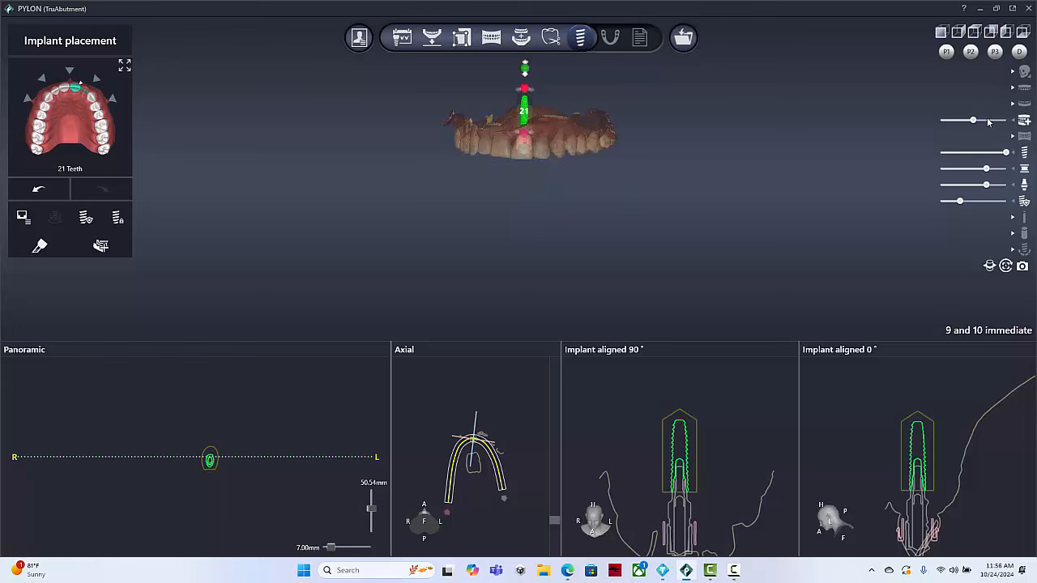
pyautogui.moveTo(975, 120); pyautogui.dragTo(1011, 122)
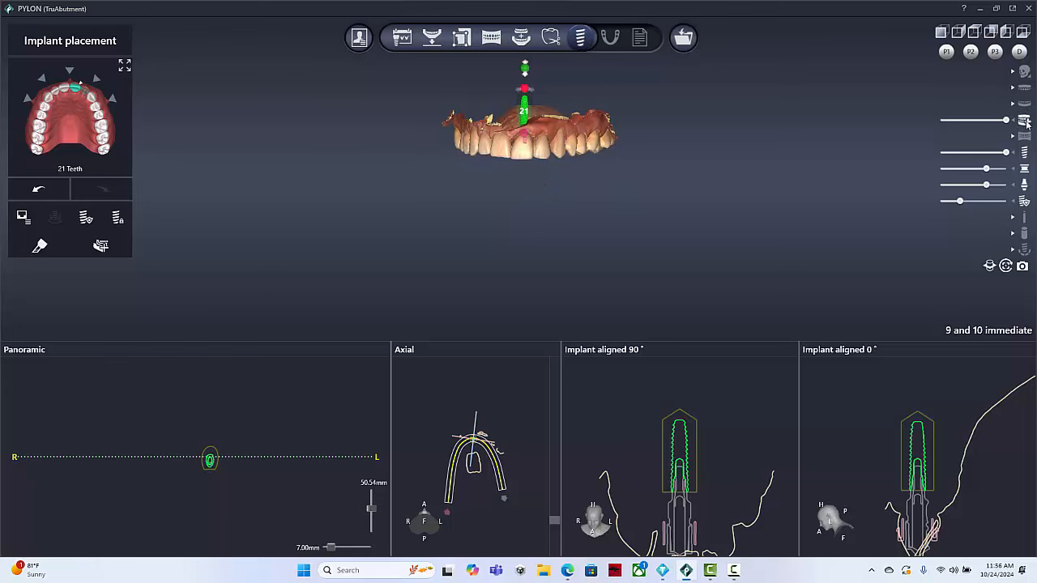
pyautogui.moveTo(491, 235); pyautogui.dragTo(603, 144)
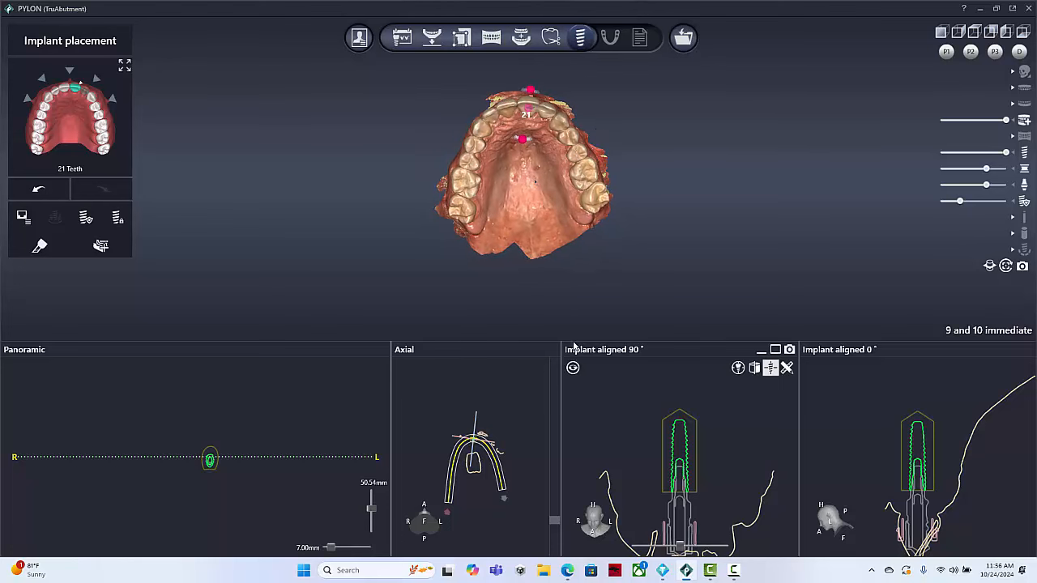
pyautogui.moveTo(586, 341); pyautogui.dragTo(584, 393)
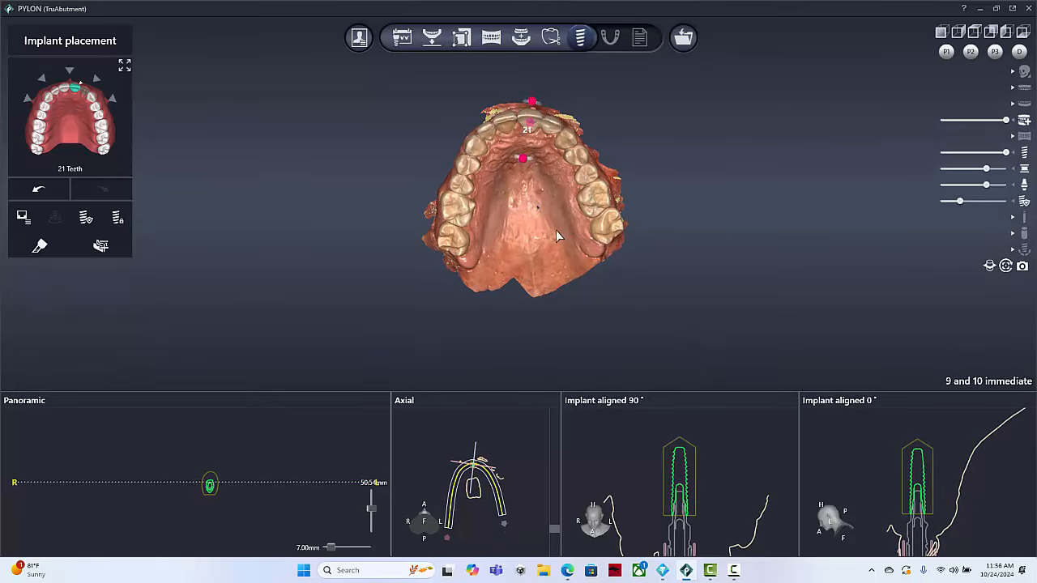
pyautogui.moveTo(553, 230); pyautogui.dragTo(502, 276)
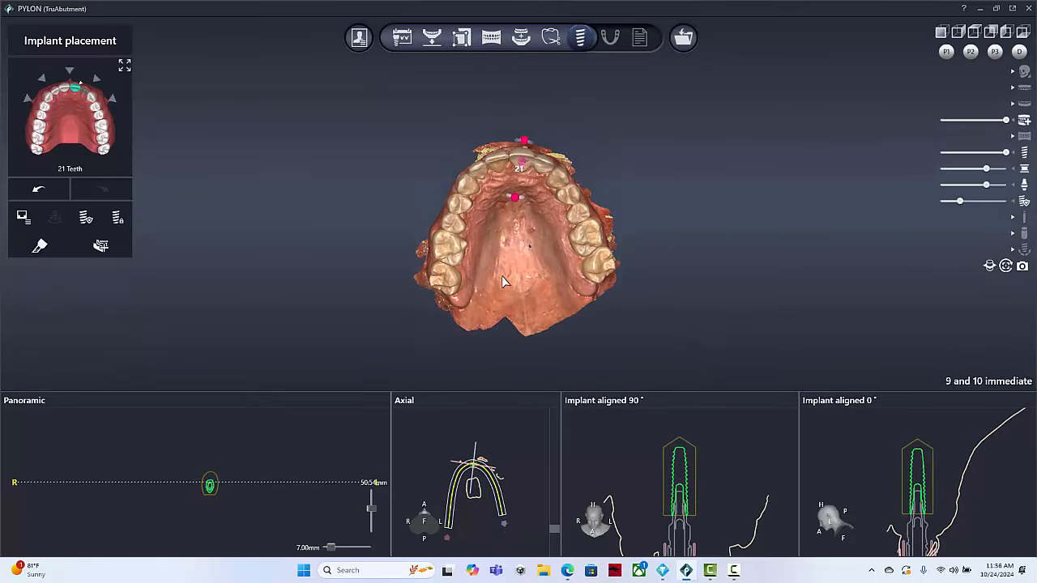
# - Display the implant's axis line and examine where it exits the tooth 21 crown of the additional scan from the palatal side
pyautogui.click(1025, 223)
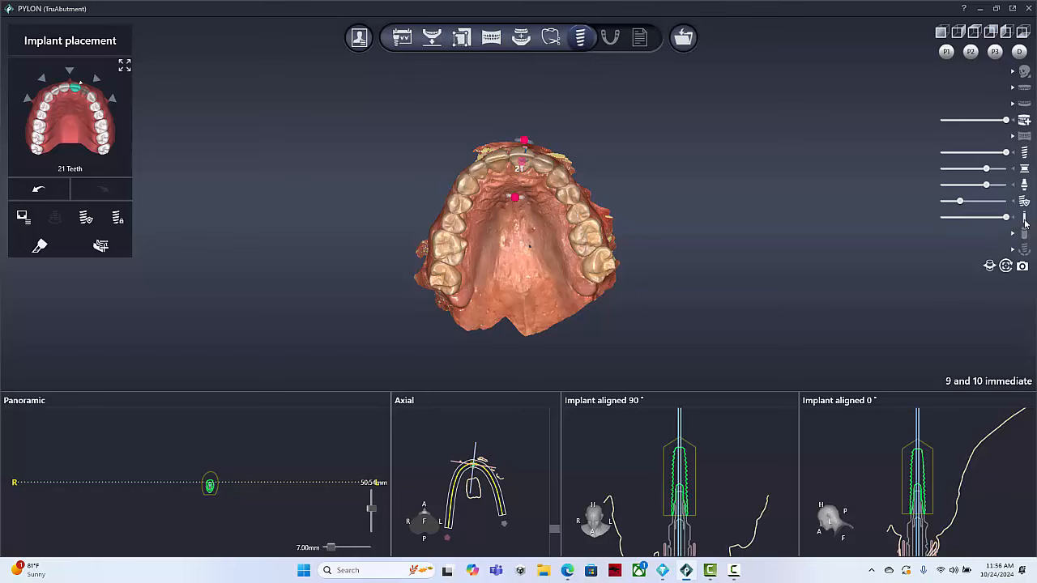
pyautogui.moveTo(672, 230); pyautogui.dragTo(636, 246)
pyautogui.scroll(5, 636, 246)
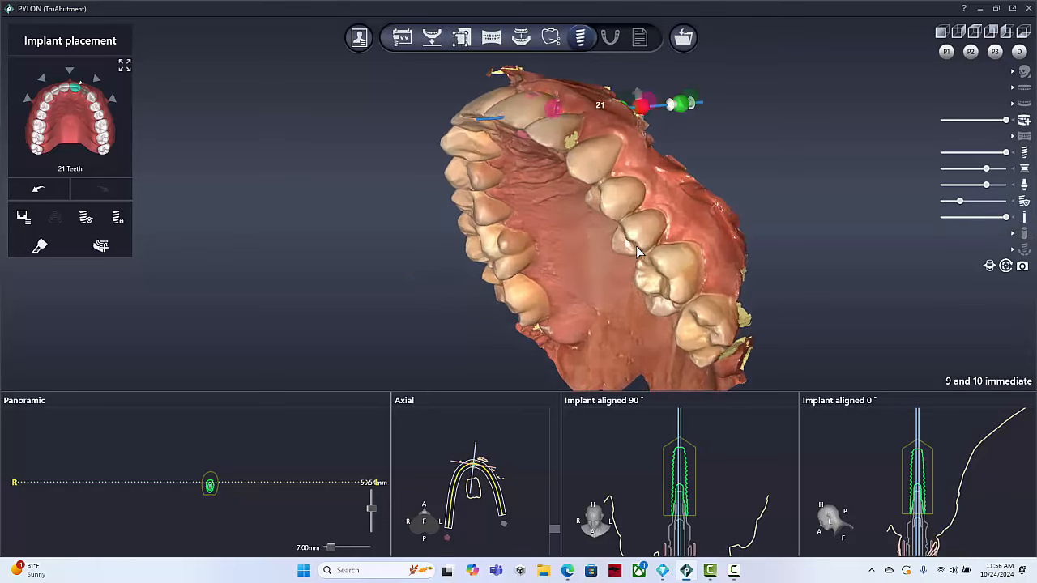
pyautogui.moveTo(637, 295); pyautogui.dragTo(706, 179)
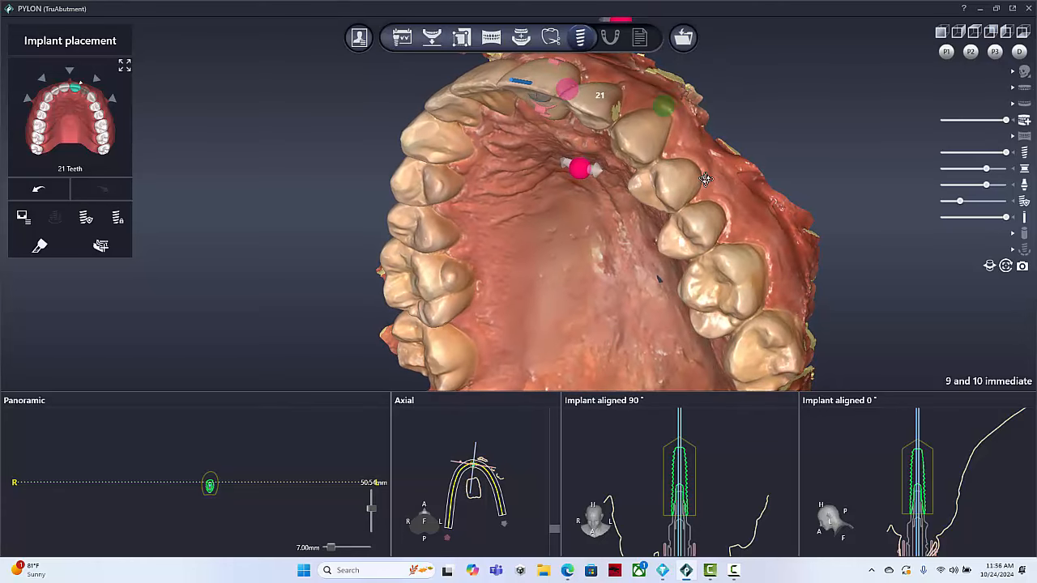
pyautogui.moveTo(578, 231); pyautogui.dragTo(648, 207)
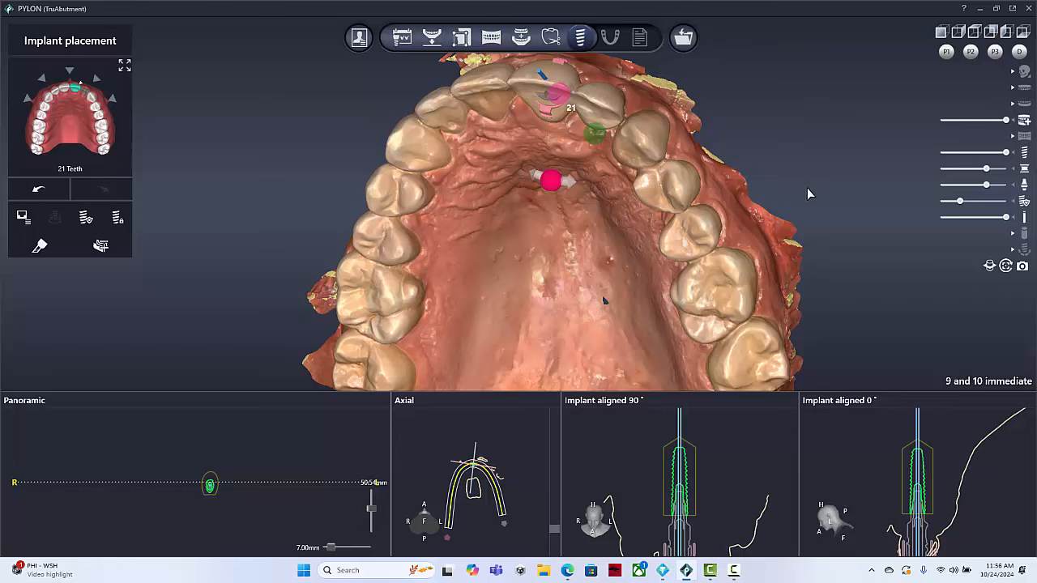
# - Show the CT volume again and tilt the tooth 21 implant in the implant-aligned 0° section so its axis exits further palatally
pyautogui.click(1024, 72)
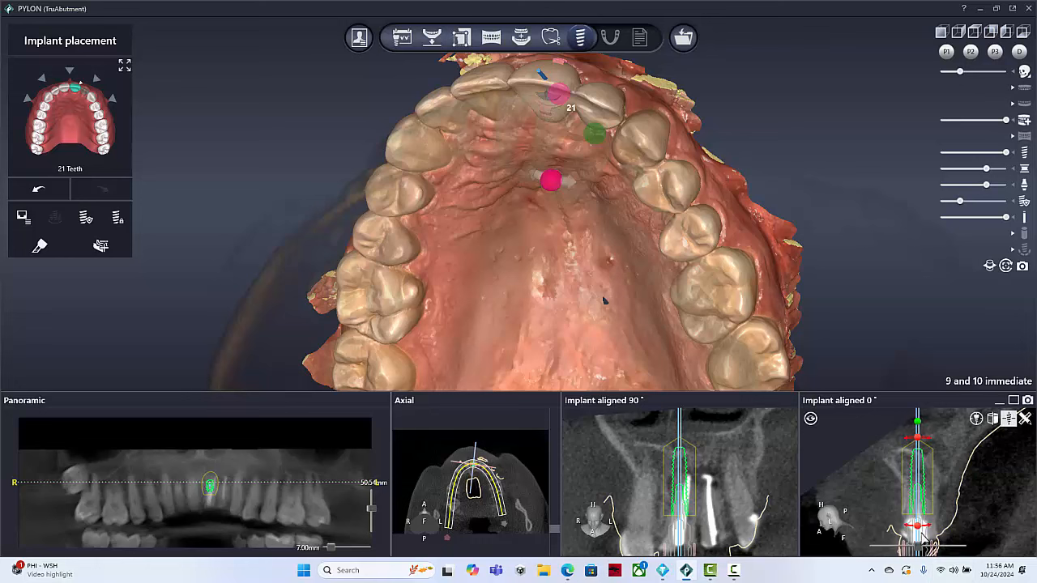
pyautogui.moveTo(919, 531)
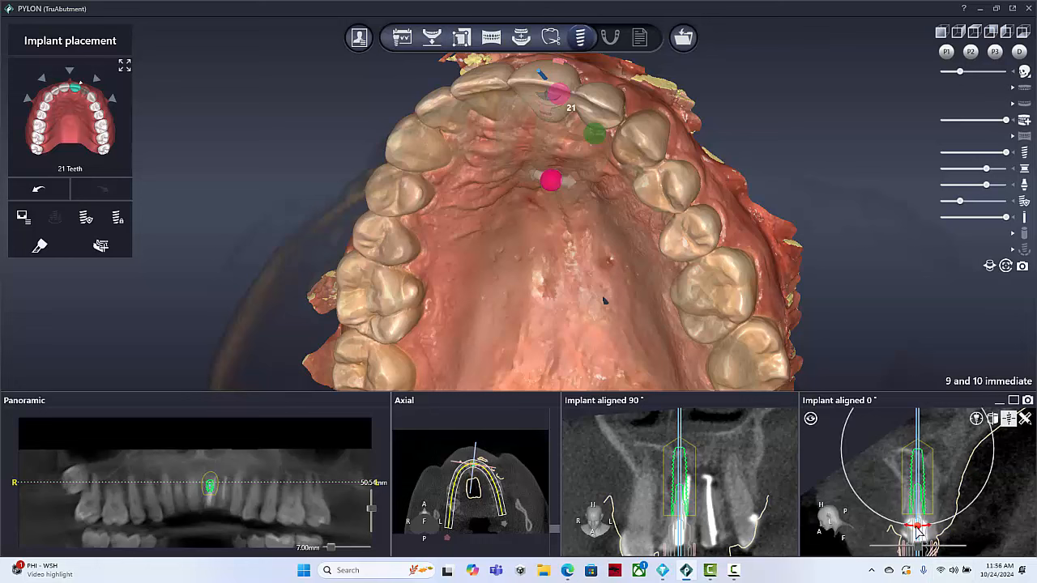
pyautogui.moveTo(916, 526); pyautogui.dragTo(924, 531)
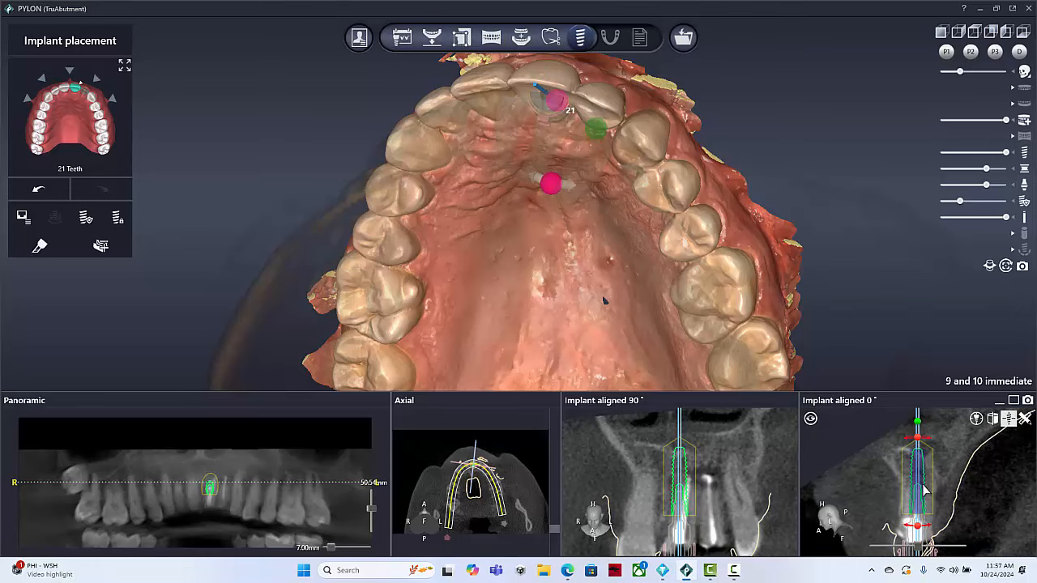
# - Adjust the tooth 21 implant's mesiodistal tilt and position in the implant-aligned 90° section, checking its axis from the facial and palatal sides
pyautogui.moveTo(670, 291); pyautogui.dragTo(617, 294, button='right')
pyautogui.moveTo(498, 125); pyautogui.dragTo(509, 244, button='right')
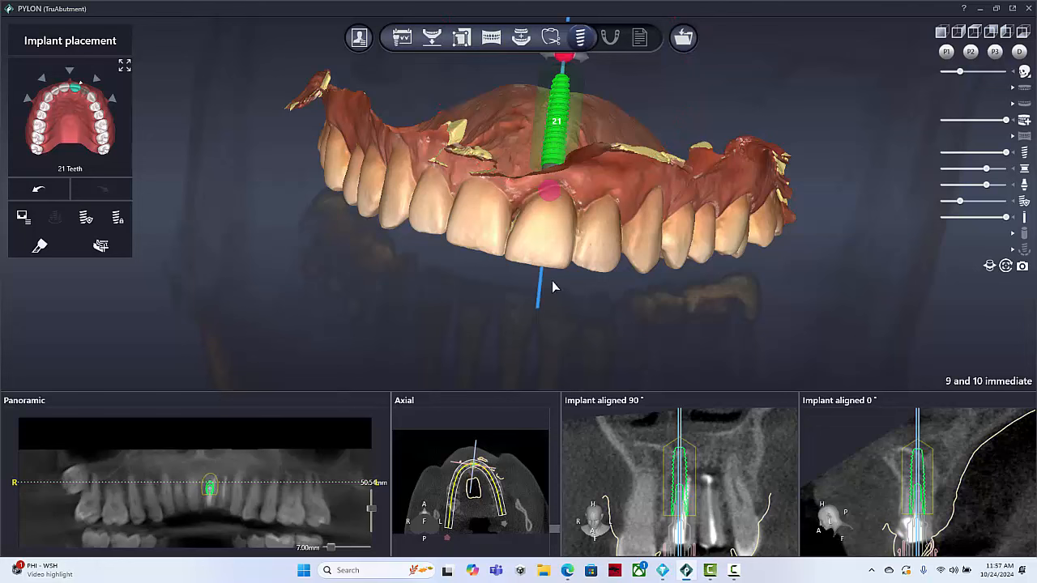
pyautogui.moveTo(680, 533)
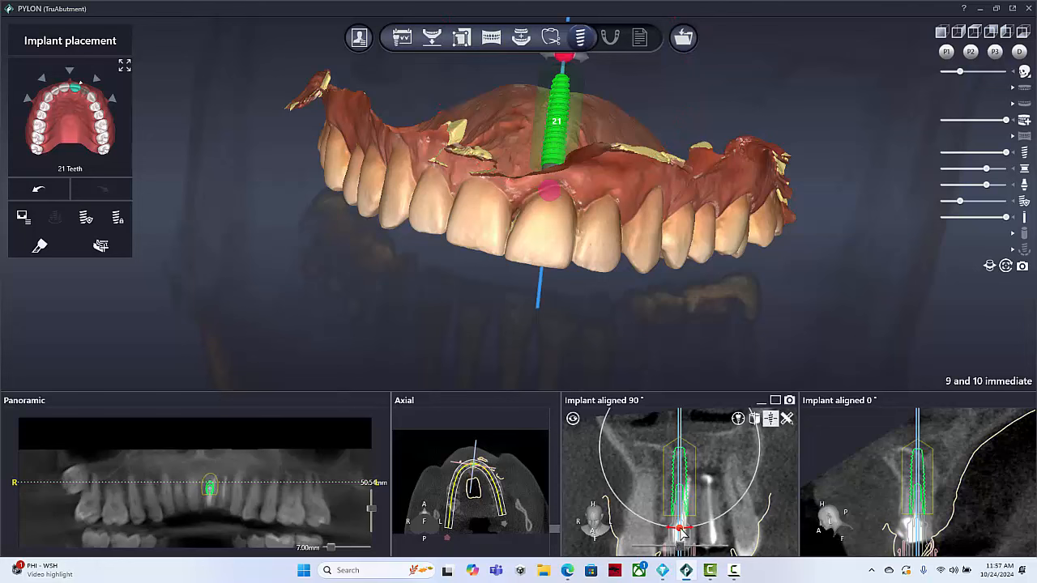
pyautogui.moveTo(681, 531); pyautogui.dragTo(680, 494)
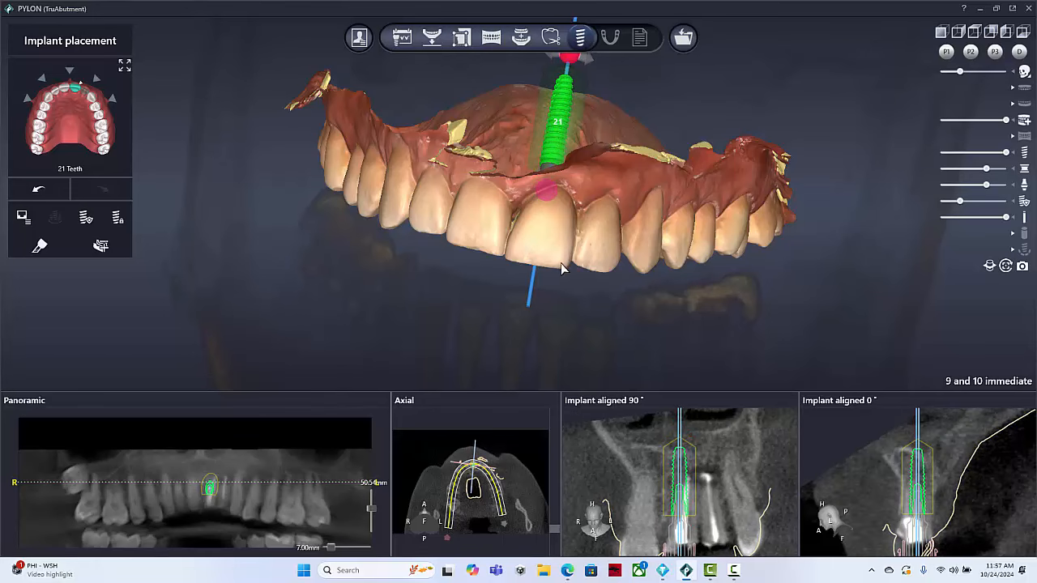
pyautogui.moveTo(568, 235); pyautogui.dragTo(604, 29, button='right')
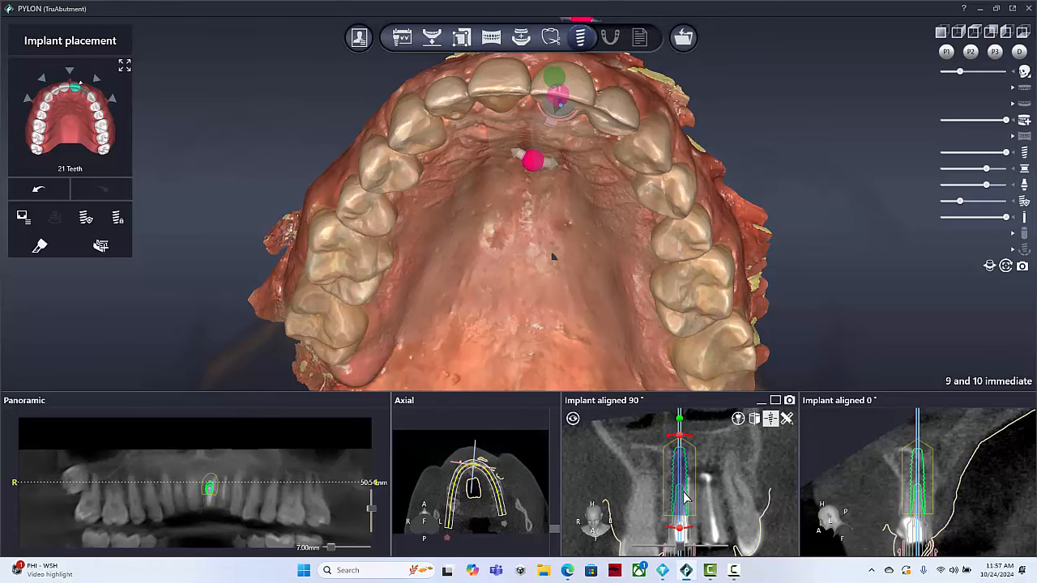
pyautogui.moveTo(683, 491); pyautogui.dragTo(686, 493)
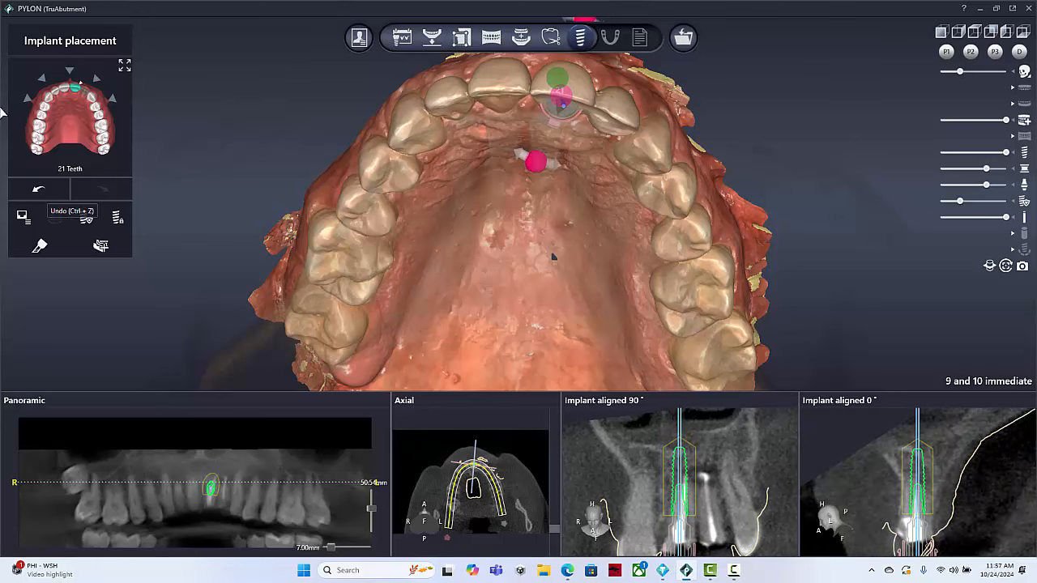
# - Add a URIS OMNI OMF30130 implant (3.00 × 13.00 mm) at tooth 22, using the URIS Pylon System kit with the URIS Pylon Sleeve
pyautogui.click(85, 94)
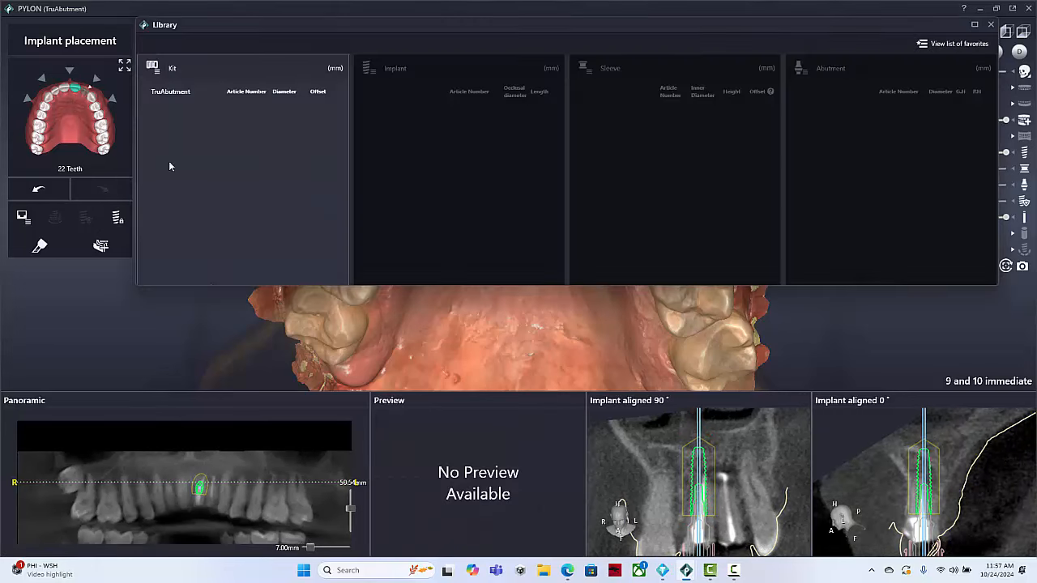
pyautogui.click(167, 91)
pyautogui.click(197, 200)
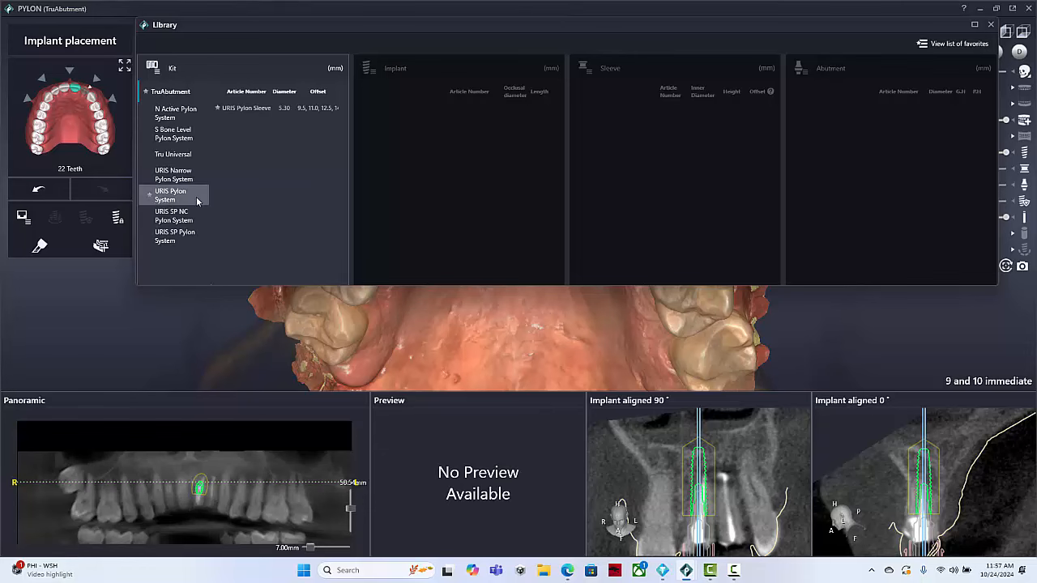
pyautogui.click(243, 108)
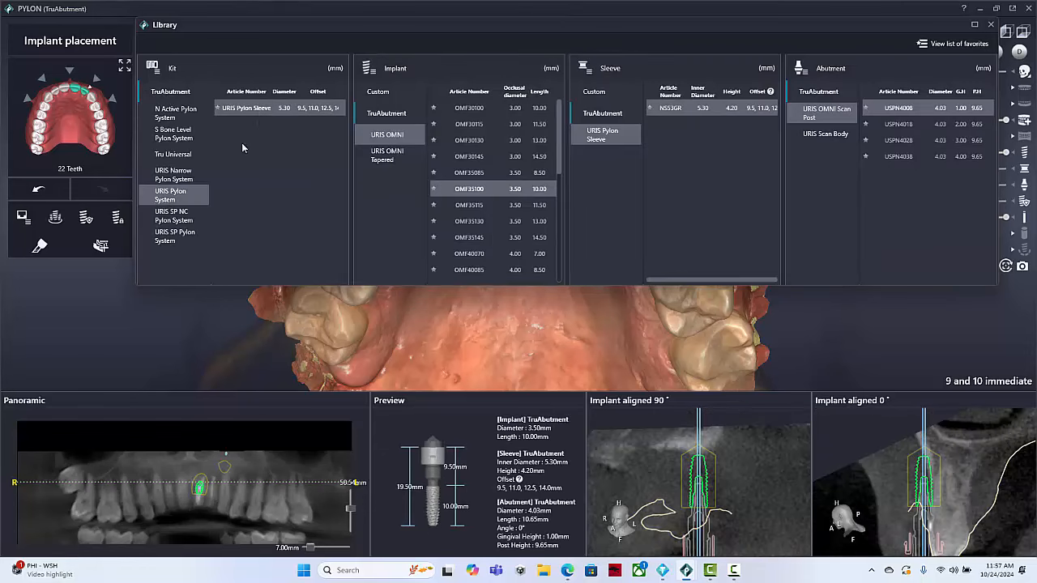
pyautogui.click(505, 140)
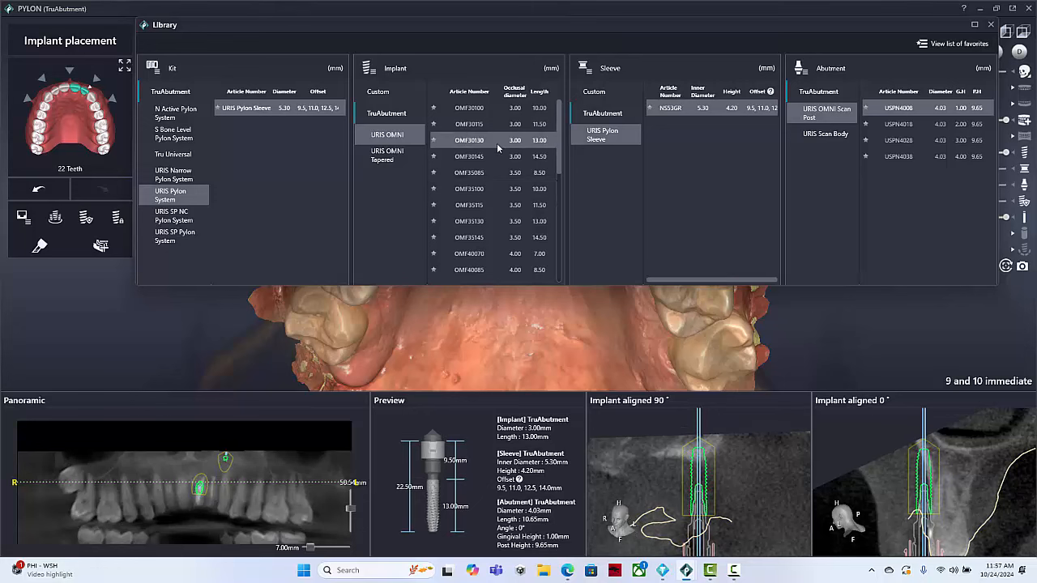
pyautogui.click(990, 24)
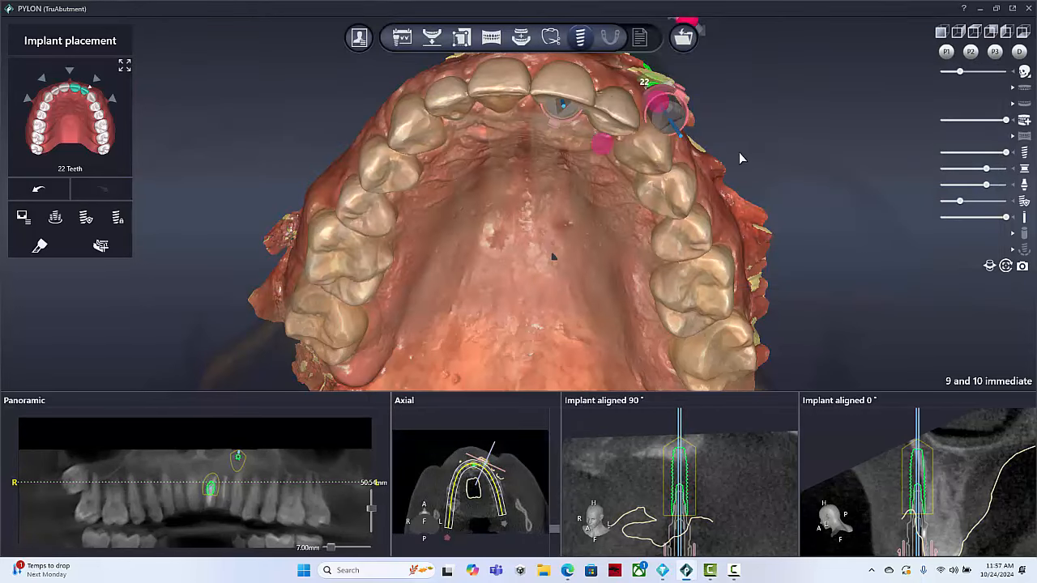
# - Move and tilt the new implant into the tooth 22 site using the implant-aligned 0° and 90° sections, checking its axis in 3D
pyautogui.moveTo(734, 173); pyautogui.dragTo(713, 183)
pyautogui.moveTo(919, 501); pyautogui.dragTo(945, 497)
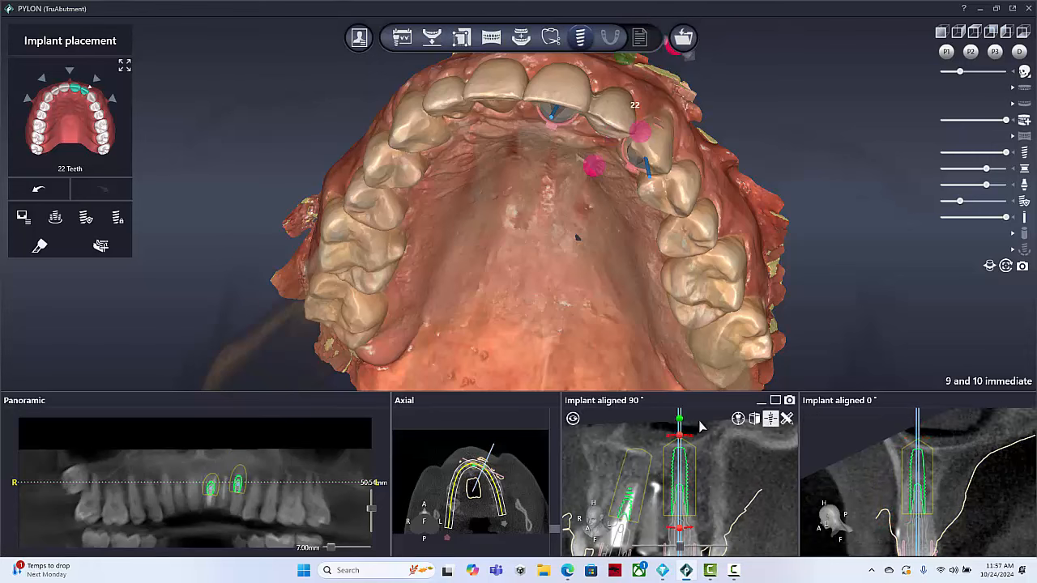
pyautogui.moveTo(680, 503); pyautogui.dragTo(666, 496)
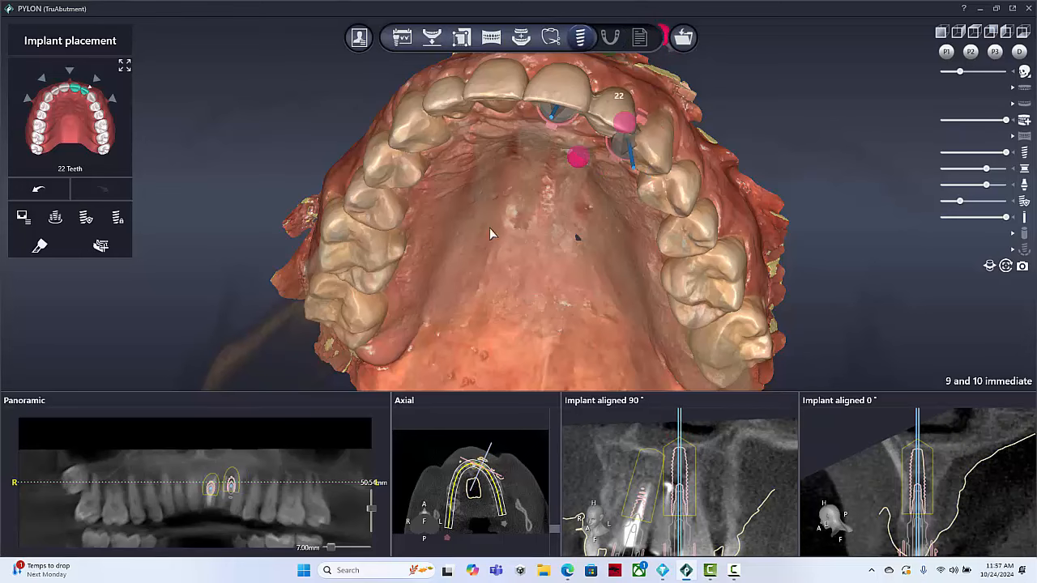
pyautogui.moveTo(613, 238); pyautogui.dragTo(572, 296)
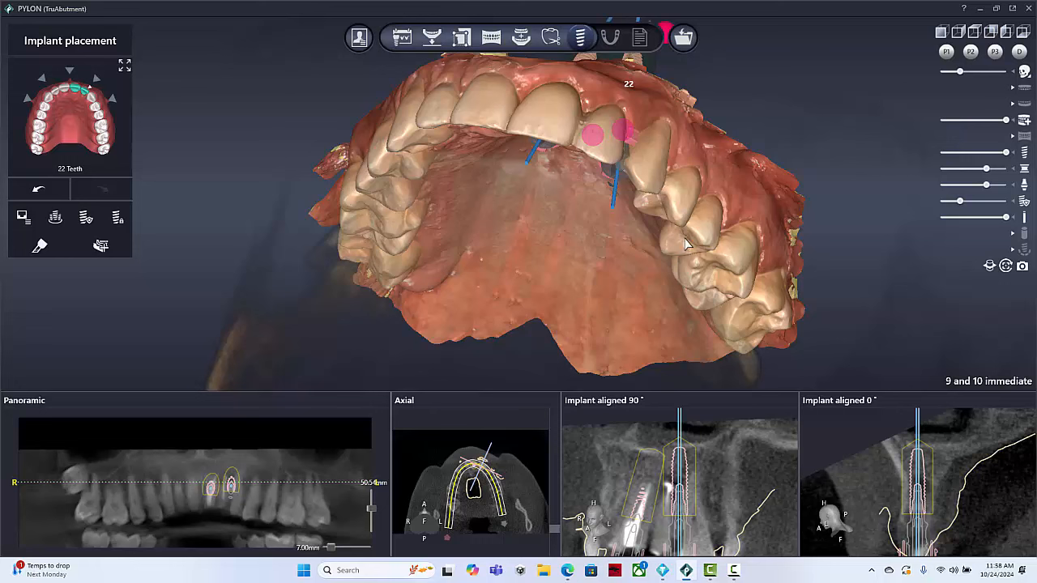
pyautogui.moveTo(680, 554)
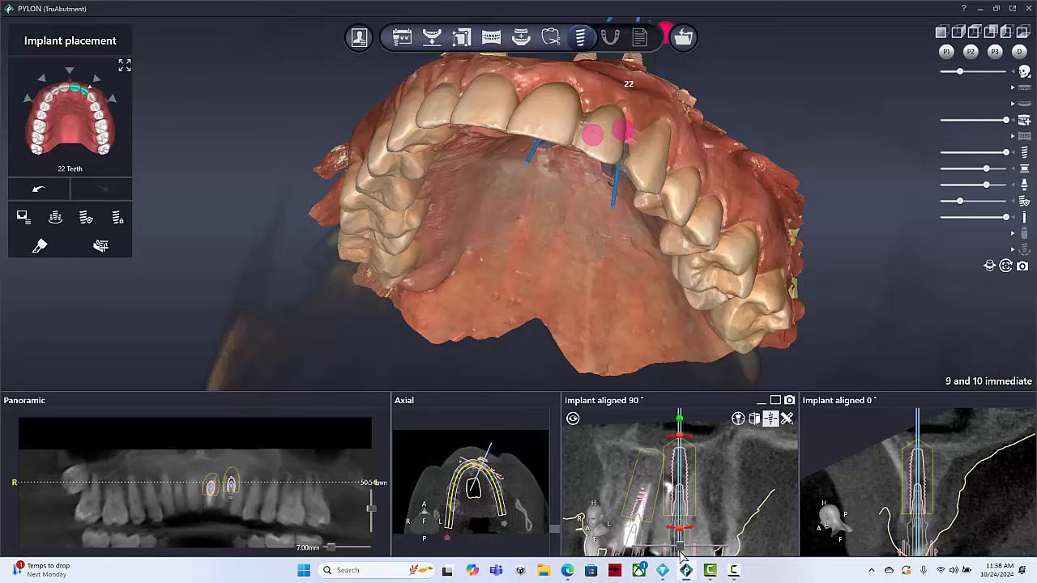
pyautogui.moveTo(691, 531); pyautogui.dragTo(680, 489)
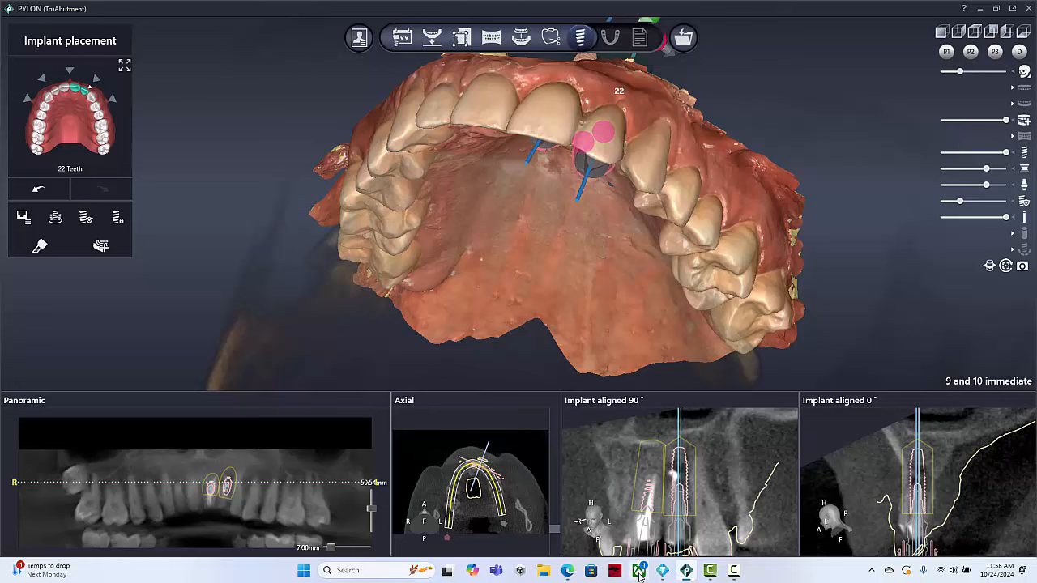
# - Group implants 21 and 22 to make them parallel and fine-tune their shared tilt in the implant-aligned 90° section
pyautogui.click(56, 219)
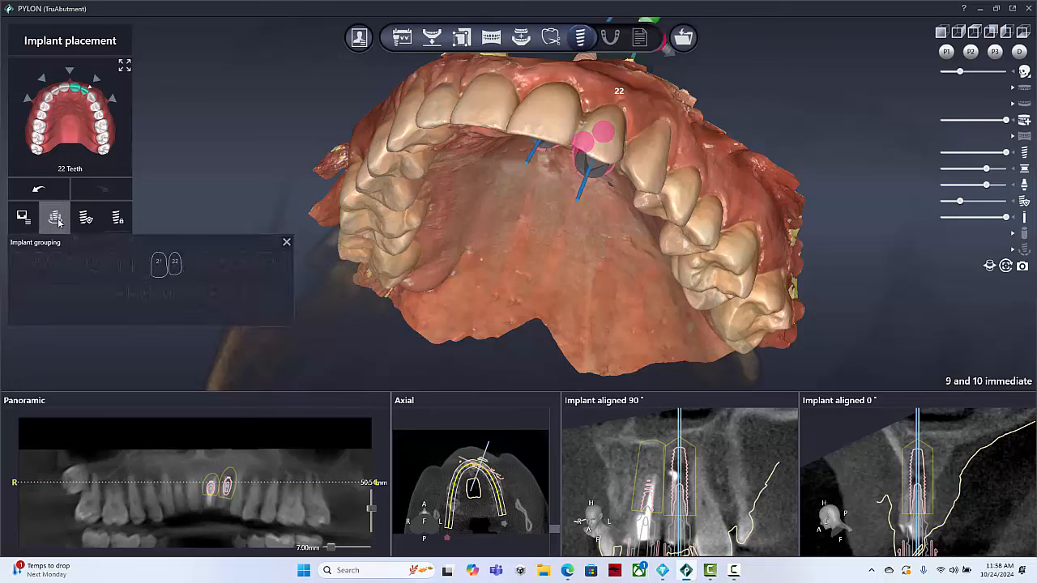
pyautogui.click(160, 265)
pyautogui.click(176, 265)
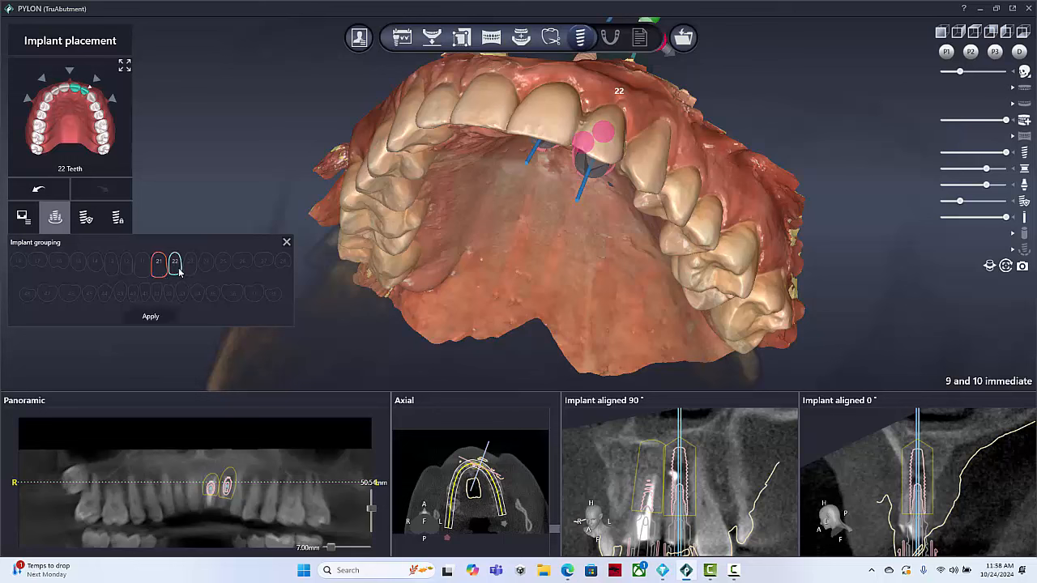
pyautogui.click(166, 323)
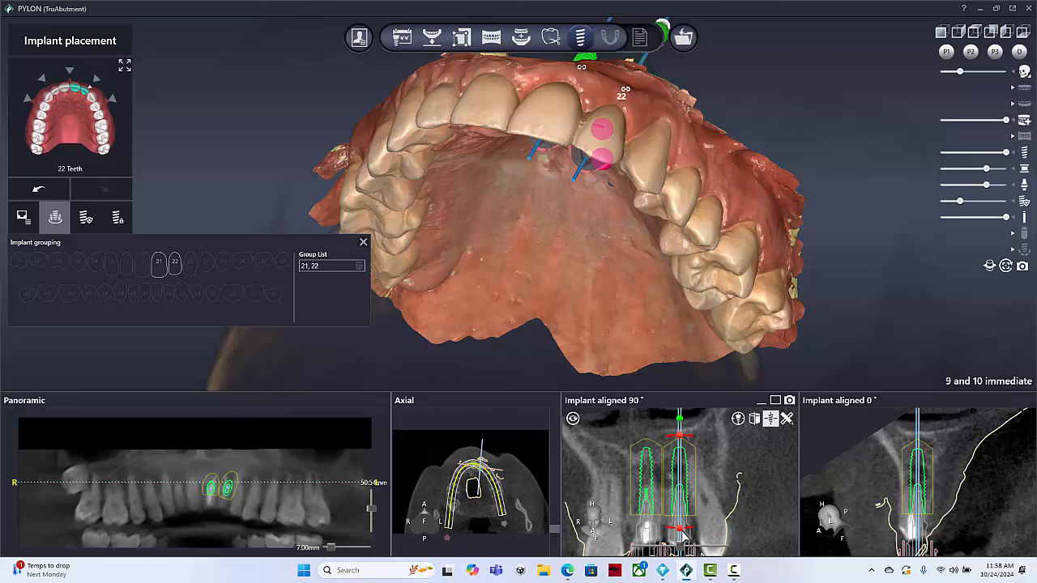
pyautogui.moveTo(680, 528); pyautogui.dragTo(682, 533)
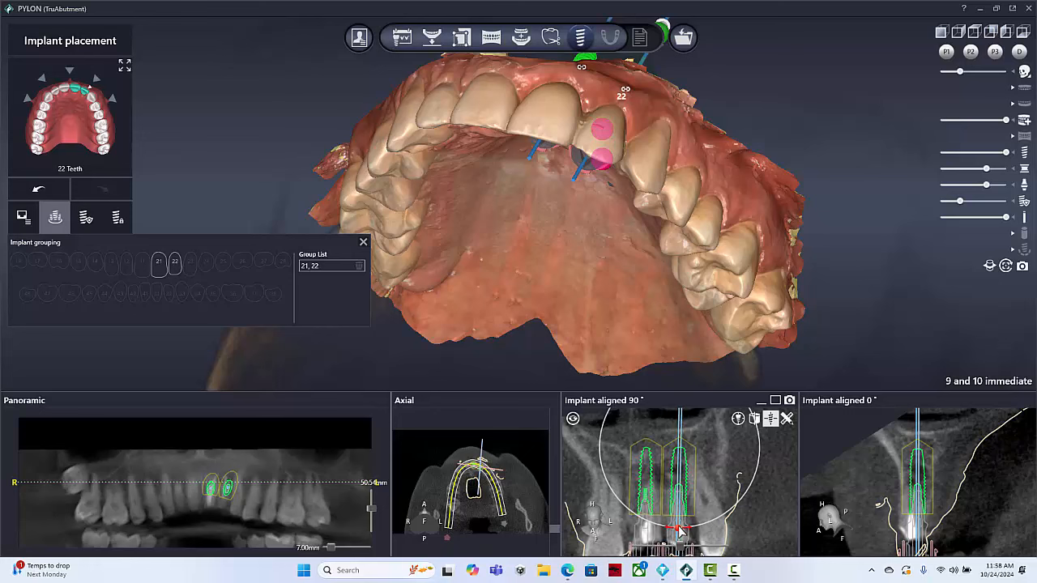
# - Delete the 21, 22 implant group and shift each implant slightly within its site in the implant-aligned 90° section, checking from the occlusal side
pyautogui.click(360, 267)
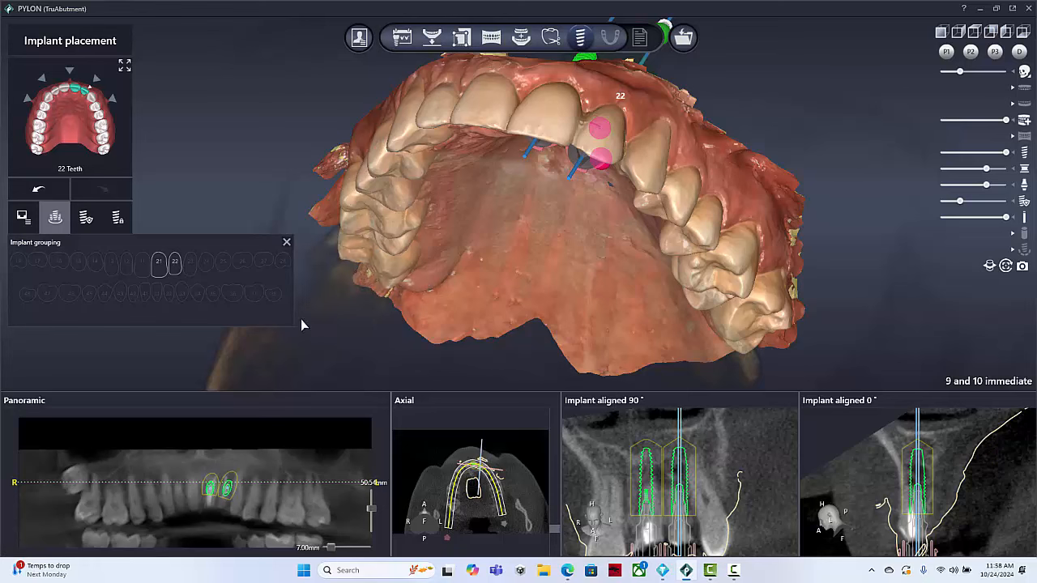
pyautogui.moveTo(653, 466)
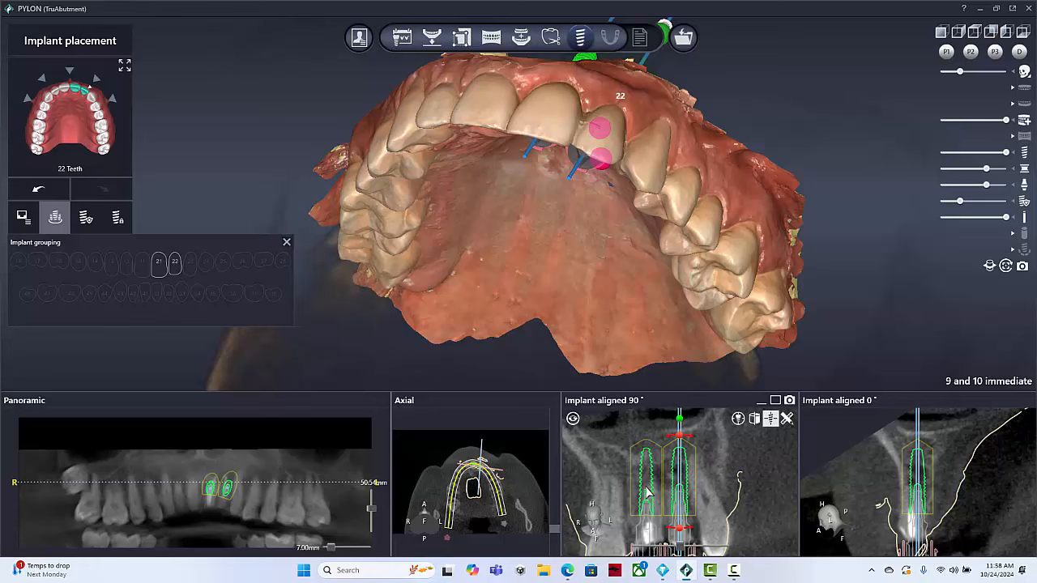
pyautogui.click(648, 490)
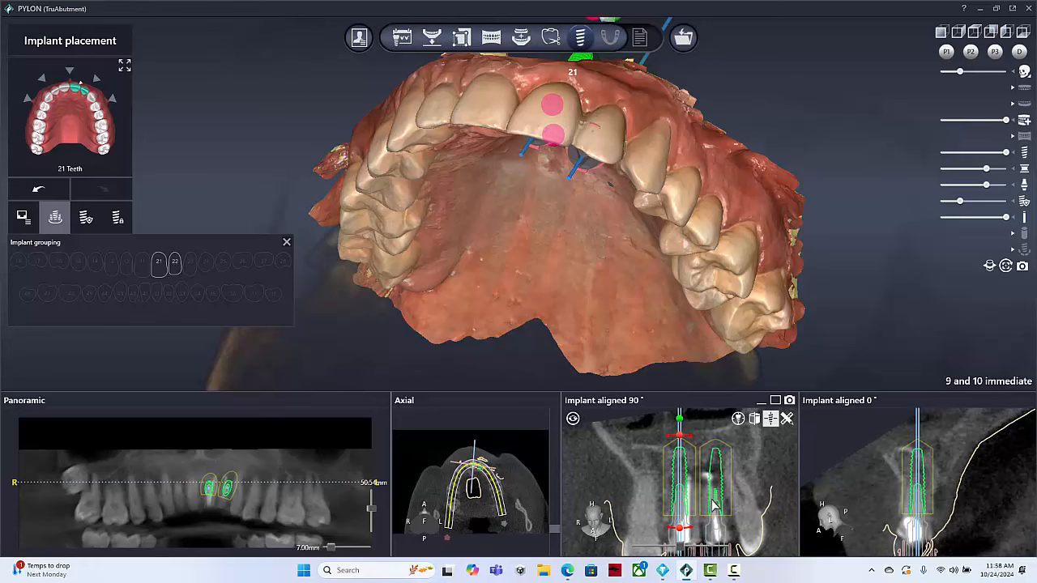
pyautogui.click(714, 503)
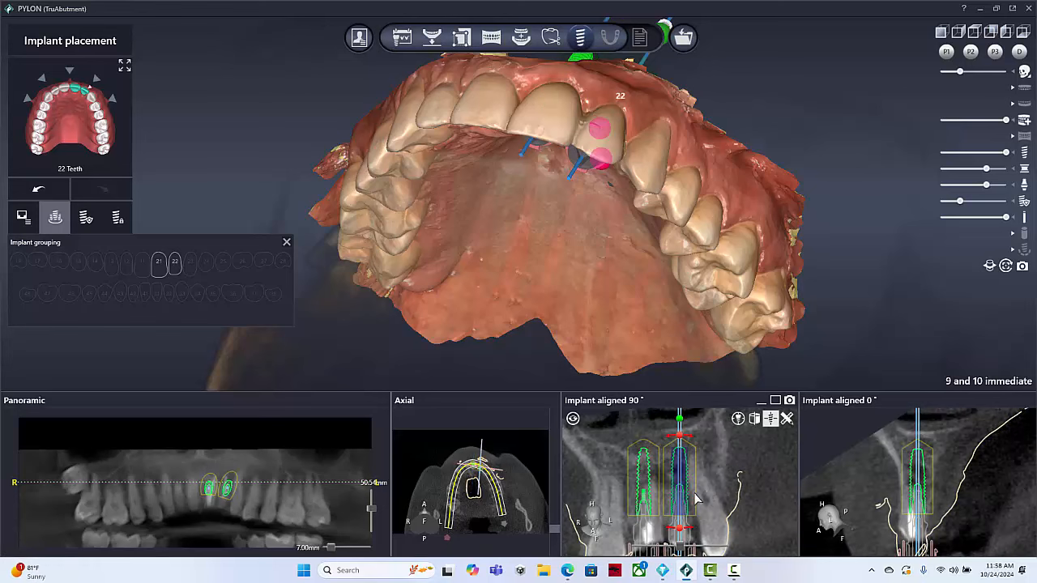
pyautogui.moveTo(682, 488); pyautogui.dragTo(680, 490)
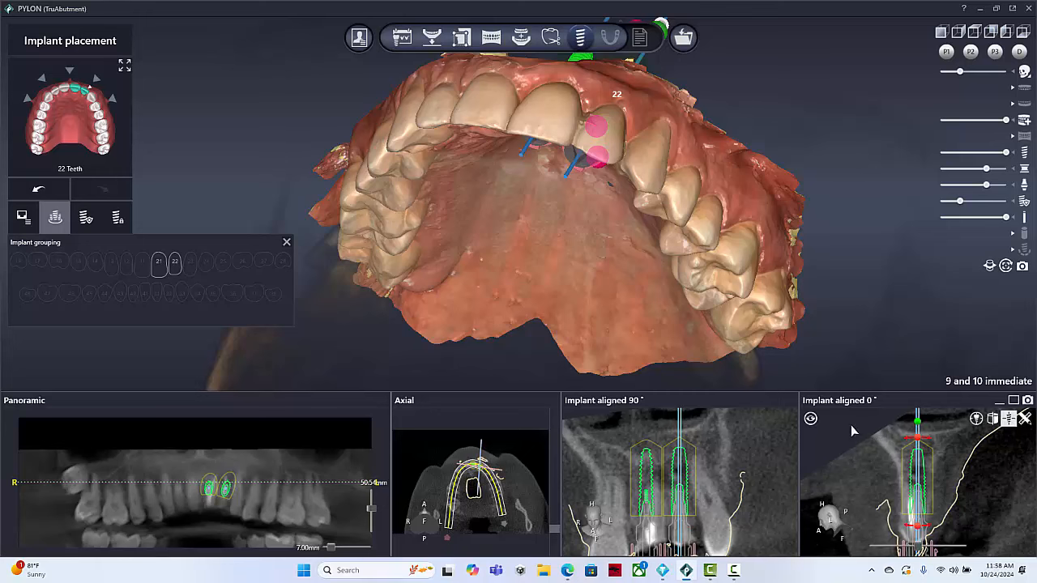
pyautogui.moveTo(659, 242); pyautogui.dragTo(703, 159)
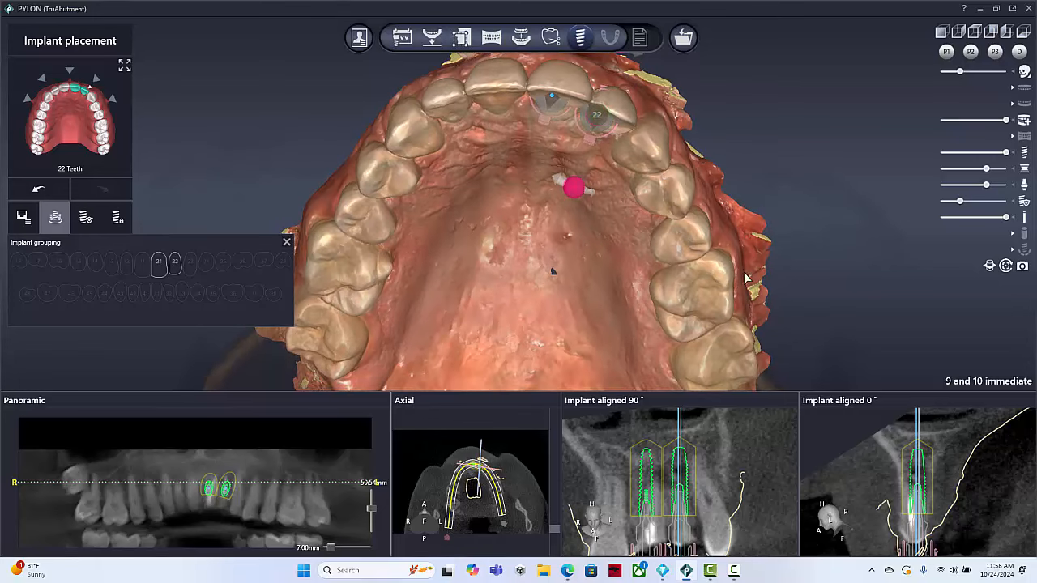
# - Group implants 21 and 22 again and fine-tune their shared tilt and position in the implant-aligned 90° section
pyautogui.click(158, 264)
pyautogui.click(171, 269)
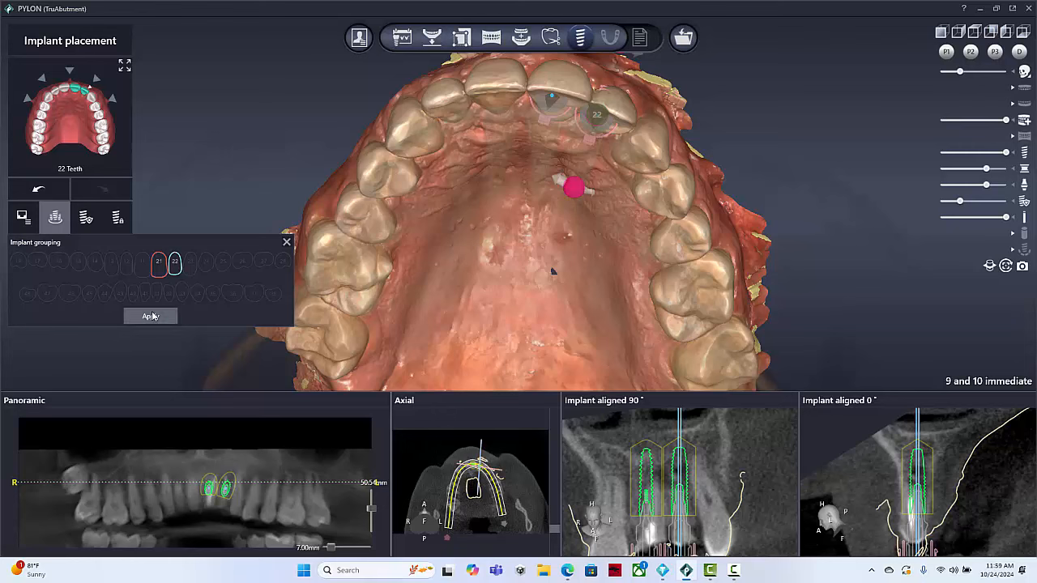
pyautogui.click(151, 316)
pyautogui.moveTo(681, 535)
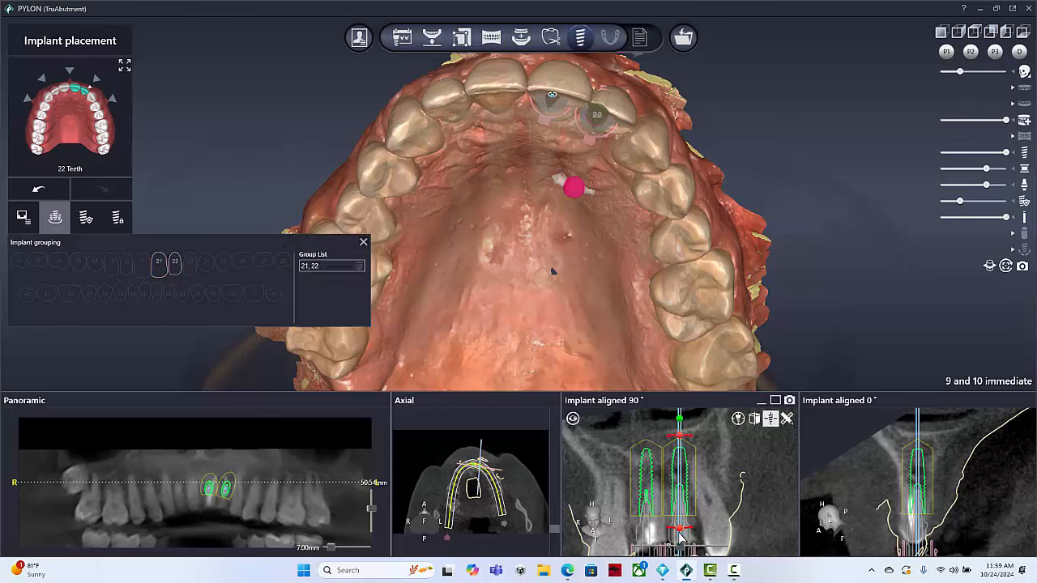
pyautogui.moveTo(679, 529); pyautogui.dragTo(682, 534)
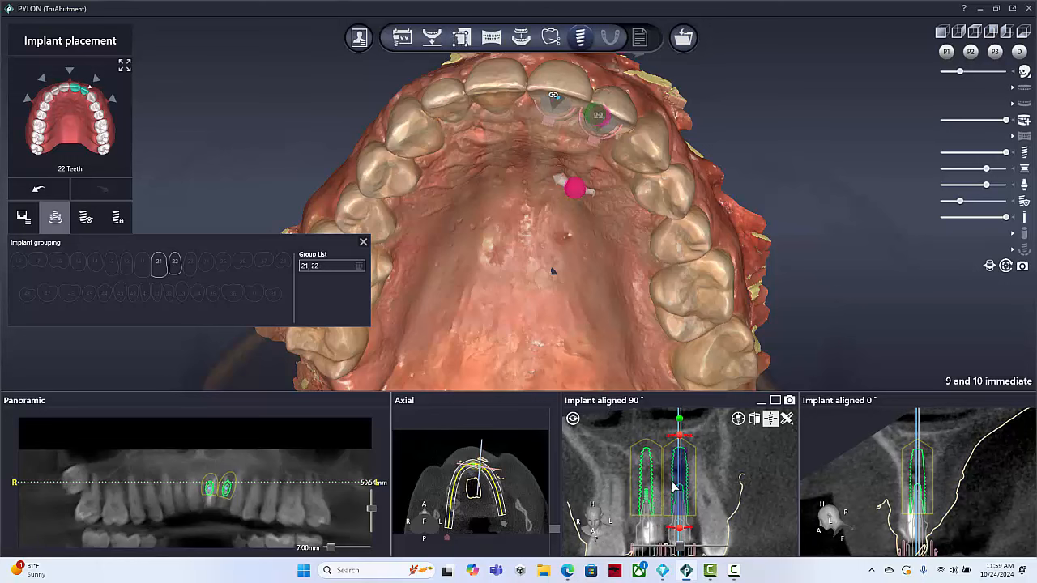
pyautogui.moveTo(672, 482); pyautogui.dragTo(672, 484)
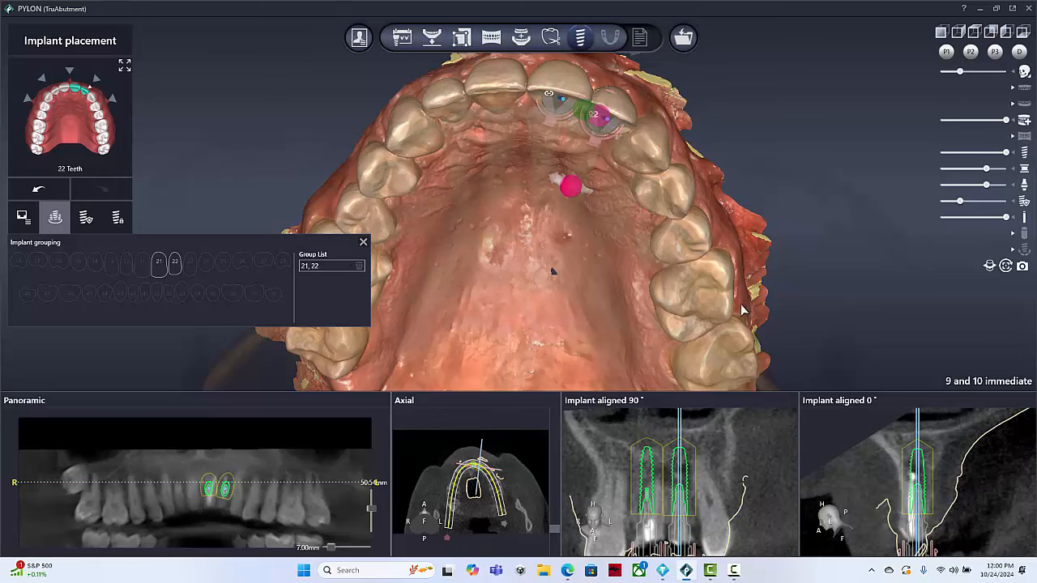
# - Hide the CT volume and additional scan, and show the upper jaw scan almost fully opaque with the sleeves seen from the occlusal side
pyautogui.moveTo(670, 184); pyautogui.dragTo(546, 226, button='right')
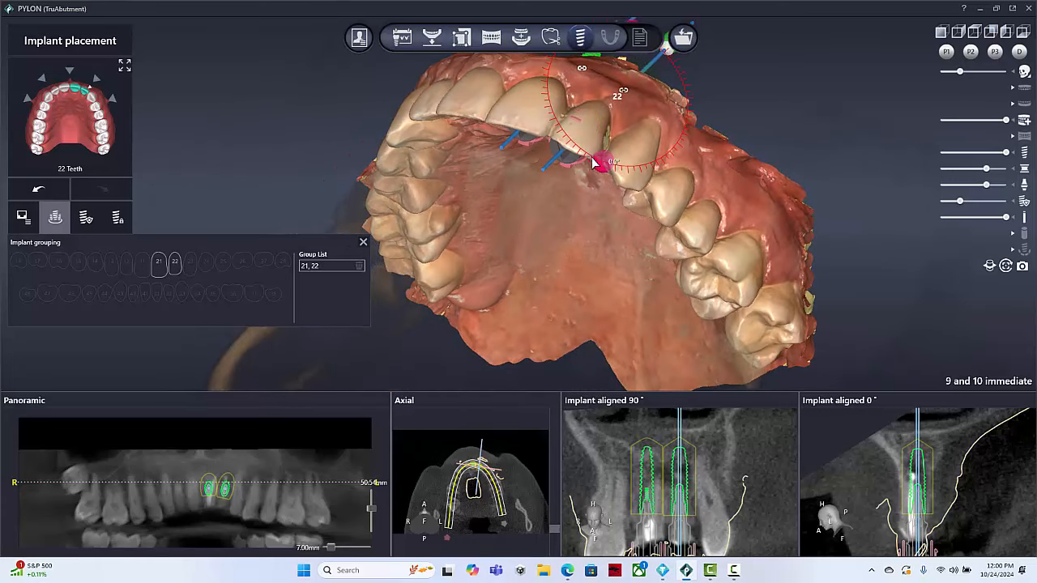
pyautogui.moveTo(615, 270); pyautogui.dragTo(591, 275, button='right')
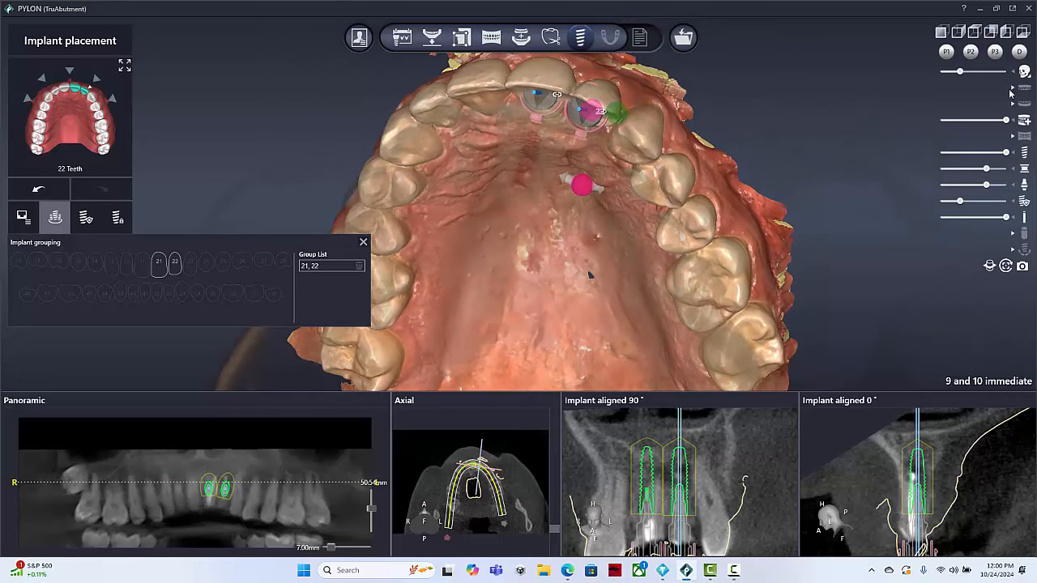
pyautogui.click(1024, 71)
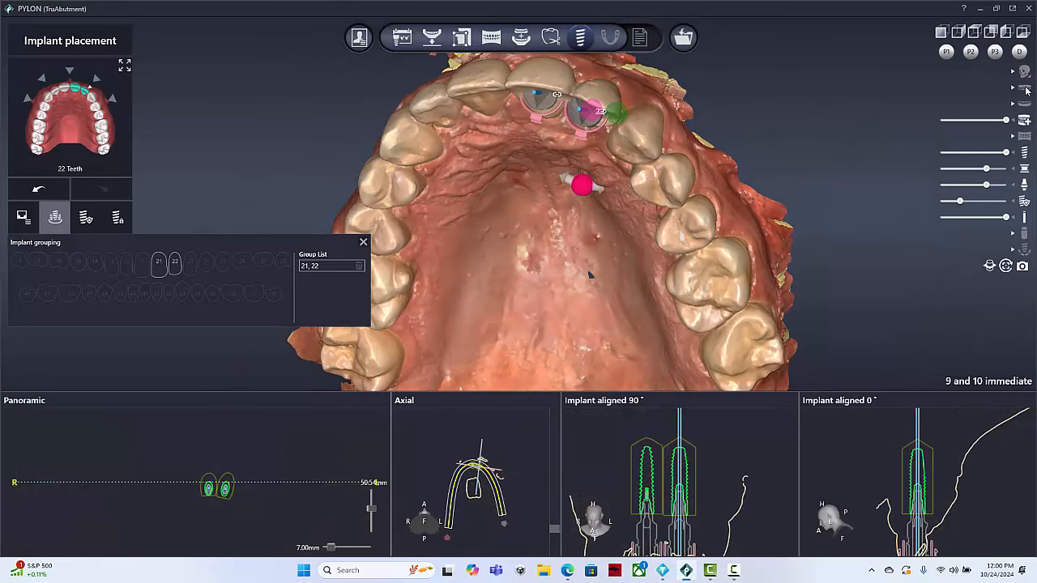
pyautogui.click(1024, 119)
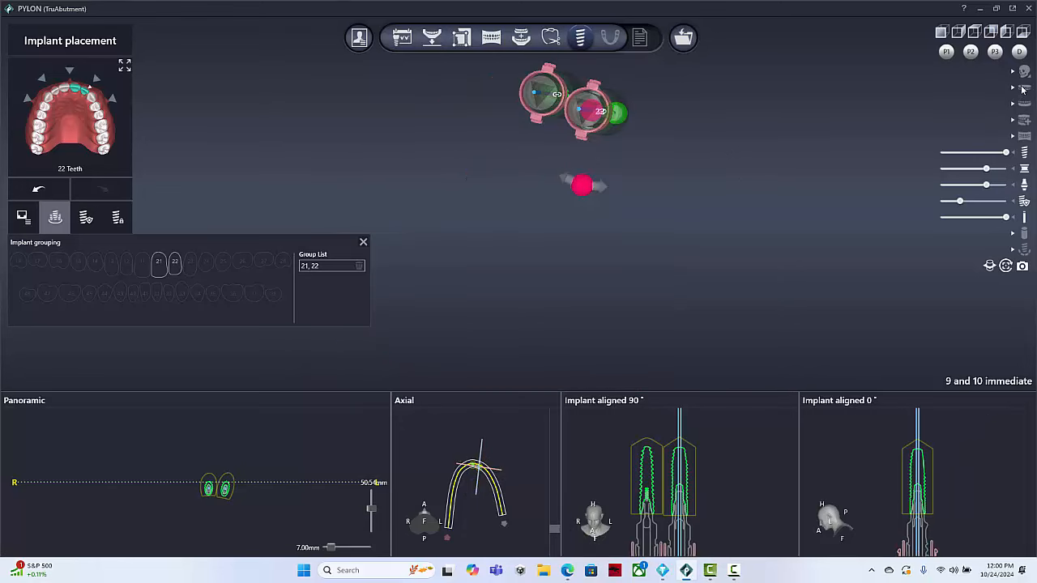
pyautogui.click(1024, 87)
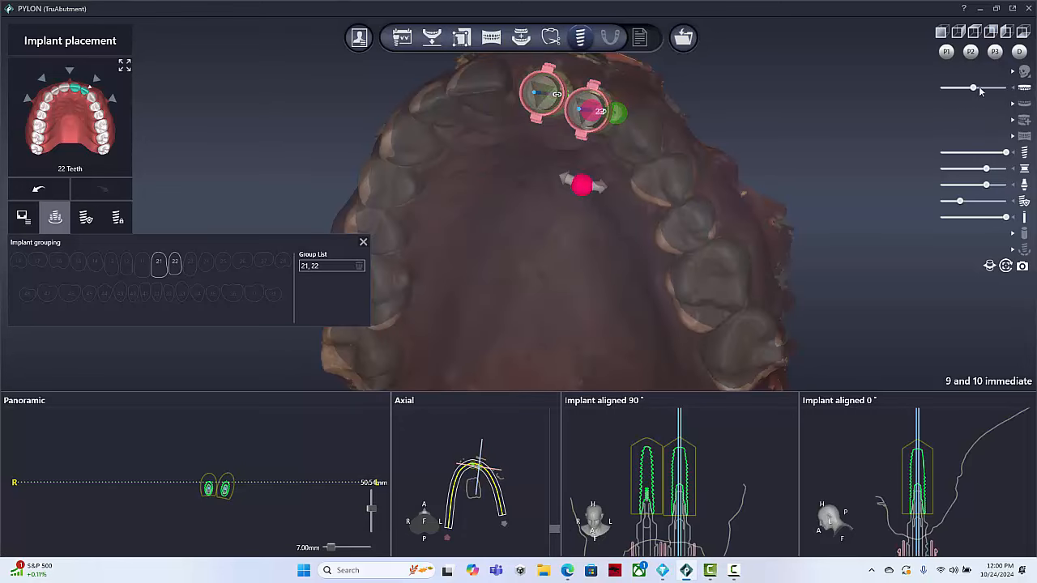
pyautogui.moveTo(972, 91); pyautogui.dragTo(1003, 91)
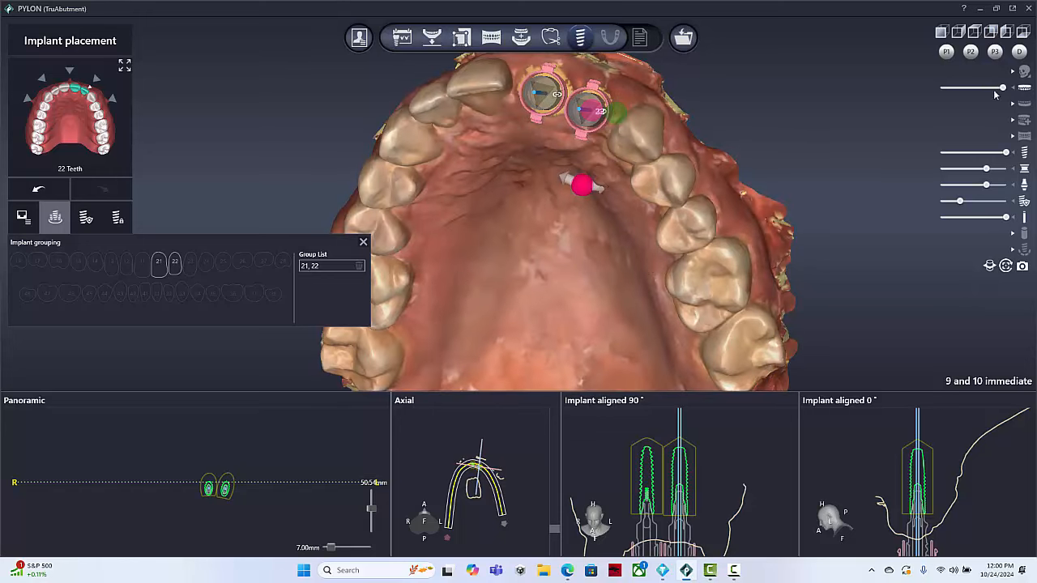
pyautogui.moveTo(684, 237); pyautogui.dragTo(706, 233, button='middle')
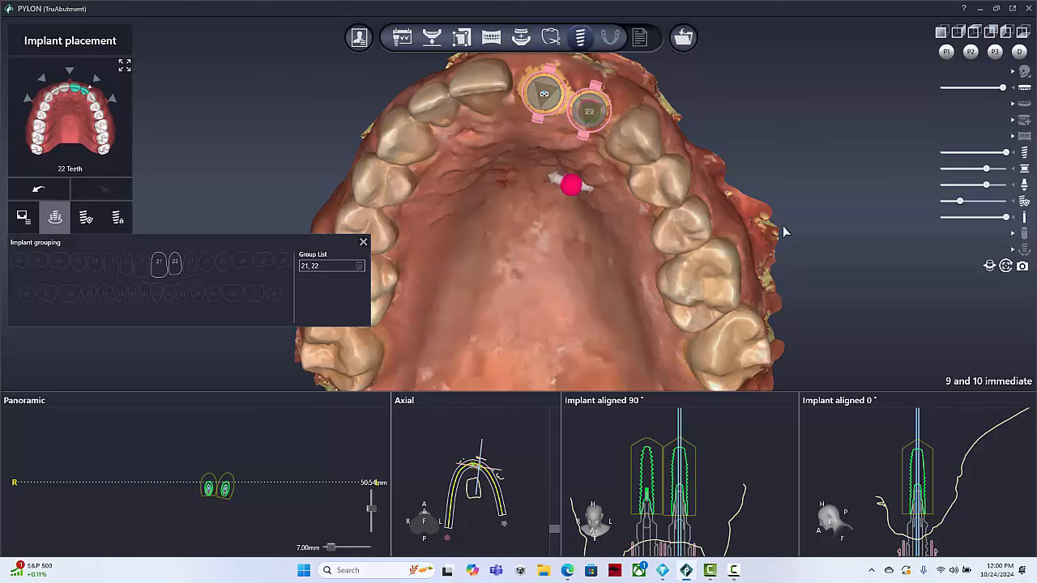
# - Show the CT volume temporarily and examine both implants in the implant-aligned sections against the upper jaw scan
pyautogui.click(1025, 72)
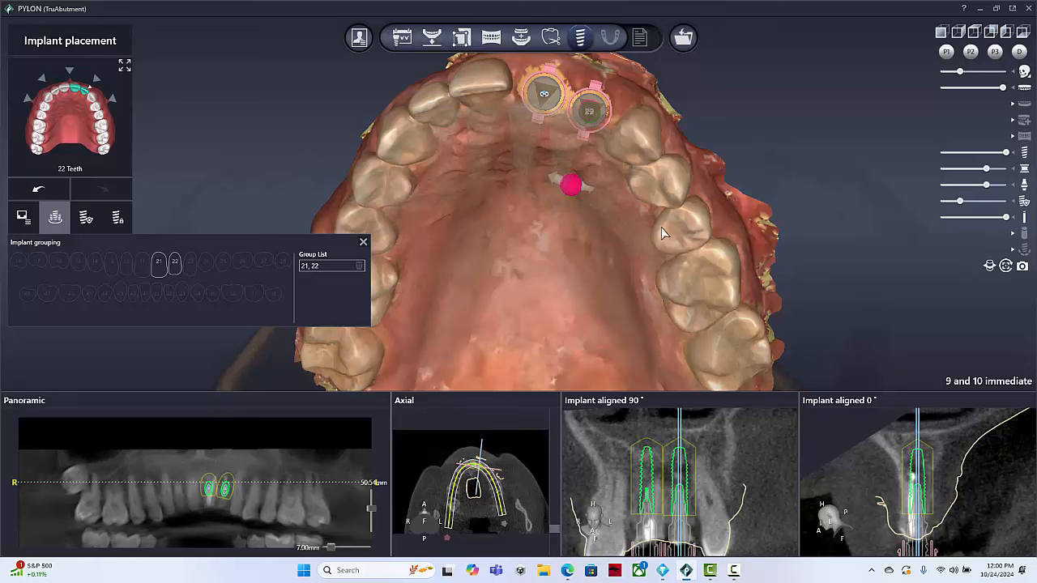
pyautogui.moveTo(899, 429)
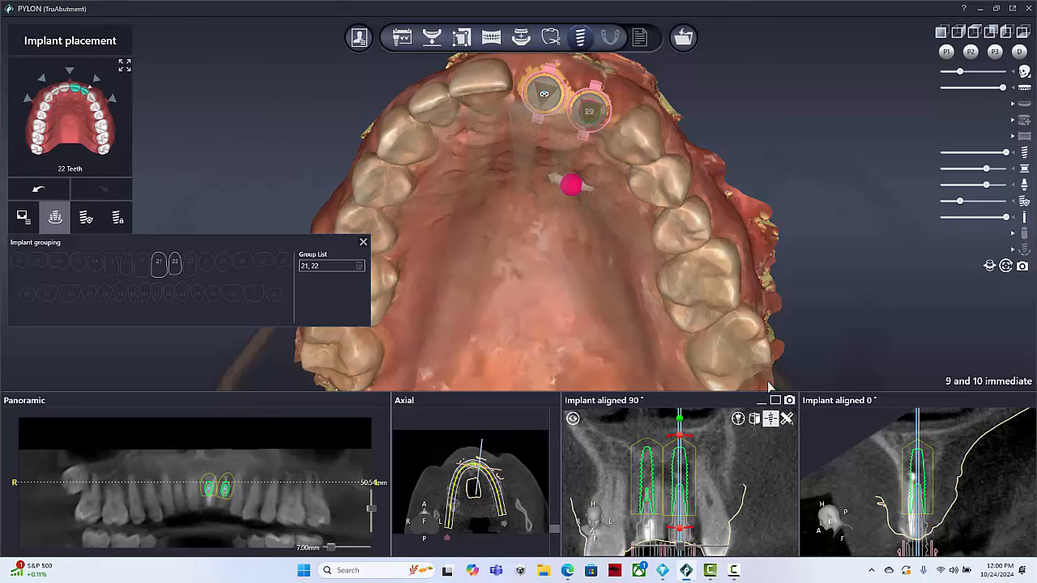
pyautogui.moveTo(875, 474)
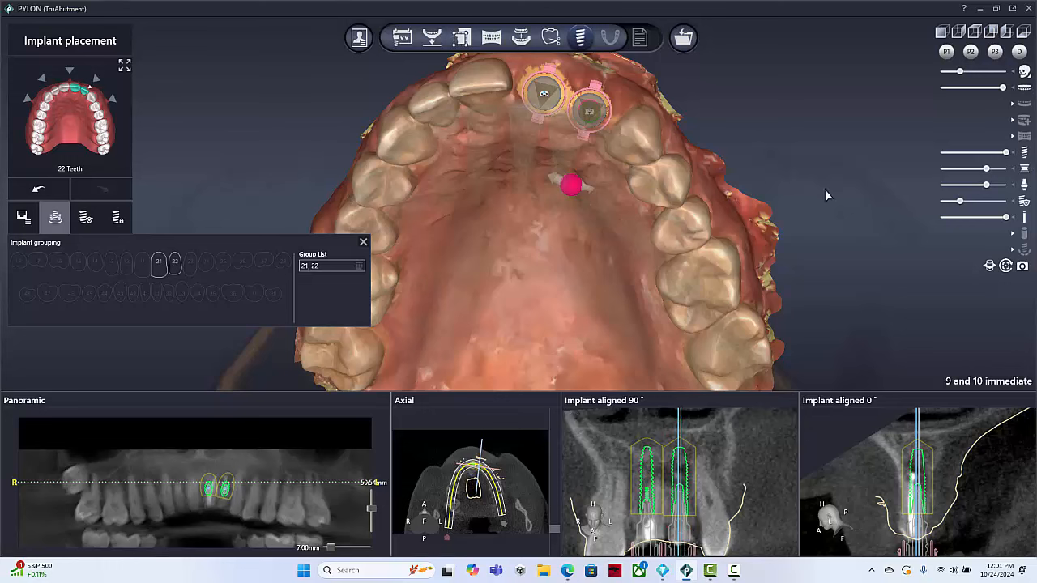
pyautogui.click(1023, 71)
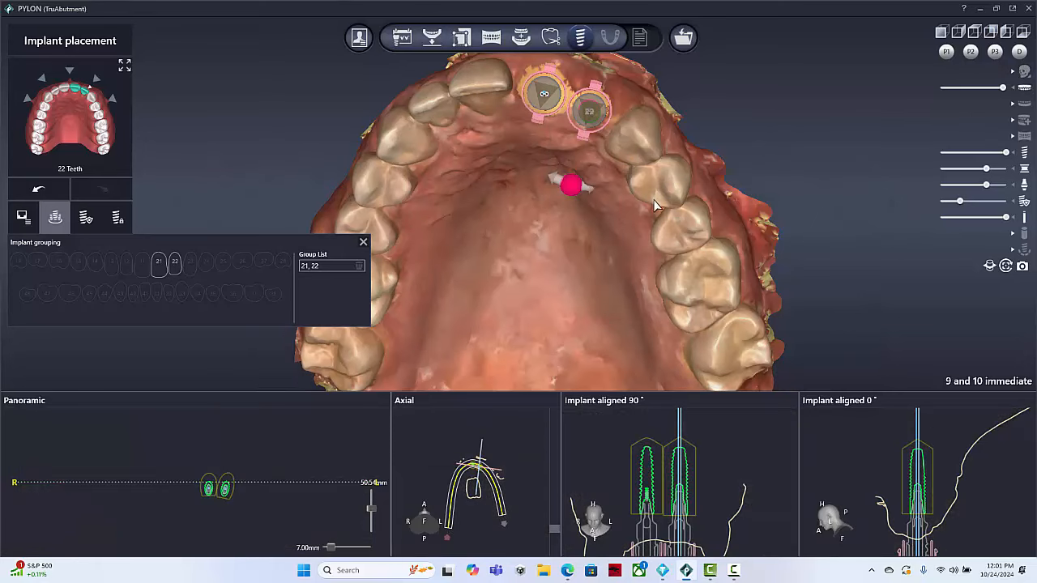
# - Show the additional scan temporarily and check the 21 and 22 sleeve positions against its teeth from the occlusal side
pyautogui.moveTo(658, 206)
pyautogui.mouseDown()
pyautogui.moveTo(508, 307)
pyautogui.moveTo(456, 303)
pyautogui.moveTo(624, 190)
pyautogui.moveTo(691, 172)
pyautogui.moveTo(676, 150)
pyautogui.moveTo(659, 199)
pyautogui.mouseUp()
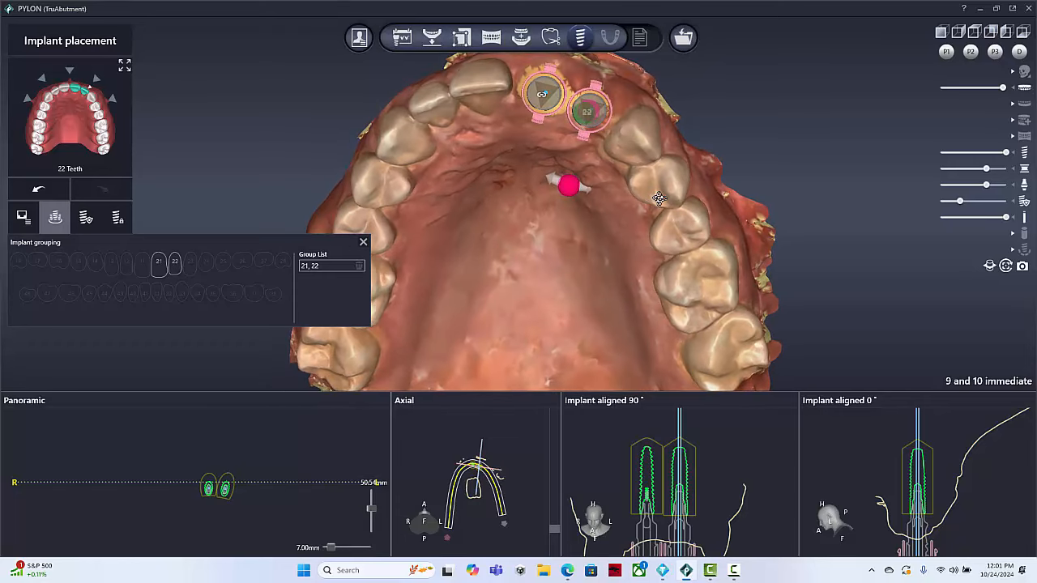
pyautogui.click(1025, 122)
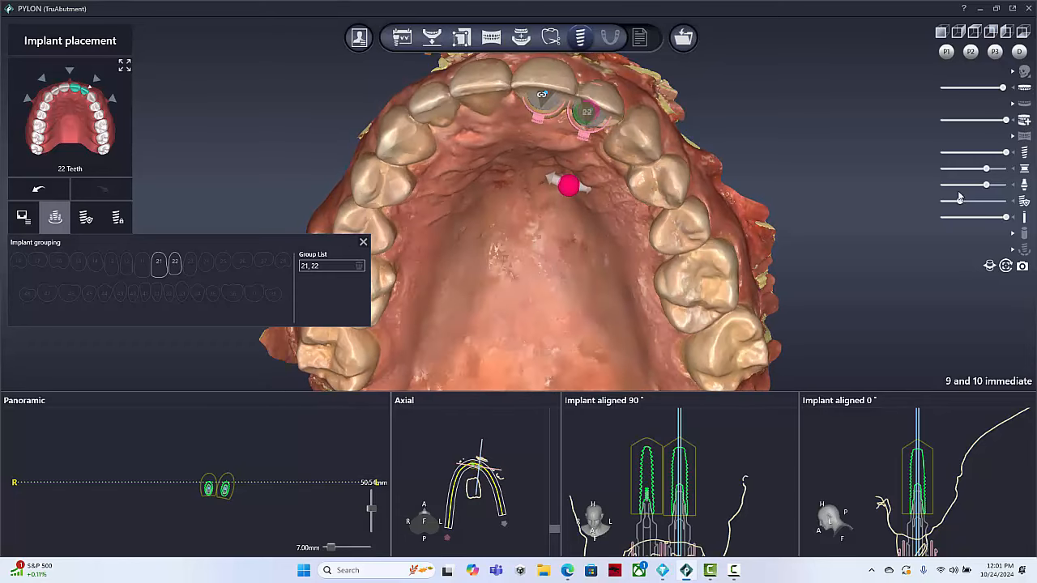
pyautogui.moveTo(645, 215)
pyautogui.mouseDown()
pyautogui.moveTo(597, 321)
pyautogui.moveTo(613, 236)
pyautogui.moveTo(657, 179)
pyautogui.moveTo(668, 198)
pyautogui.moveTo(636, 239)
pyautogui.moveTo(625, 285)
pyautogui.moveTo(643, 224)
pyautogui.mouseUp()
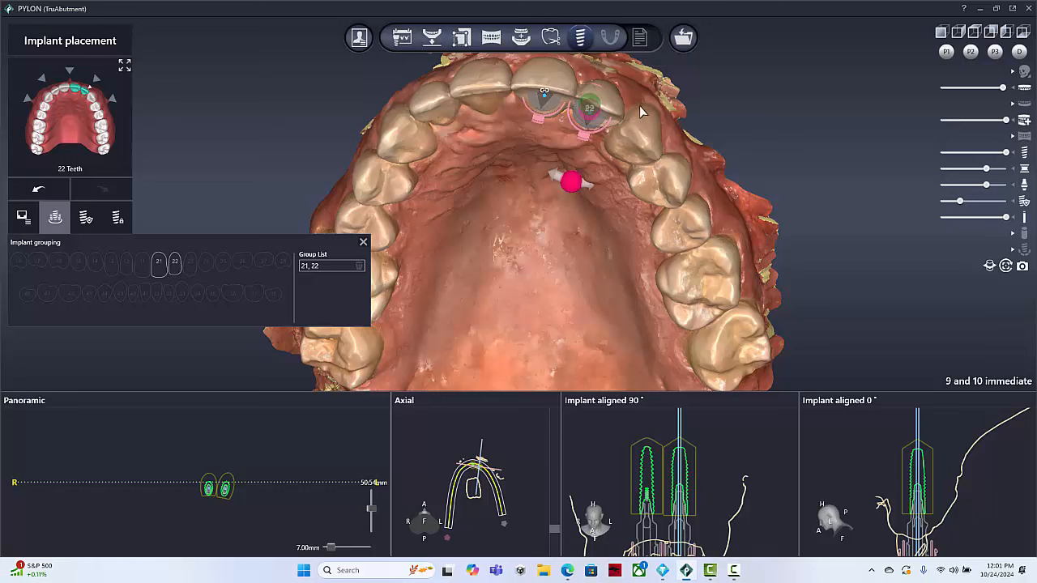
pyautogui.click(612, 38)
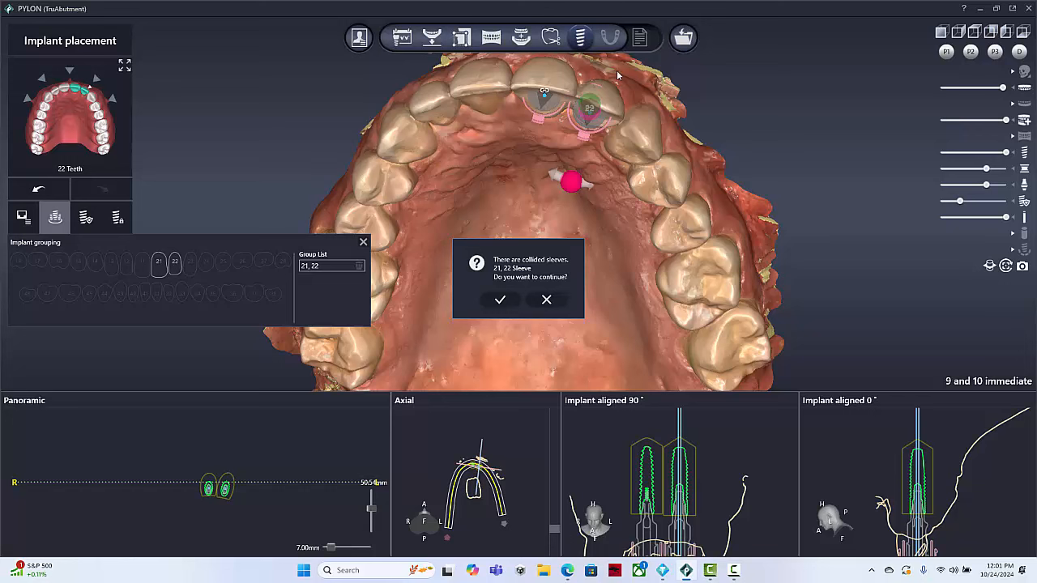
pyautogui.click(547, 300)
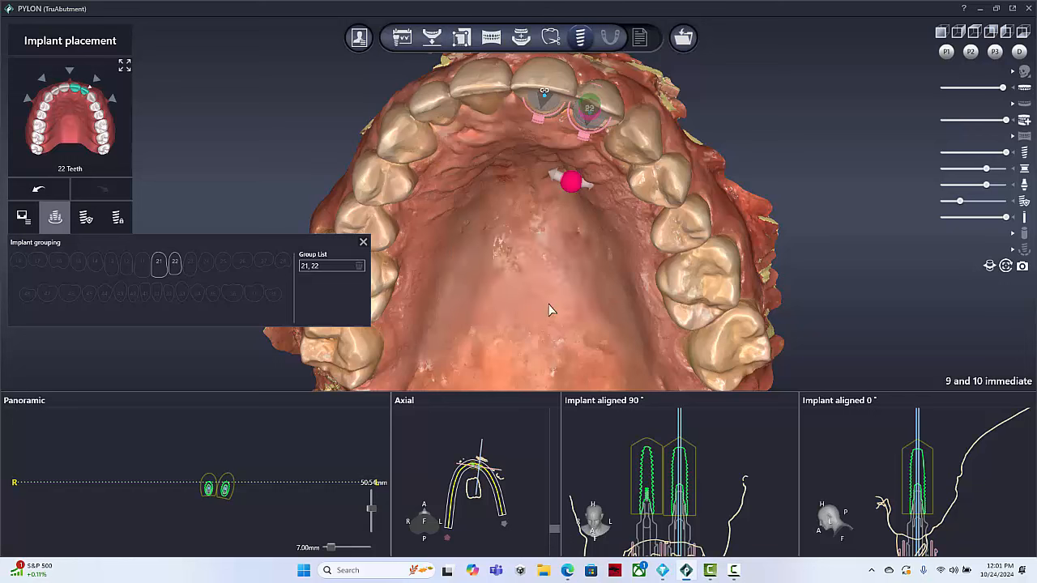
pyautogui.click(1024, 120)
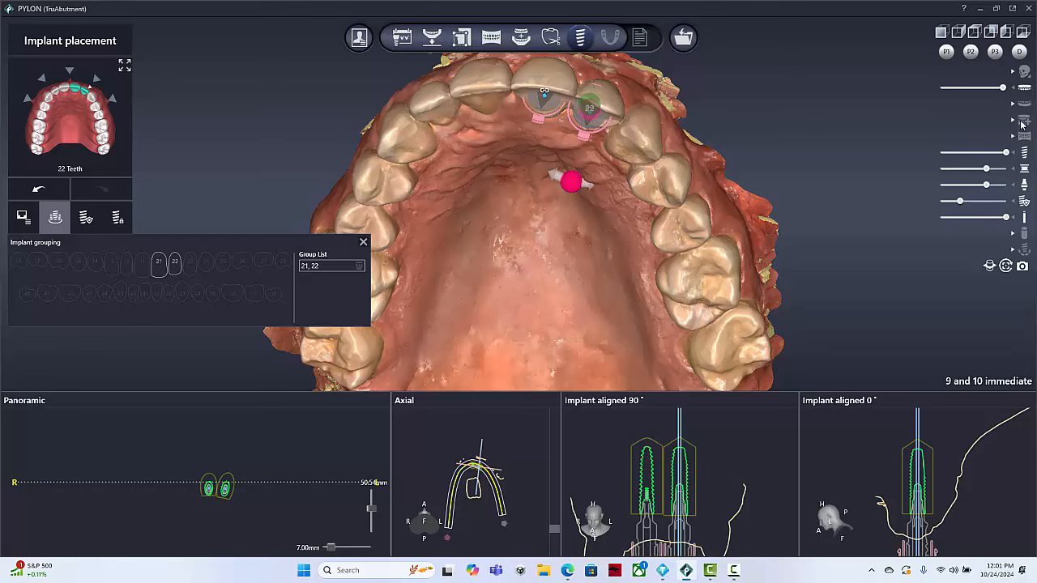
# - Examine both implants and their sleeves against the upper jaw scan from the facial and occlusal sides
pyautogui.moveTo(705, 207); pyautogui.dragTo(620, 257)
pyautogui.scroll(3, 618, 256)
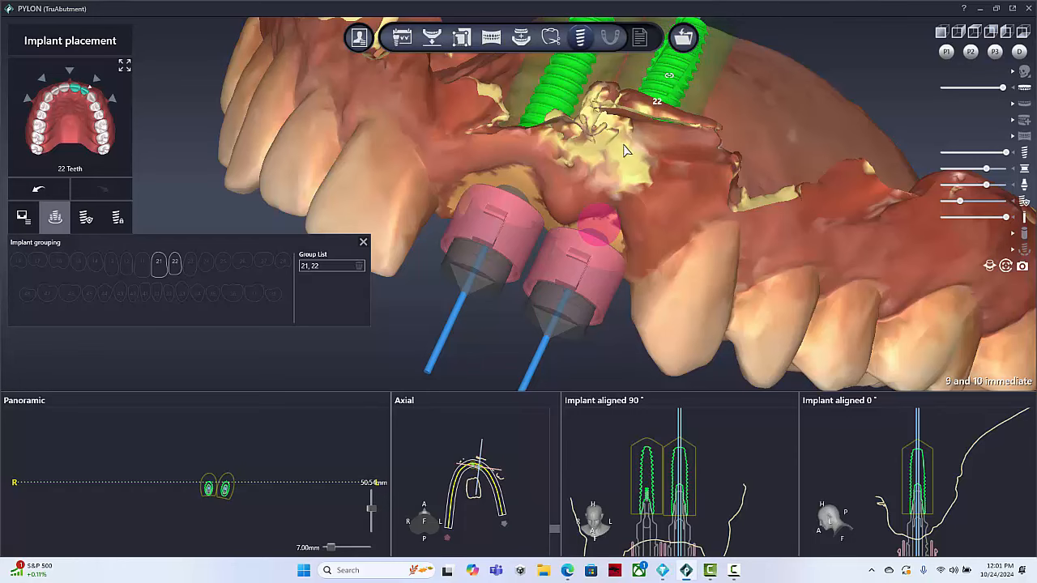
pyautogui.moveTo(687, 337); pyautogui.dragTo(625, 307)
pyautogui.moveTo(629, 259); pyautogui.dragTo(710, 76)
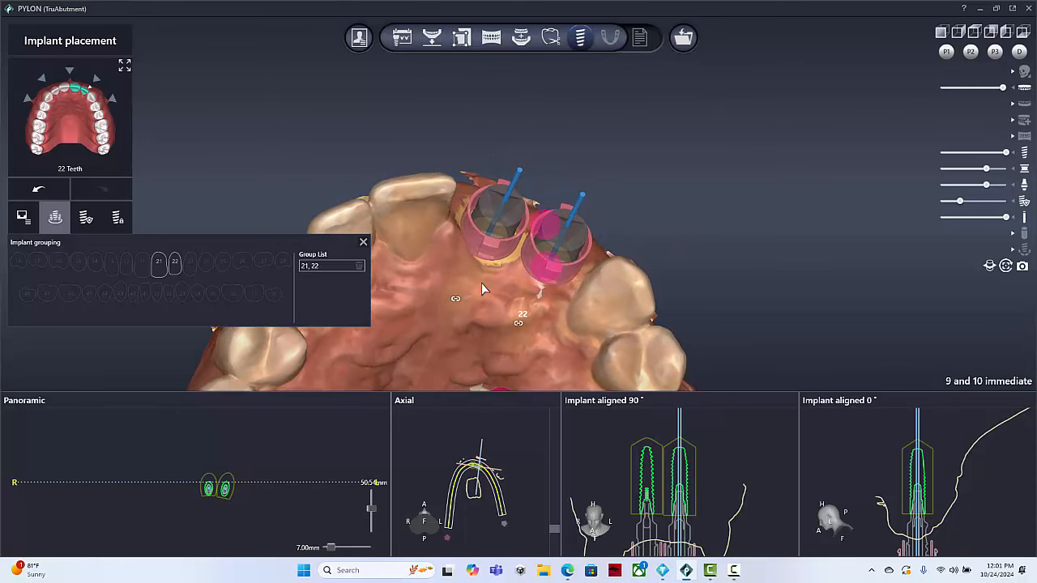
pyautogui.moveTo(621, 284); pyautogui.dragTo(551, 419, button='right')
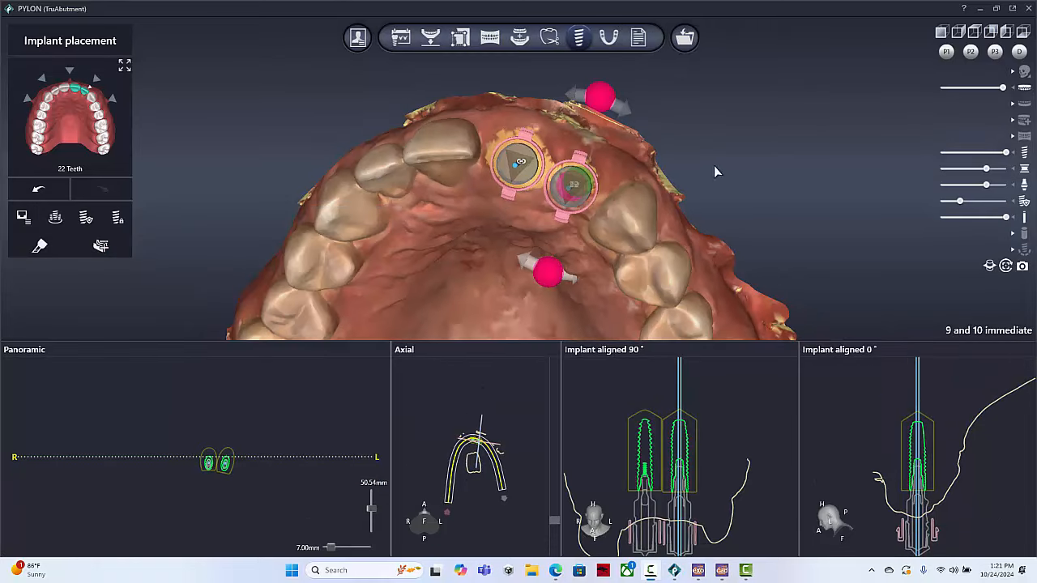
# - Hide the sleeves, make the abutments fully opaque from the facial side, and enlarge the 3D view
pyautogui.moveTo(702, 212); pyautogui.dragTo(503, 296)
pyautogui.moveTo(761, 187); pyautogui.dragTo(906, 134)
pyautogui.moveTo(442, 114); pyautogui.dragTo(356, 189)
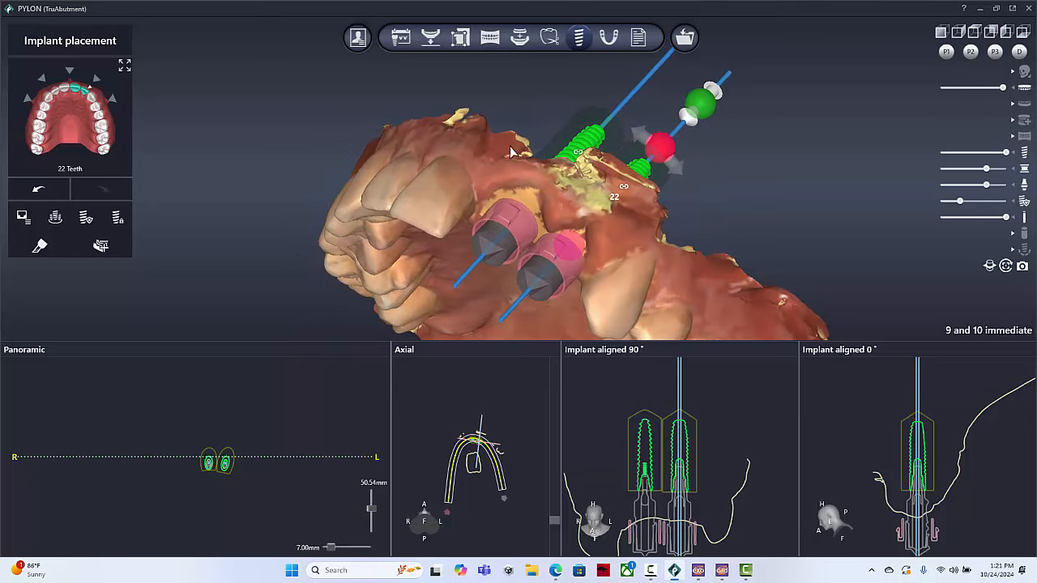
pyautogui.click(1025, 167)
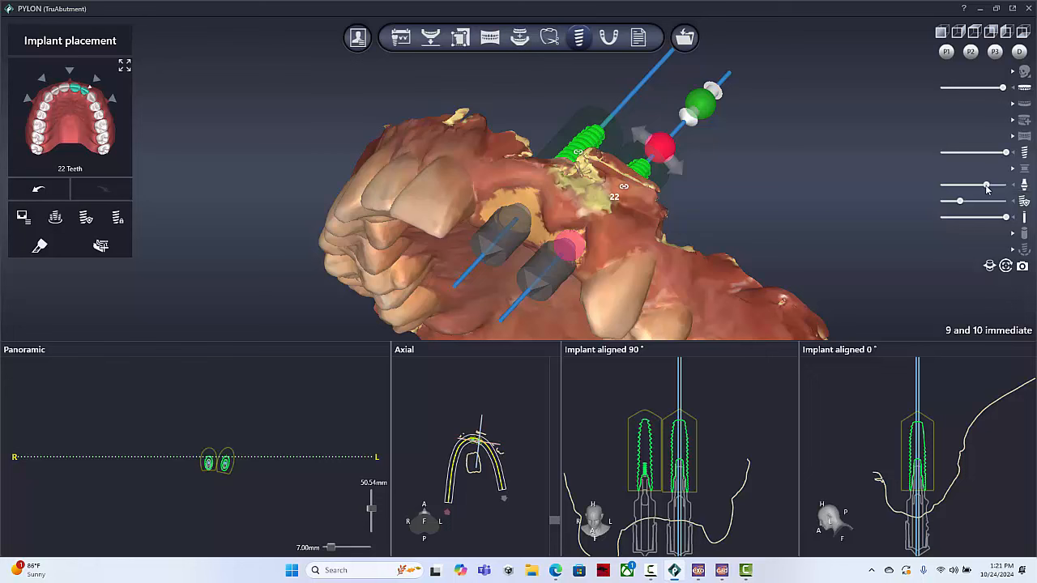
pyautogui.moveTo(987, 188); pyautogui.dragTo(1014, 189)
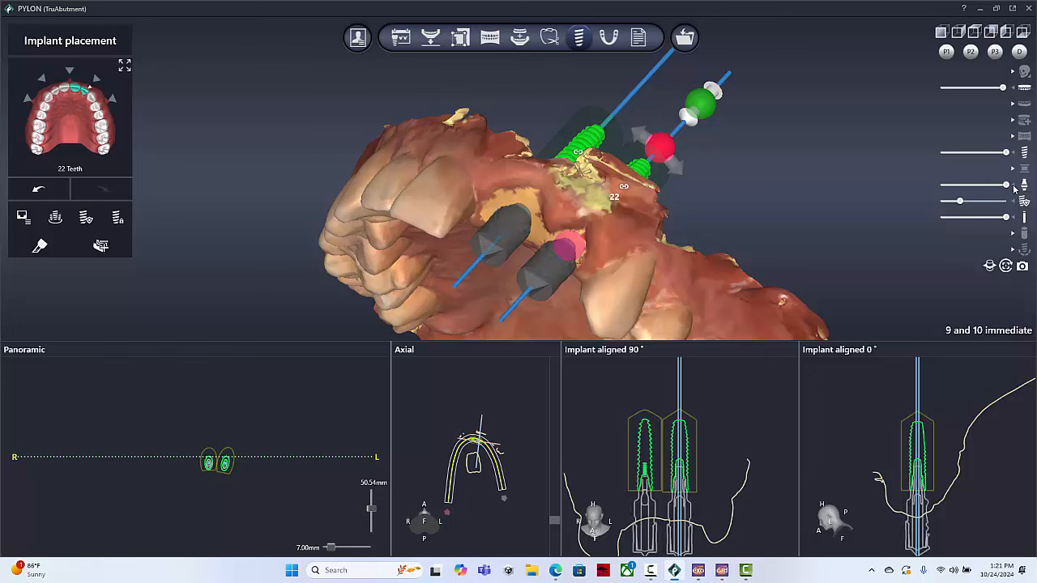
pyautogui.moveTo(728, 245); pyautogui.dragTo(627, 207)
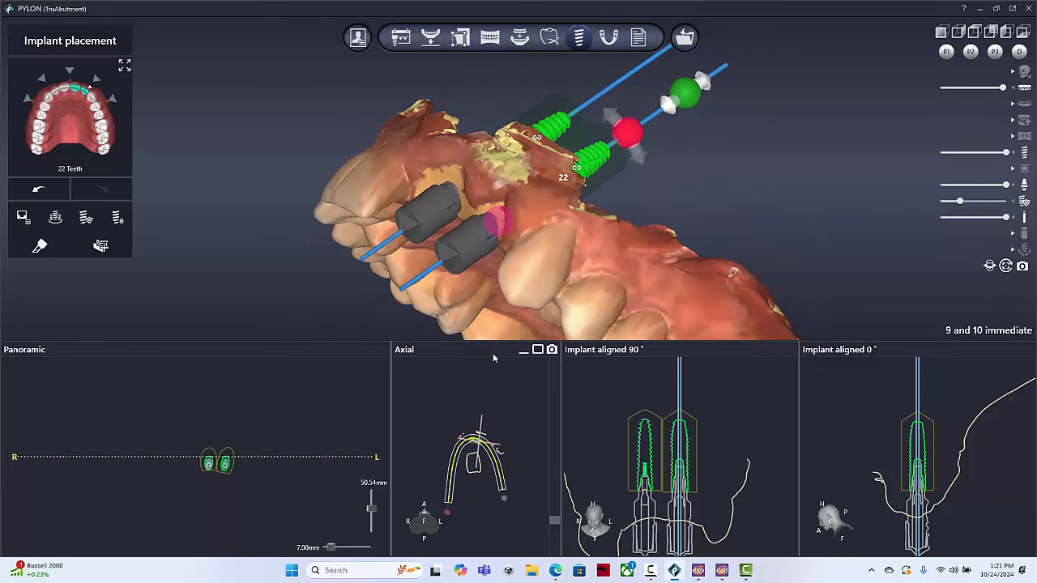
pyautogui.moveTo(490, 341); pyautogui.dragTo(486, 436)
pyautogui.moveTo(579, 367); pyautogui.dragTo(603, 365)
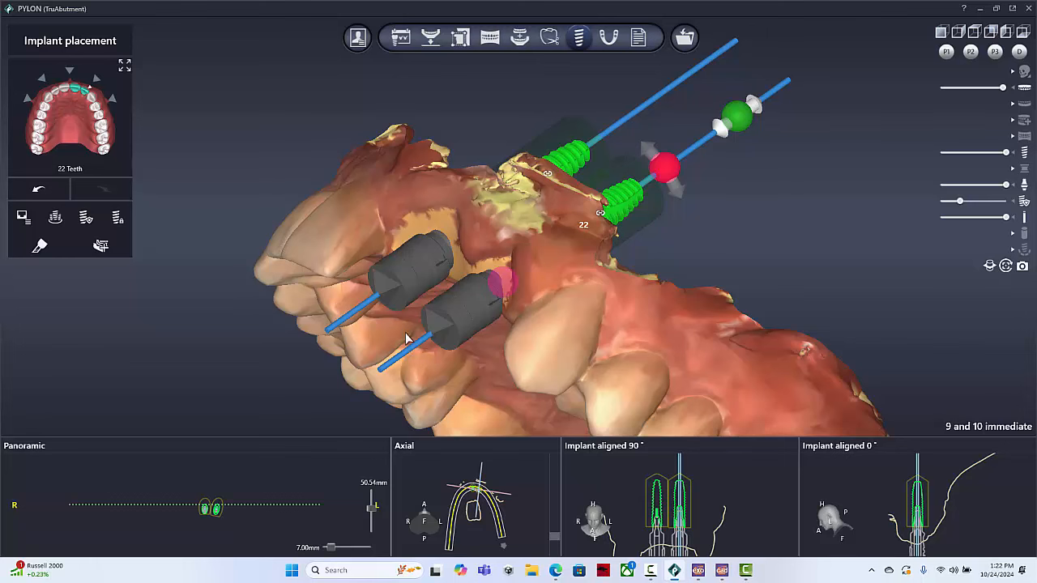
# - Assign the TruAbutment URIS Scan Body UNSB45105H as the abutment of implant 22
pyautogui.click(22, 219)
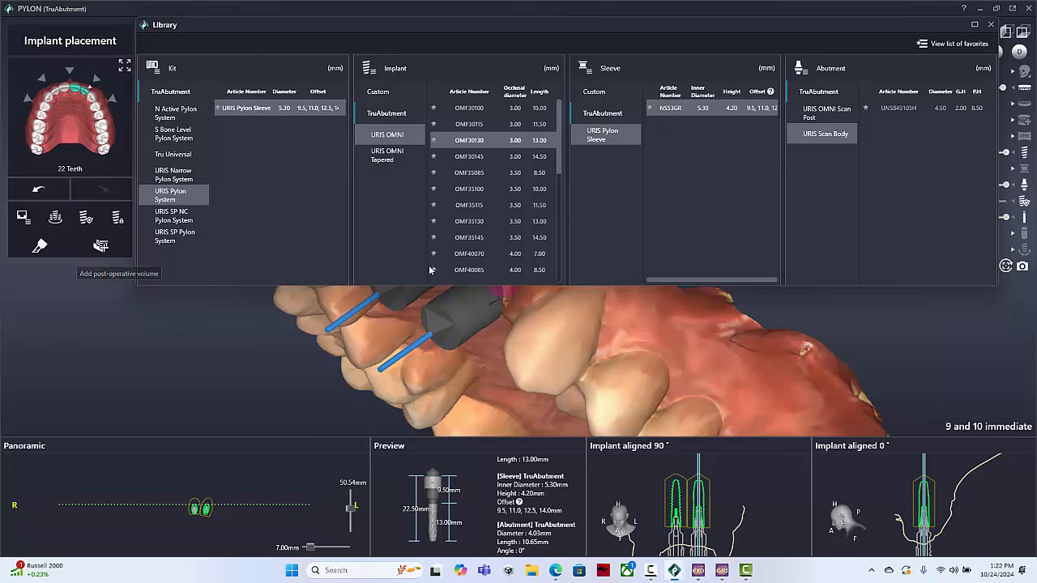
pyautogui.click(823, 119)
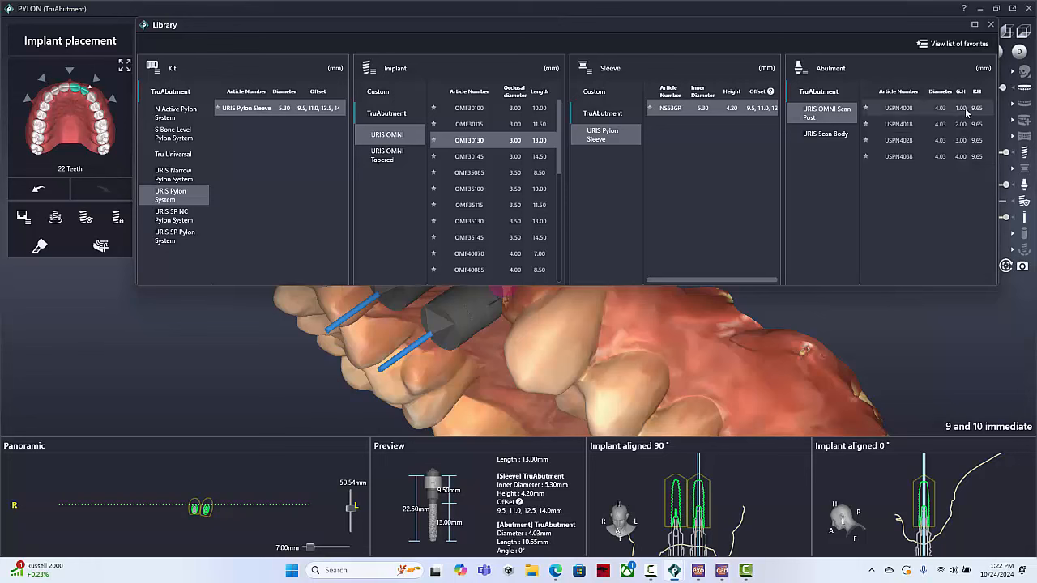
pyautogui.click(823, 135)
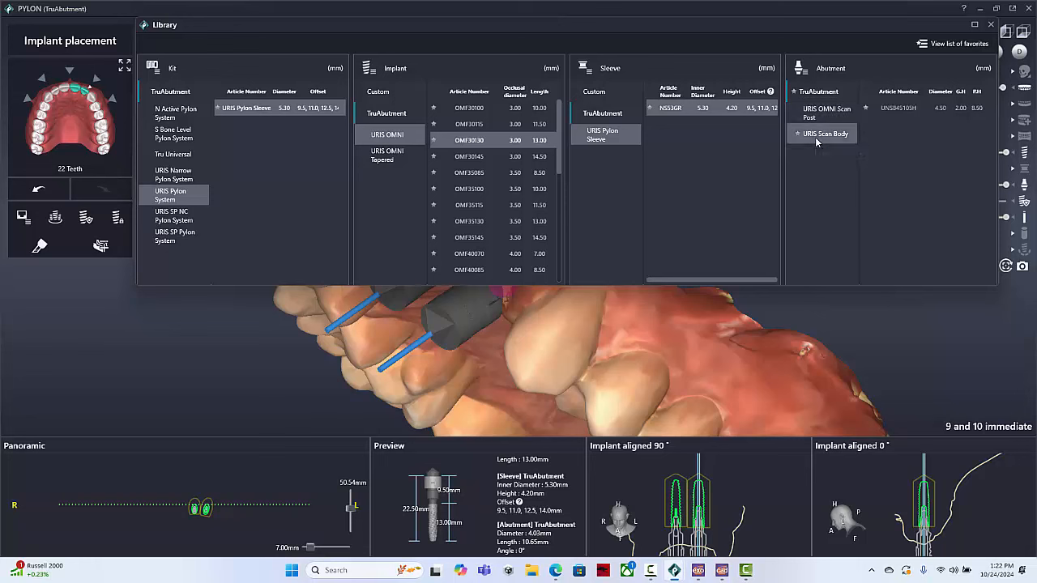
pyautogui.click(918, 108)
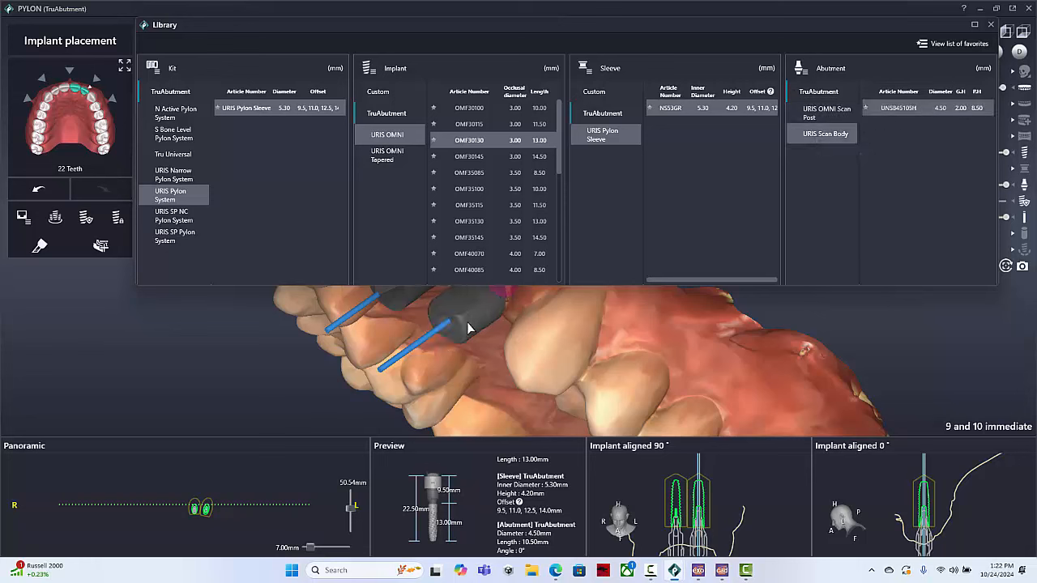
pyautogui.click(990, 26)
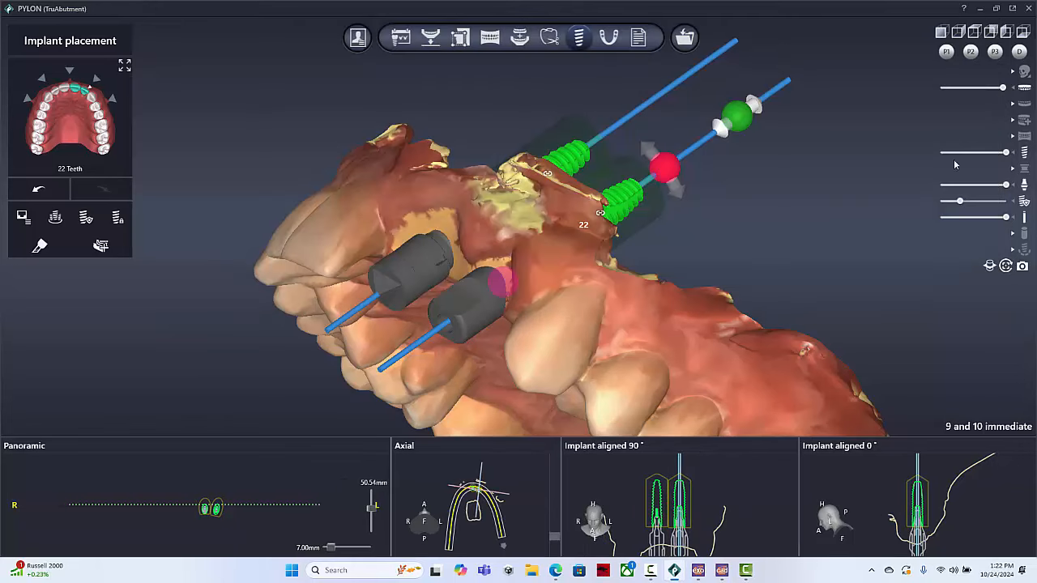
# - Assign the same URIS Scan Body, UNSB45105H, as the abutment of implant 21
pyautogui.click(563, 171)
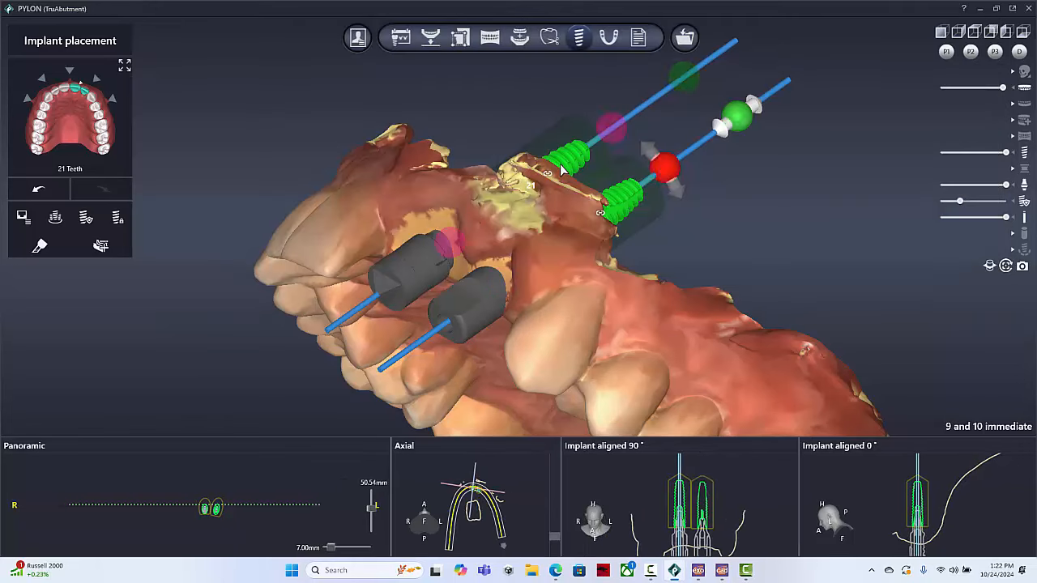
pyautogui.click(23, 219)
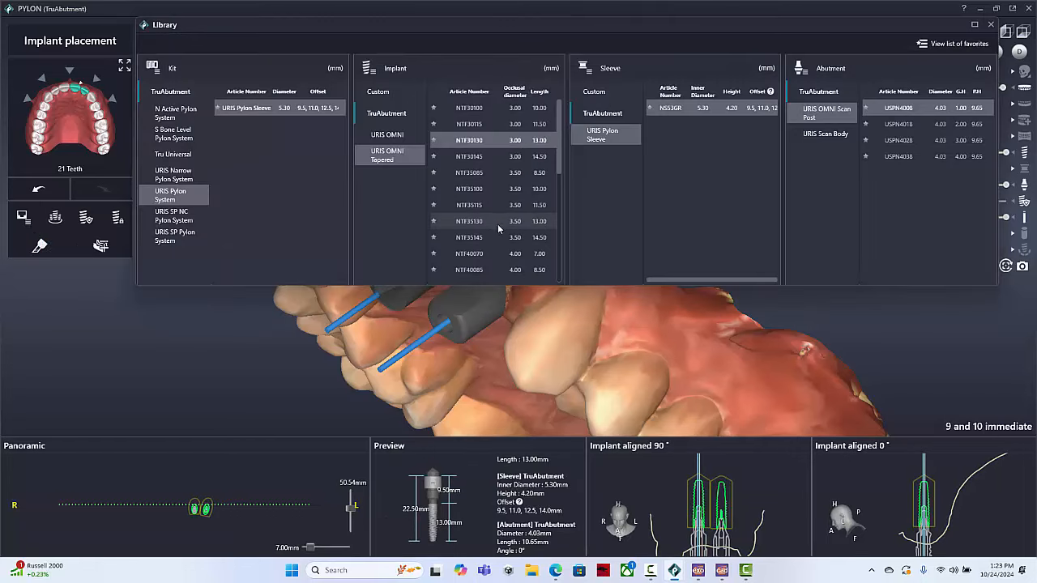
pyautogui.click(826, 135)
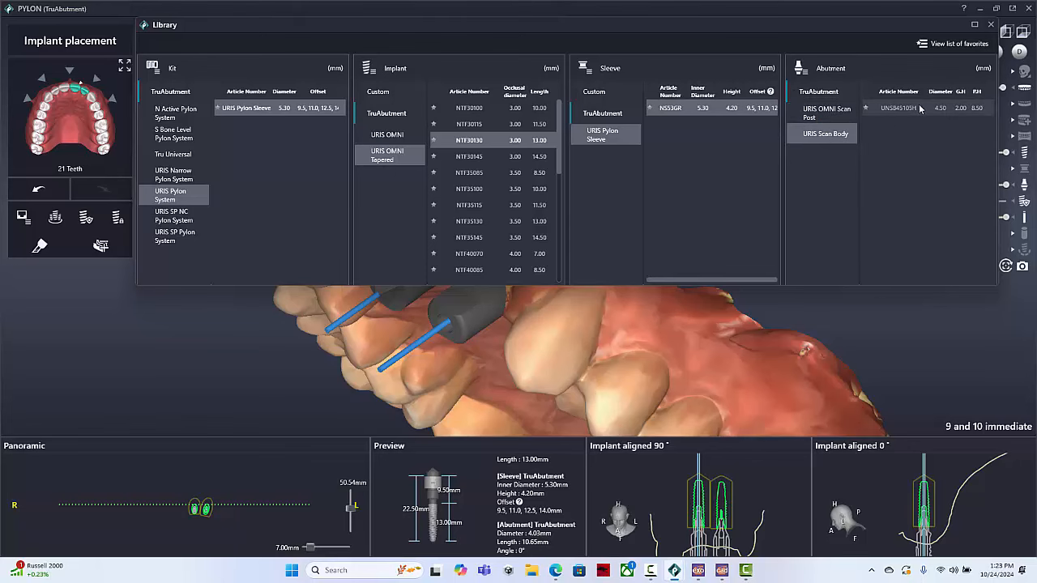
pyautogui.click(990, 24)
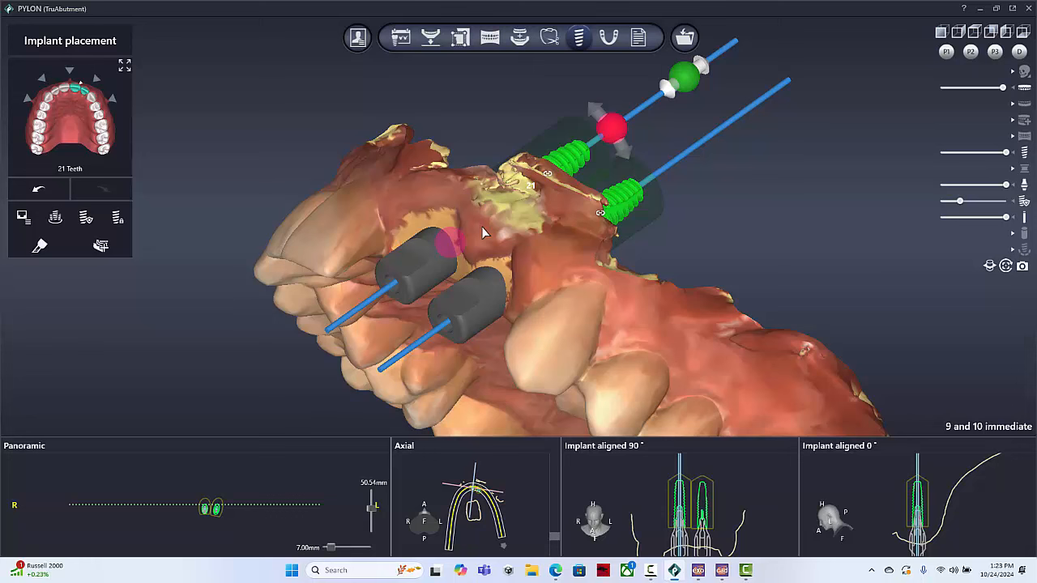
# - Continue to guide generation despite the colliding sleeves, and show the upper jaw scan fully opaque from the occlusal side
pyautogui.click(609, 38)
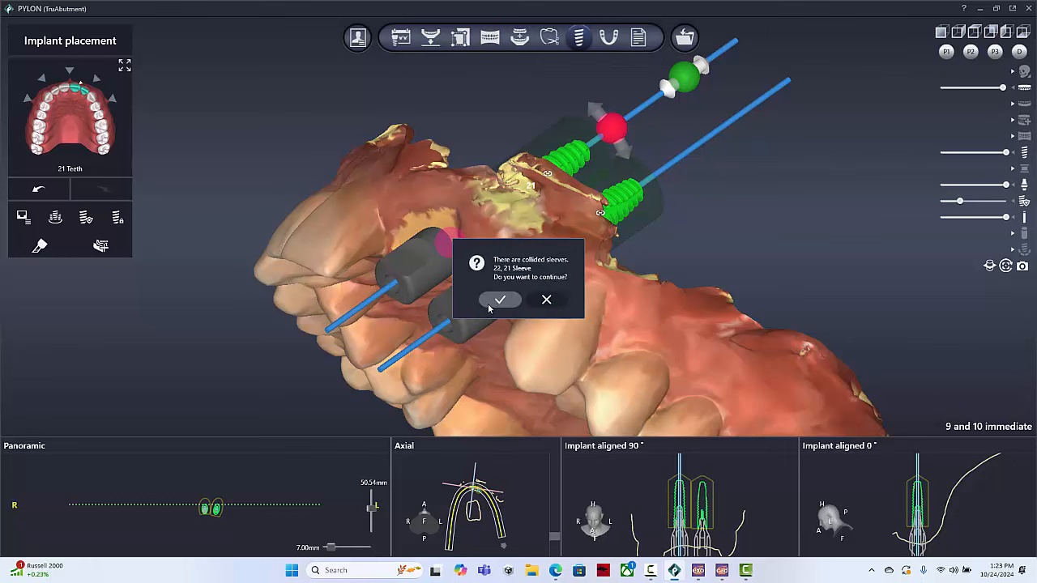
pyautogui.click(491, 304)
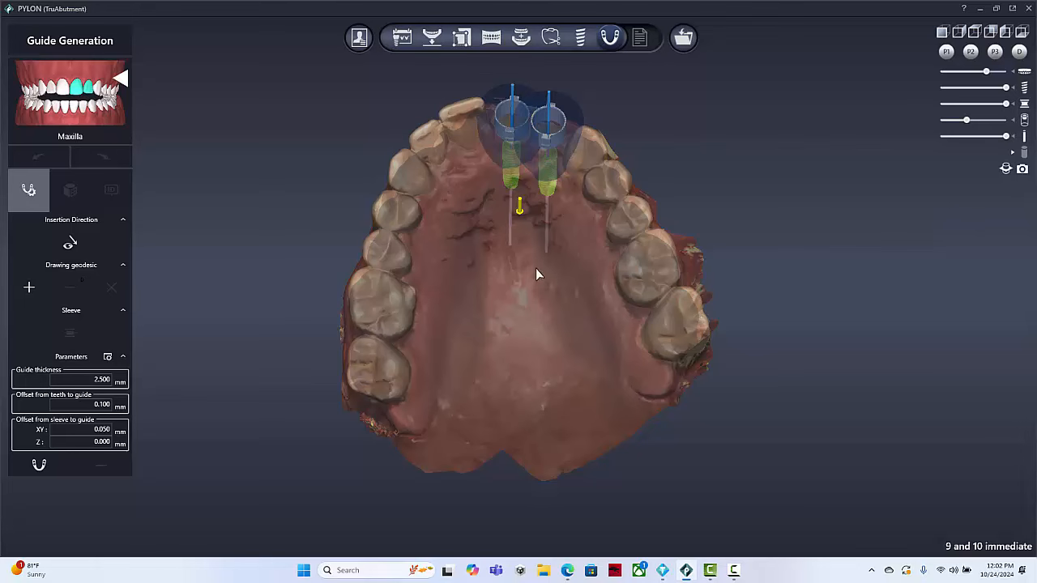
pyautogui.moveTo(531, 273); pyautogui.dragTo(530, 309, button='right')
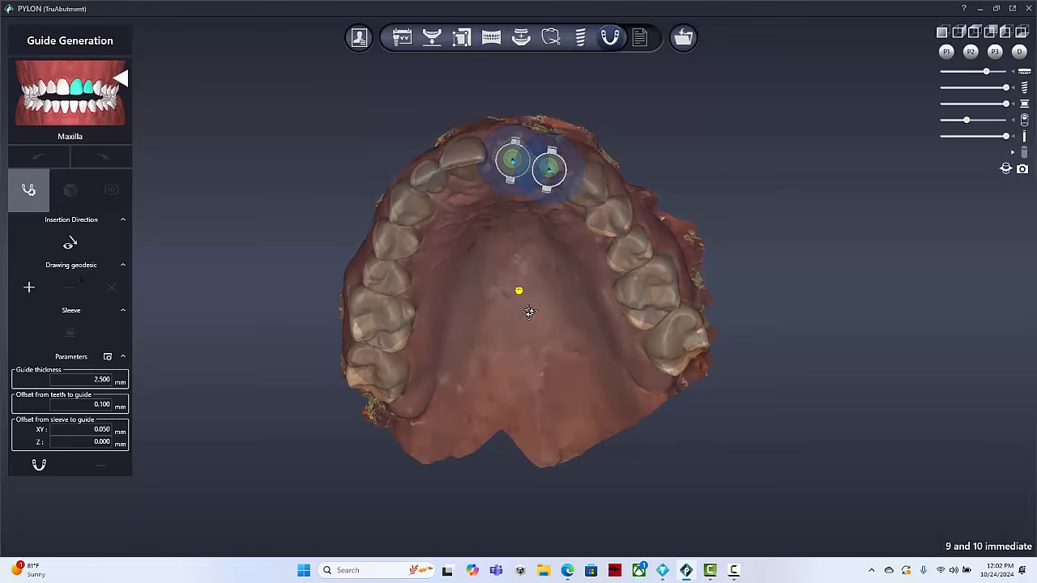
pyautogui.moveTo(988, 72); pyautogui.dragTo(1007, 71)
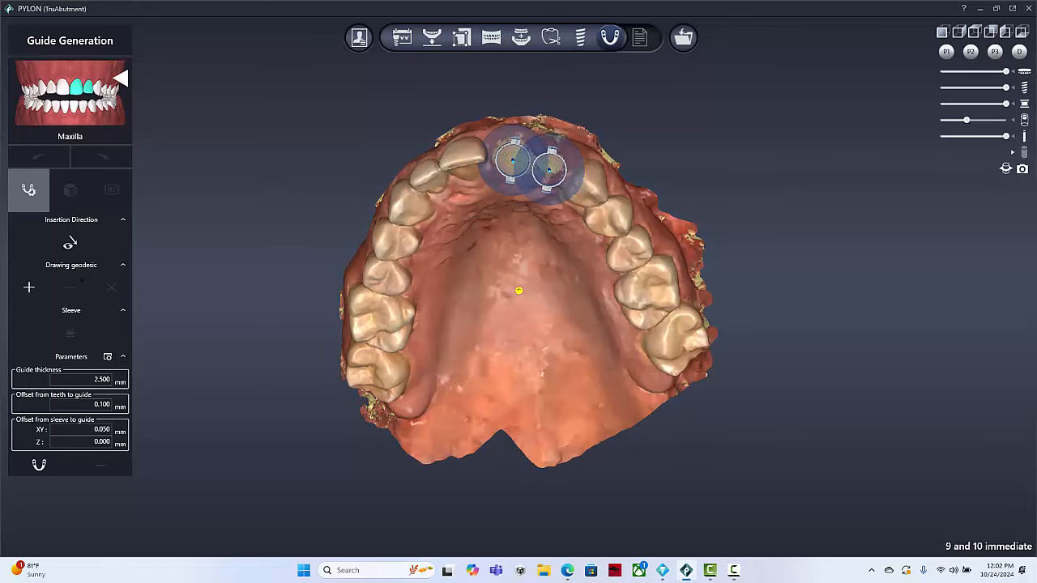
pyautogui.moveTo(632, 273); pyautogui.dragTo(627, 265, button='right')
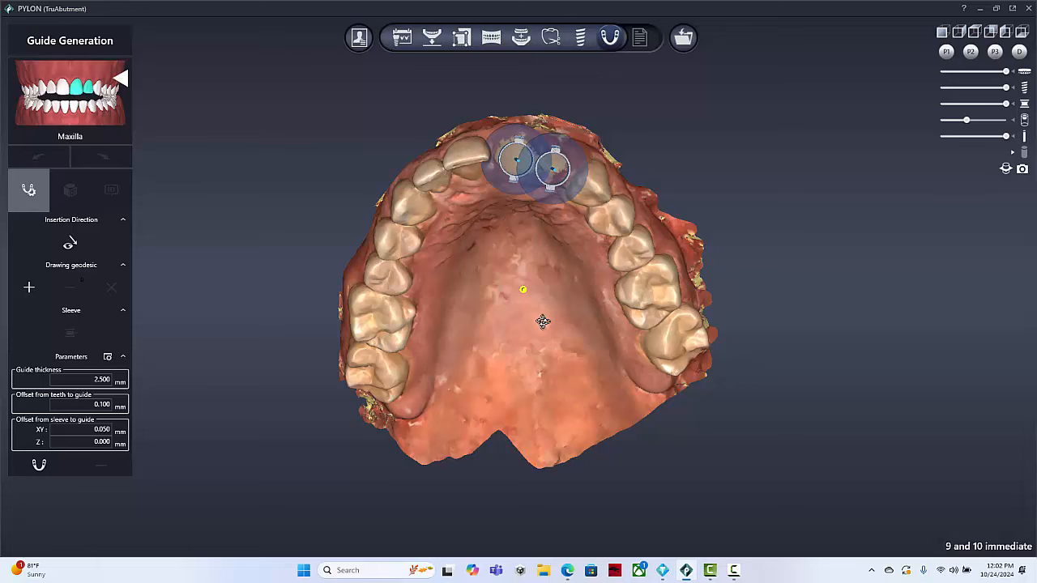
pyautogui.moveTo(543, 320); pyautogui.dragTo(548, 324, button='right')
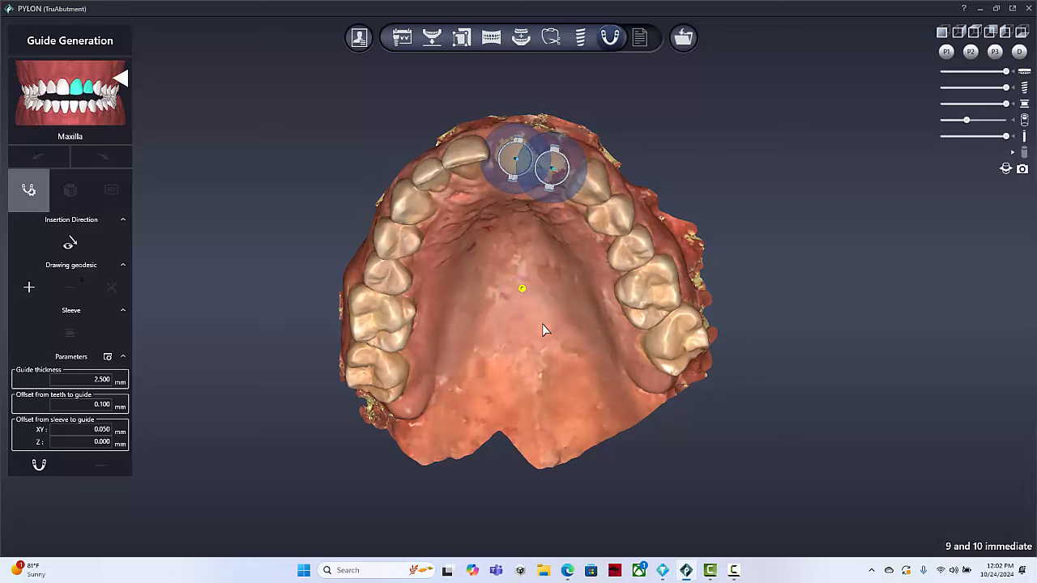
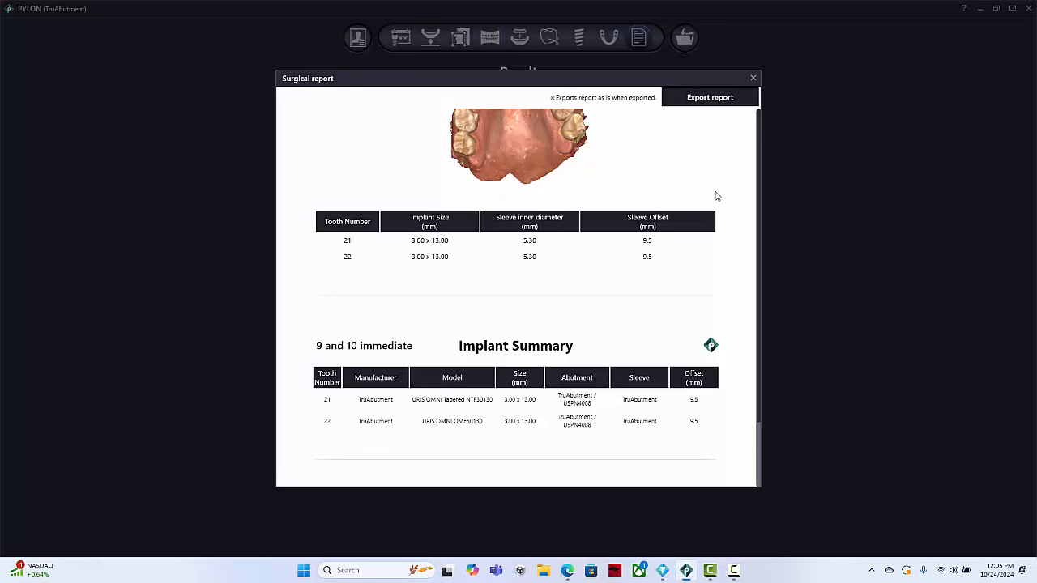
# - Close the surgical report and export the upper surgical guide mesh to the Downloads folder
pyautogui.click(753, 80)
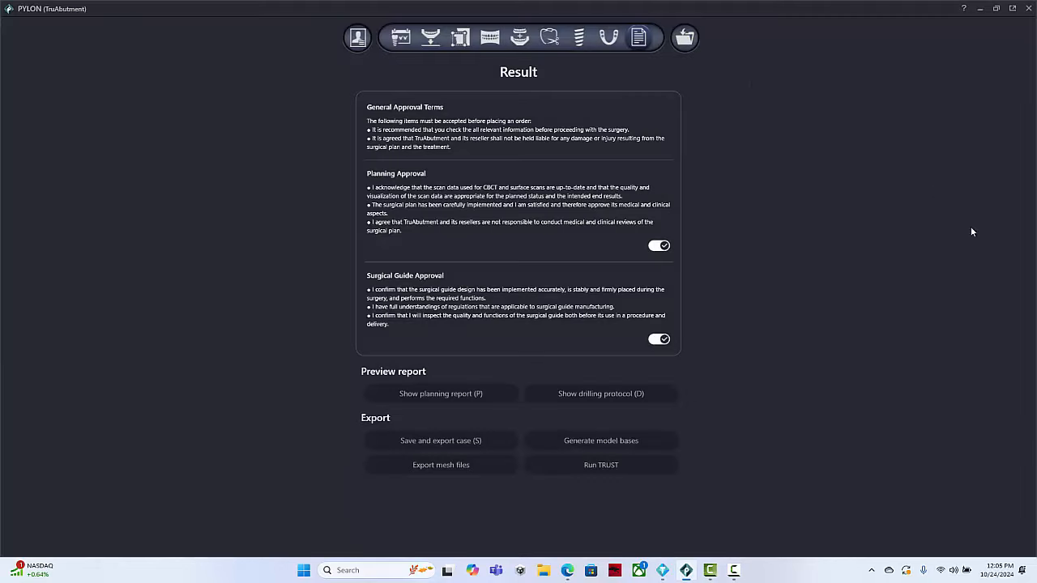
pyautogui.click(434, 467)
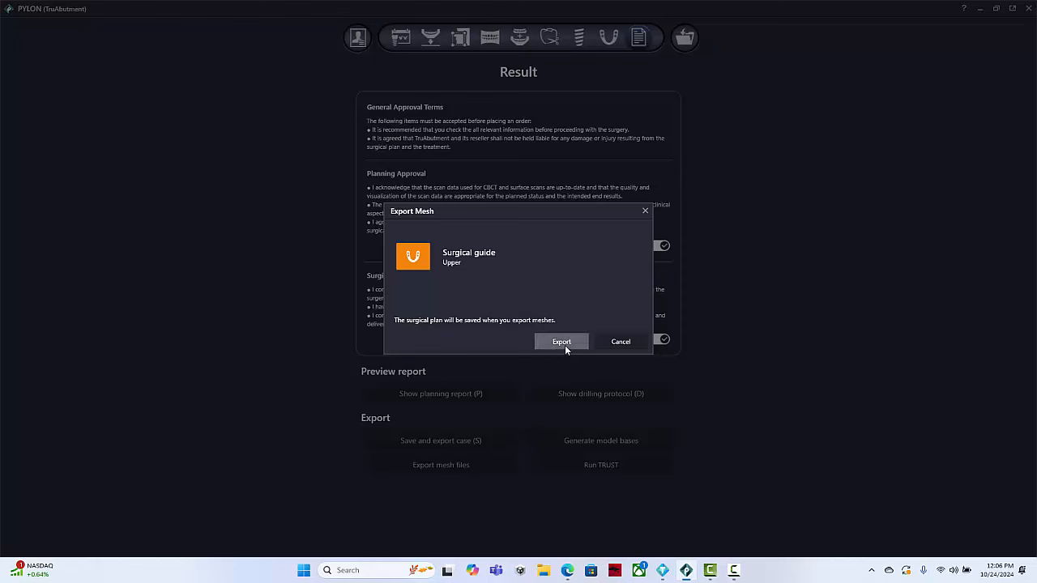
pyautogui.click(565, 345)
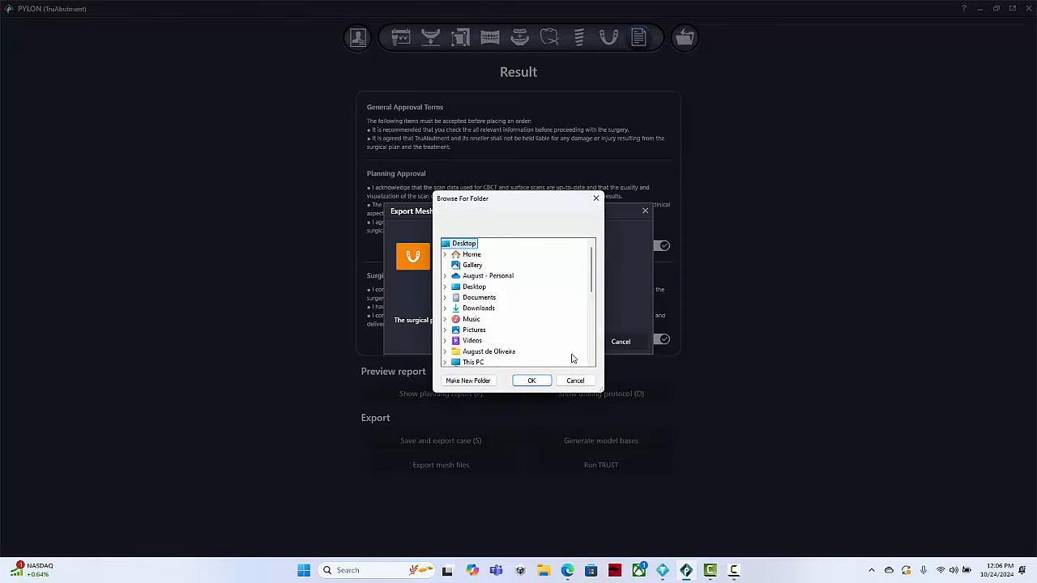
pyautogui.doubleClick(487, 312)
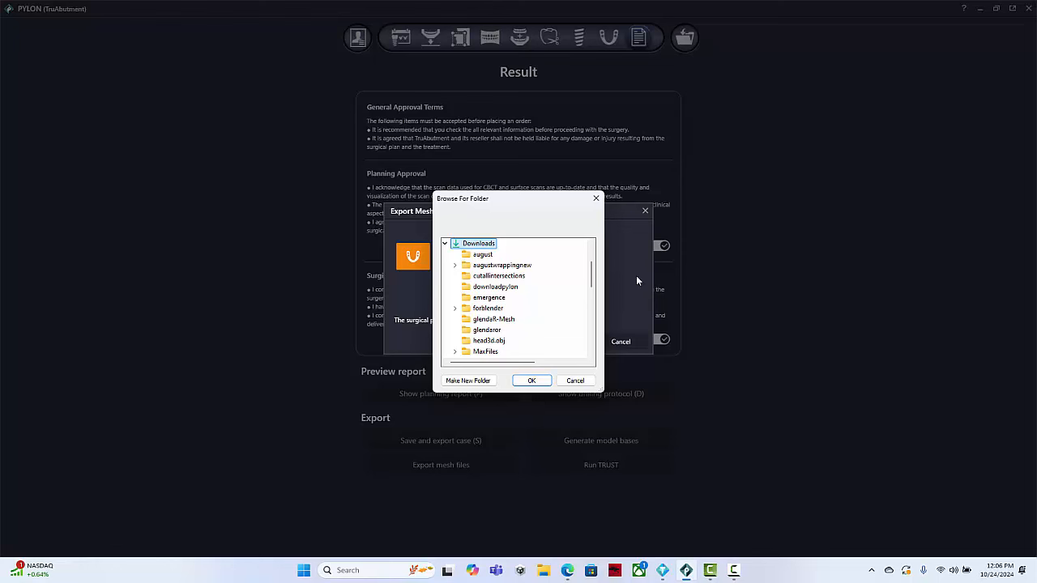
pyautogui.click(532, 381)
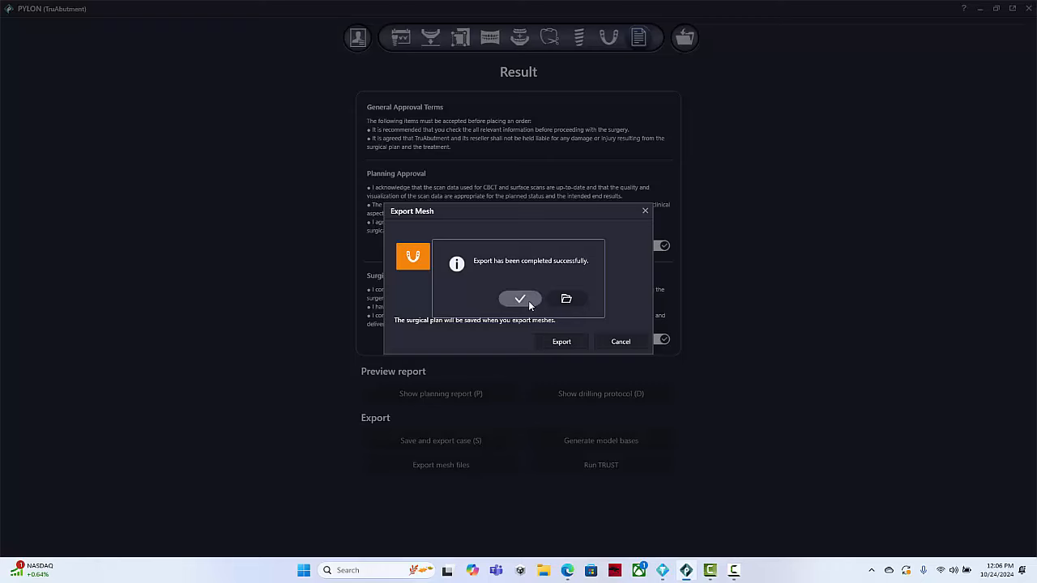
# - Acknowledge the completed mesh export and switch to the exocad view application
pyautogui.click(528, 301)
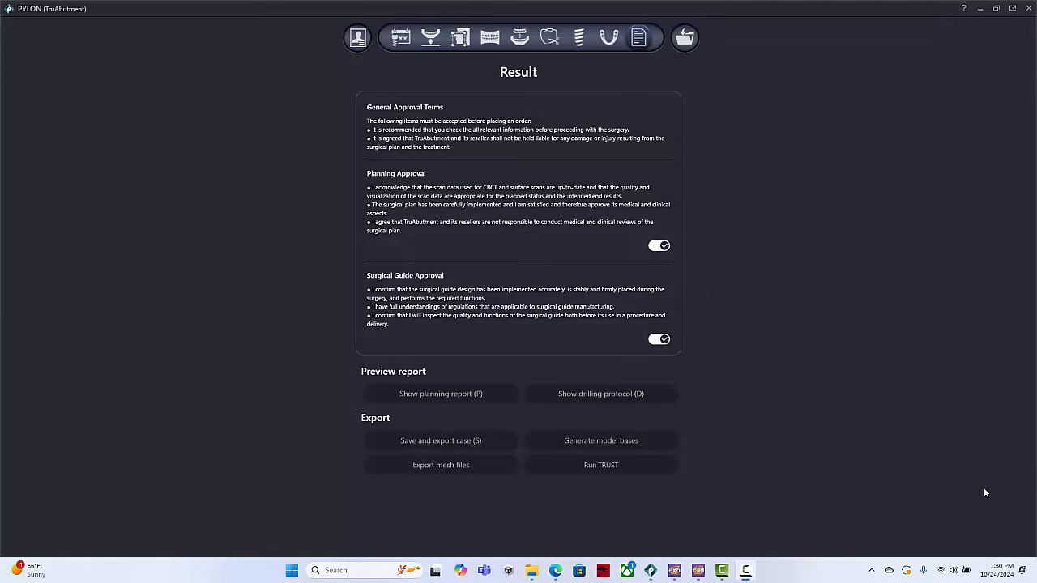
pyautogui.click(343, 570)
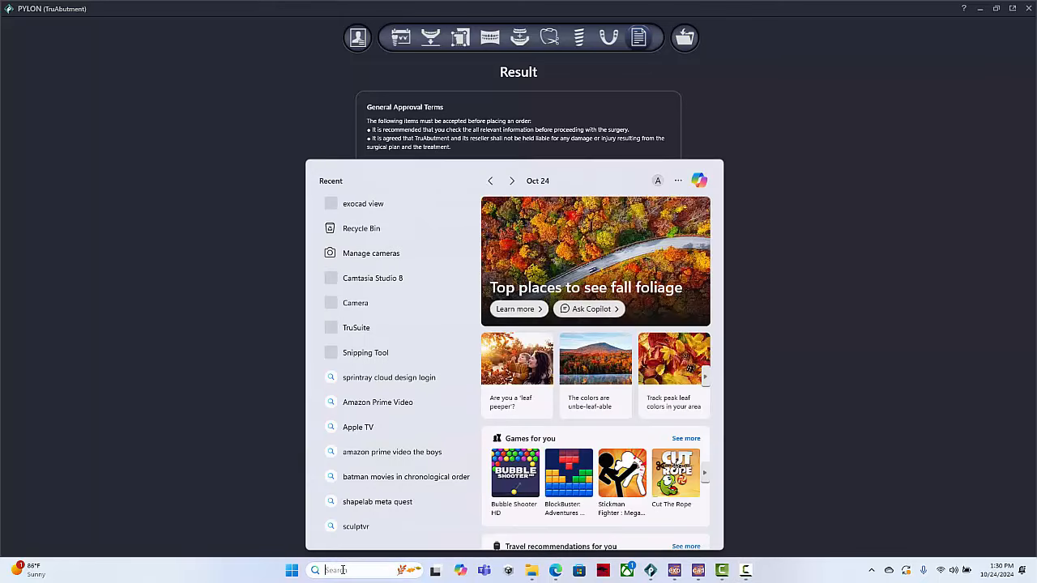
pyautogui.click(365, 204)
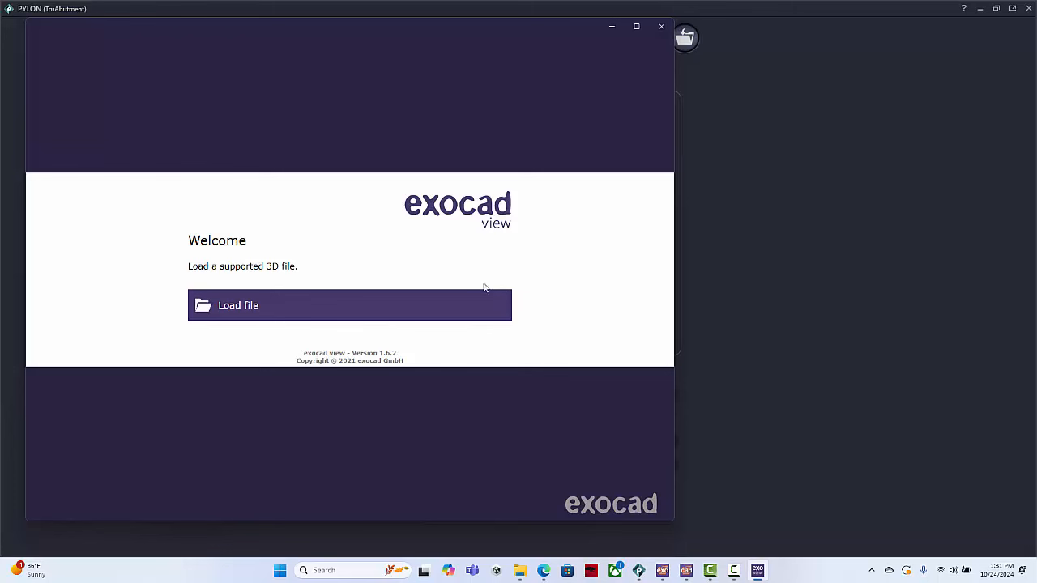
# - Load the Upper_SURGICALGUIDE mesh from the 9 and 10 immediate-Mesh folder in Downloads and inspect its sleeve openings and inner surface
pyautogui.click(261, 308)
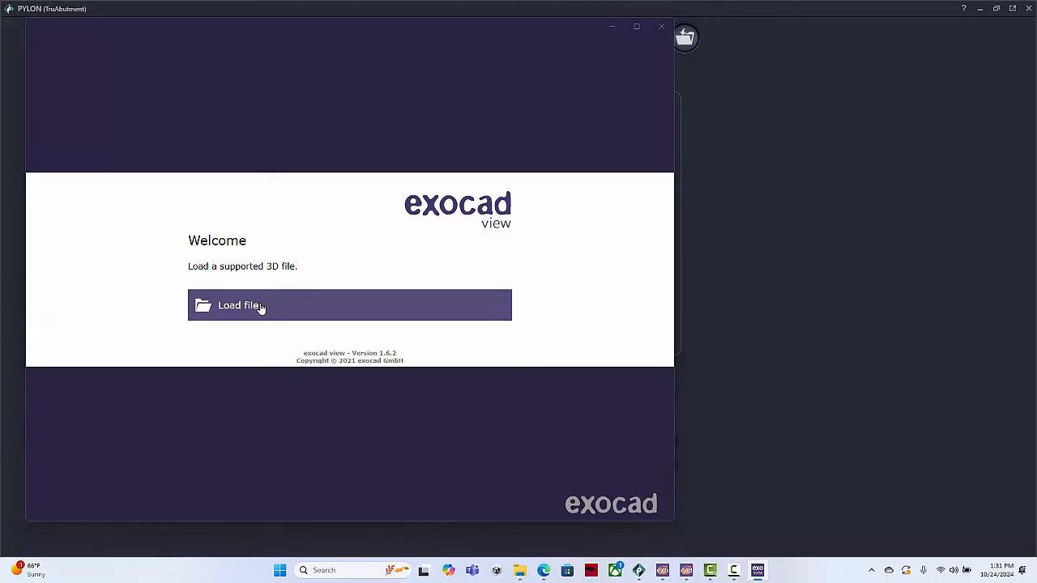
pyautogui.click(76, 143)
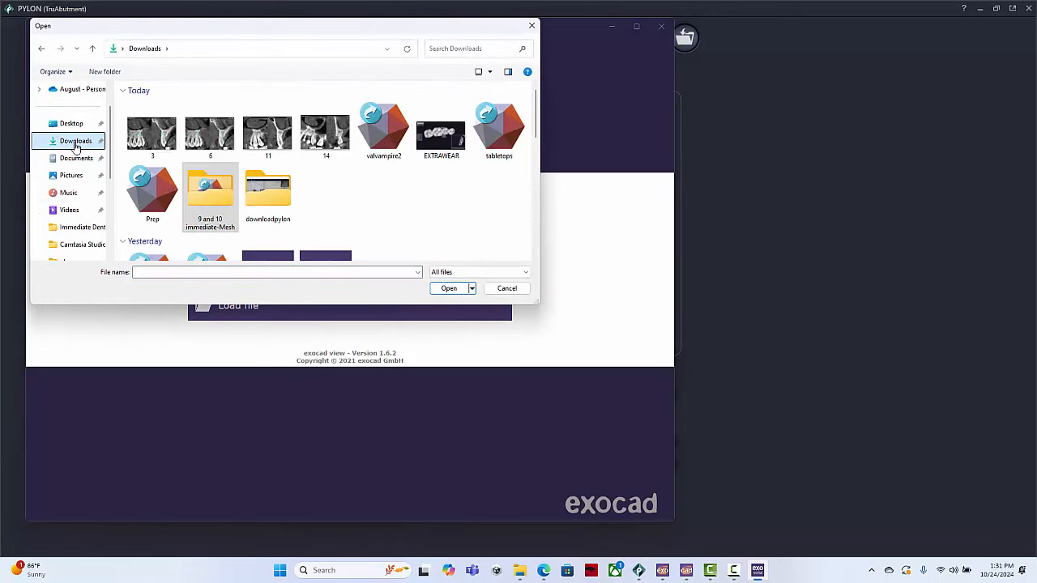
pyautogui.doubleClick(202, 202)
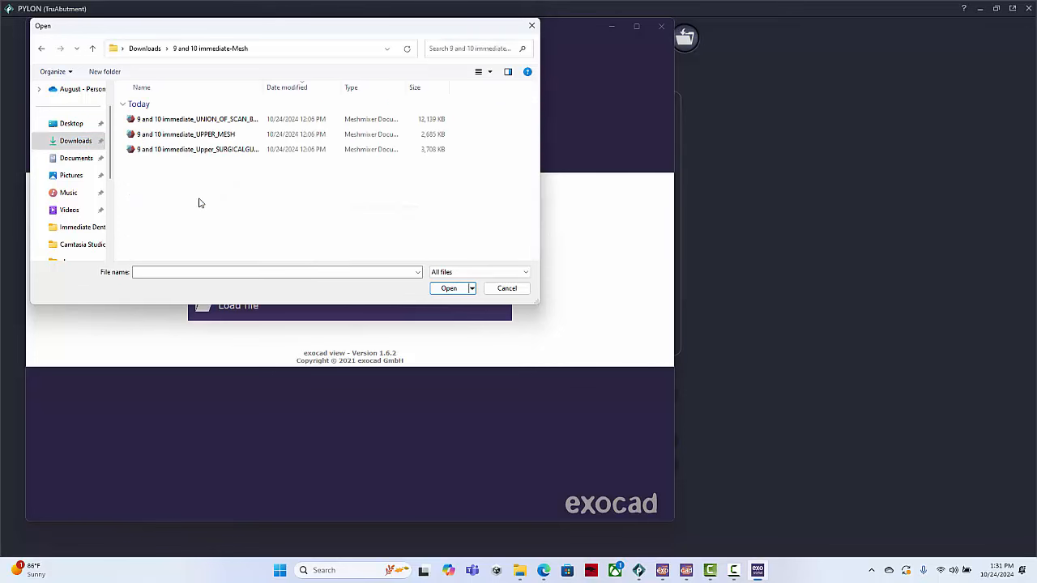
pyautogui.doubleClick(224, 152)
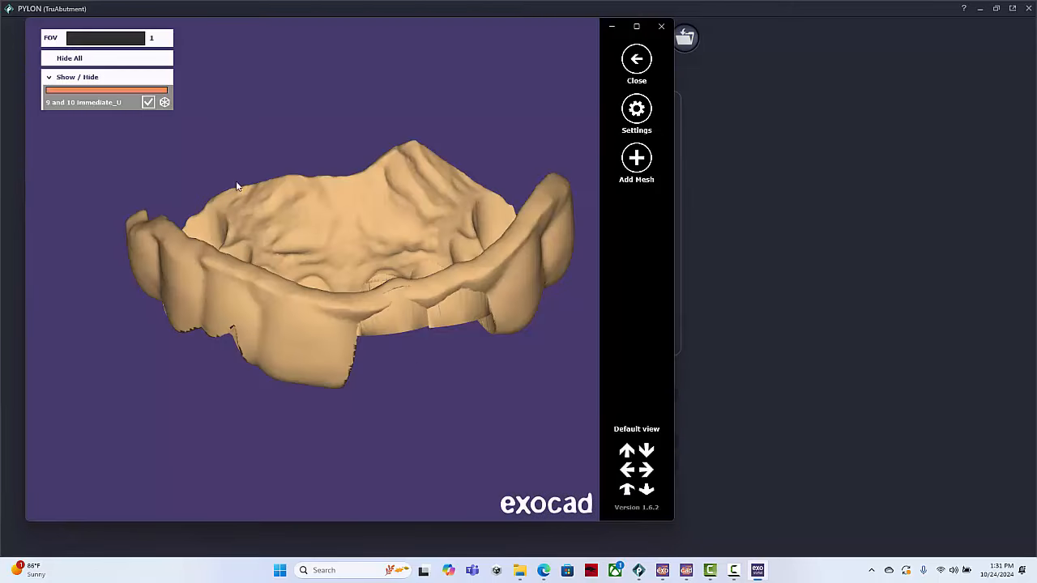
pyautogui.moveTo(237, 185); pyautogui.dragTo(417, 231, button='right')
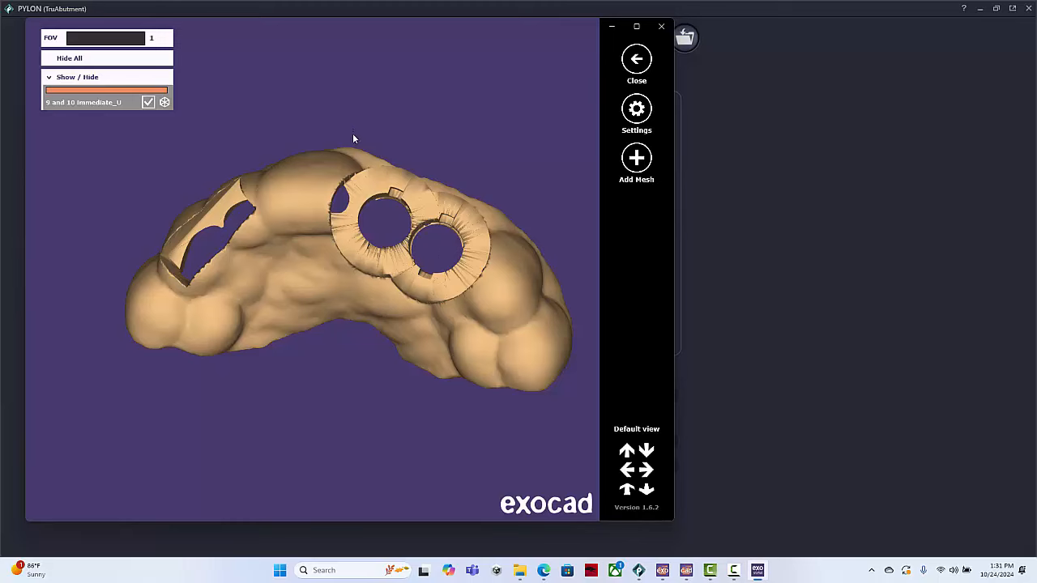
pyautogui.moveTo(354, 138); pyautogui.dragTo(295, 292, button='right')
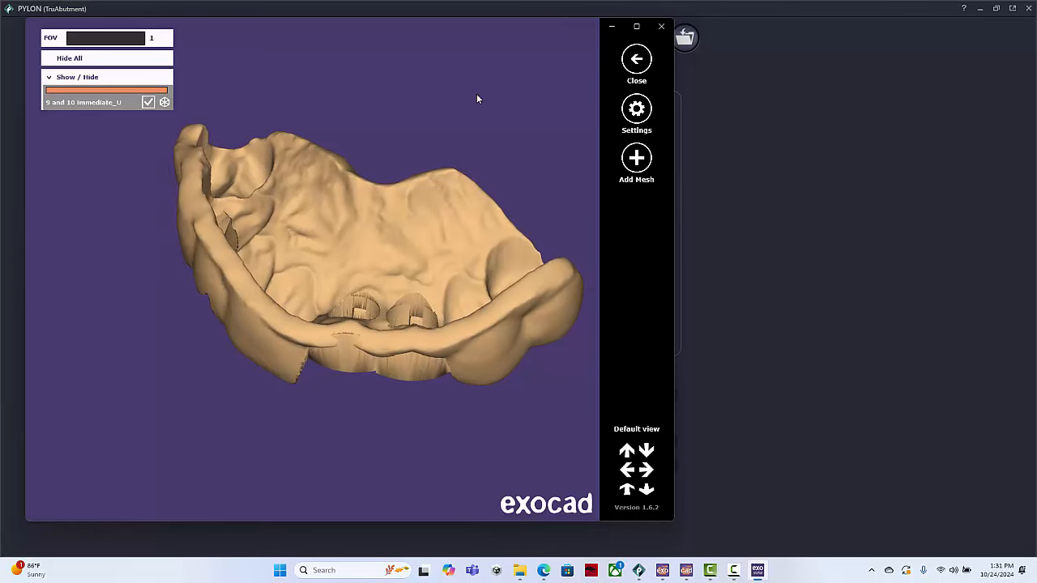
# - Add the UNION_OF_SCAN_BODY mesh from the 9 and 10 immediate-Mesh_1 folder in Downloads and view it with the guide from the occlusal side
pyautogui.click(636, 159)
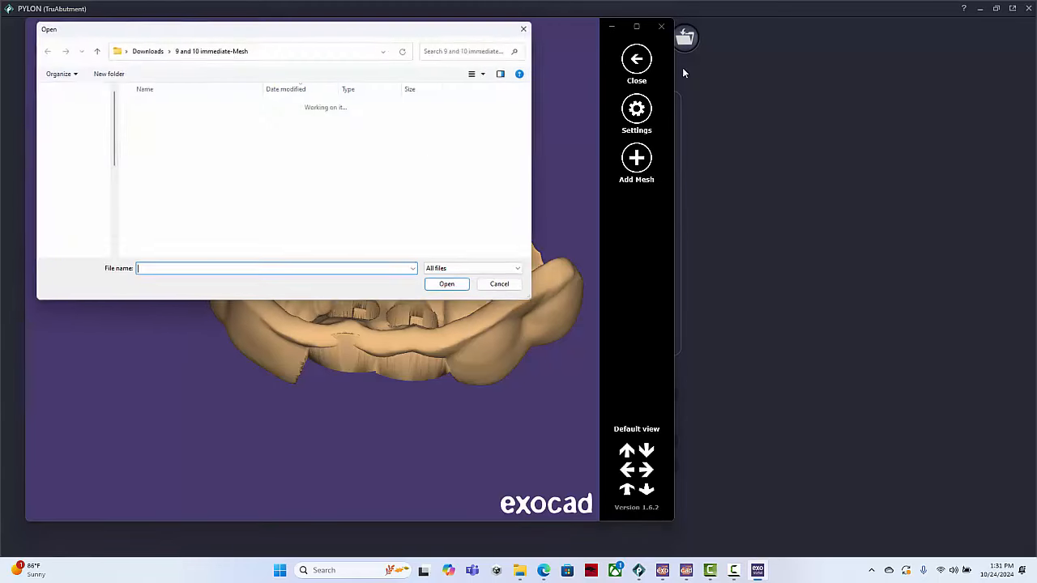
pyautogui.click(75, 141)
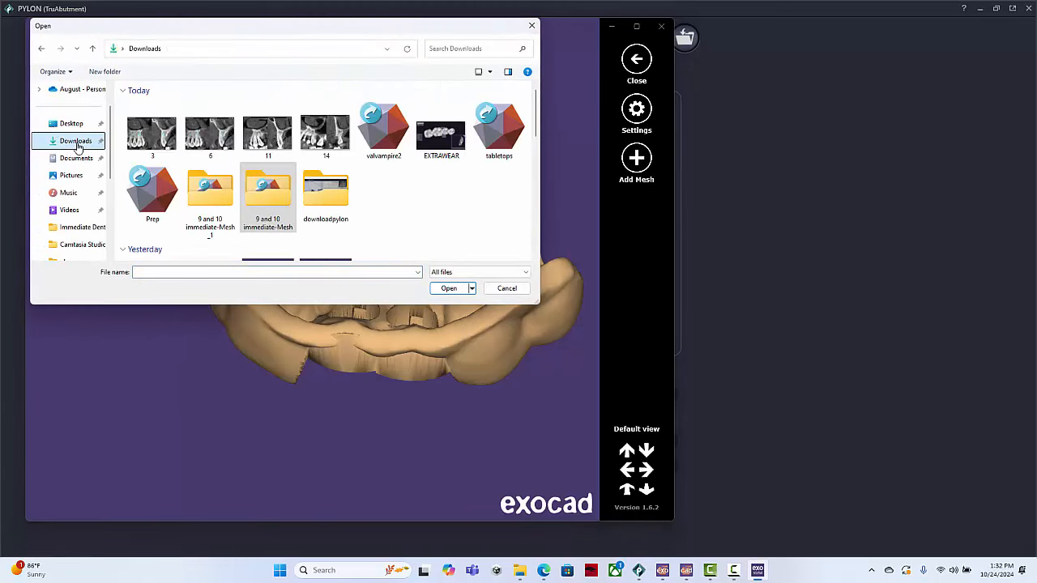
pyautogui.doubleClick(207, 201)
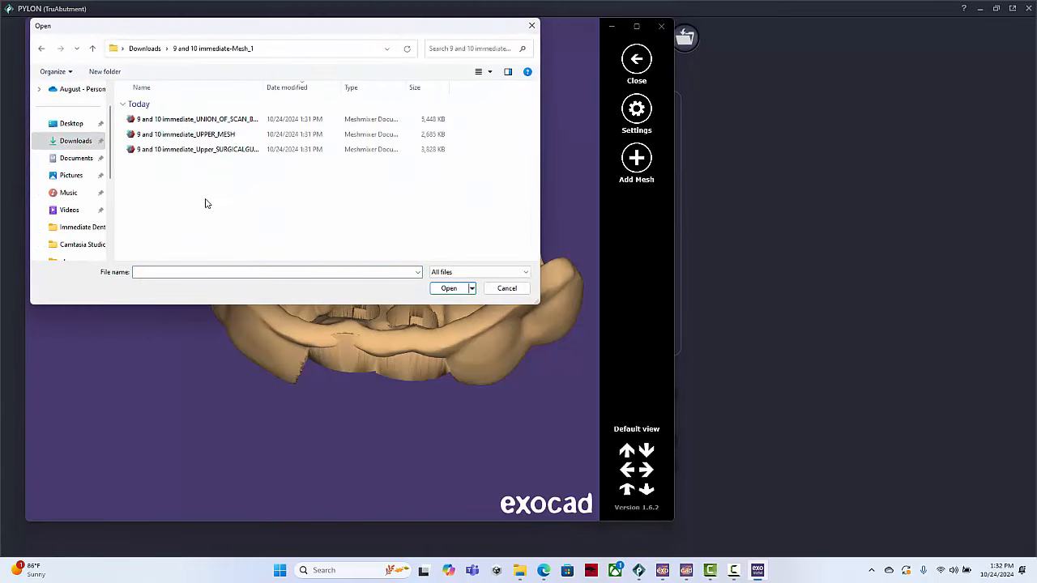
pyautogui.doubleClick(230, 120)
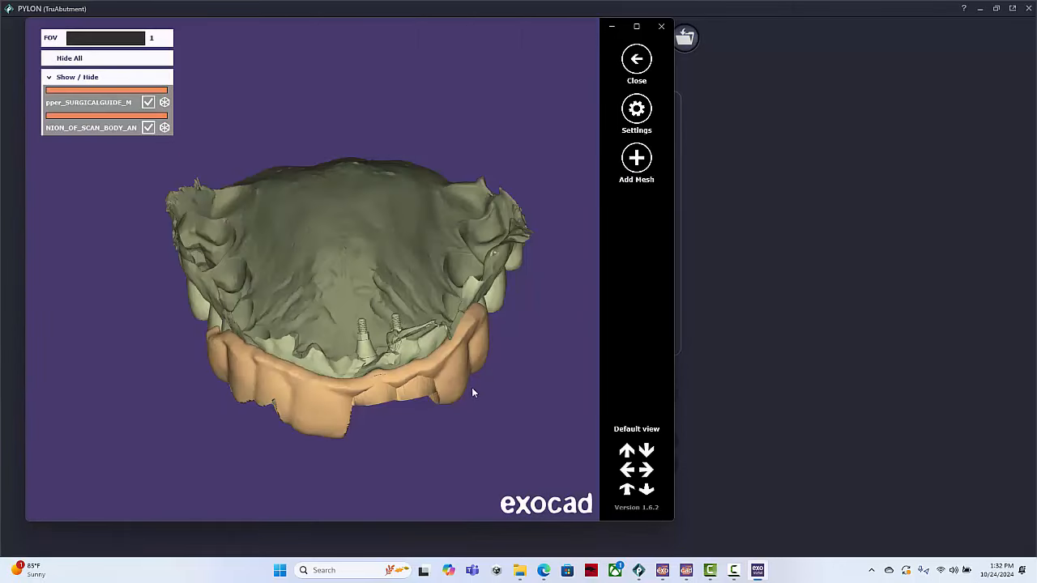
pyautogui.moveTo(473, 393); pyautogui.dragTo(130, 220, button='right')
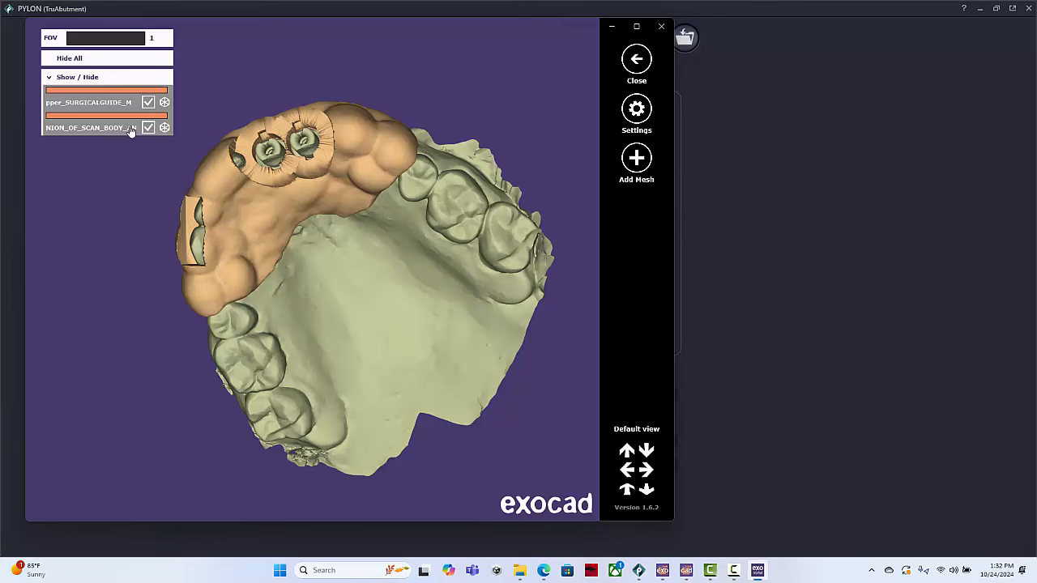
# - Hide the surgical guide mesh, maximize the viewer and examine the scan bodies on the upper model from the front
pyautogui.click(148, 102)
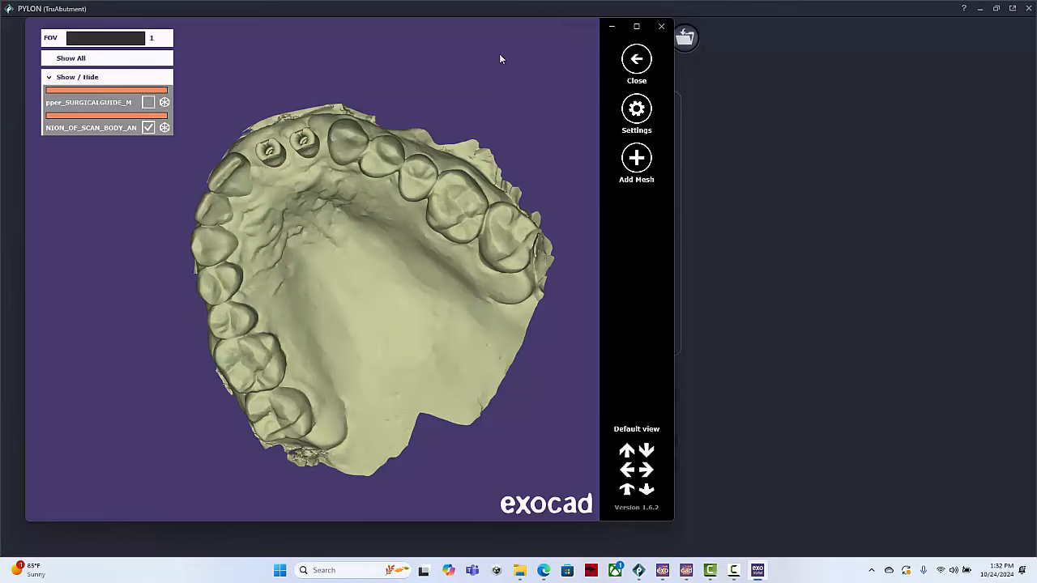
pyautogui.click(637, 29)
pyautogui.moveTo(601, 170); pyautogui.dragTo(635, 247, button='right')
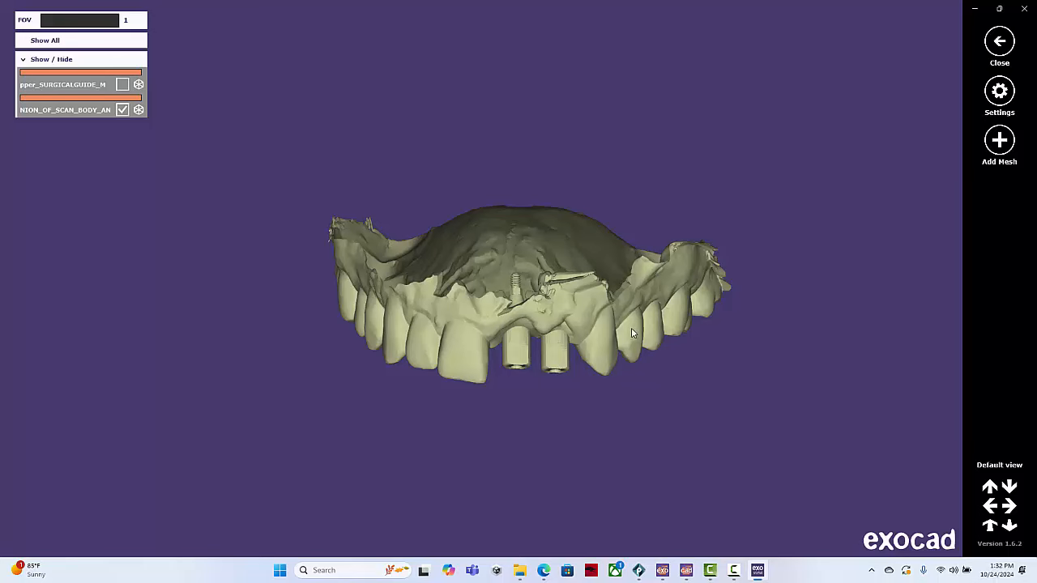
pyautogui.moveTo(632, 329); pyautogui.dragTo(612, 337, button='right')
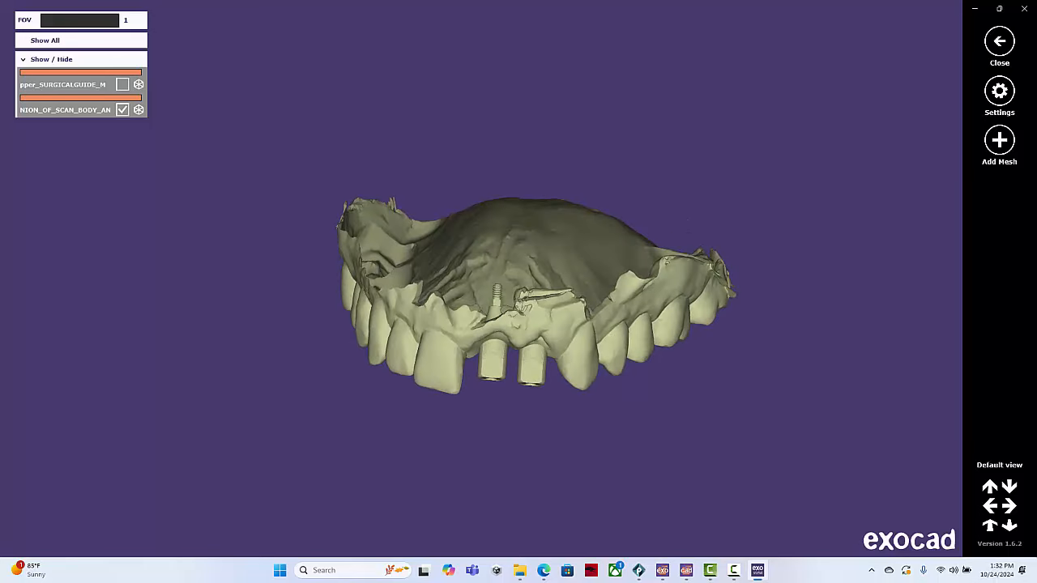
# - Add the other UNION_OF_SCAN_BODY mesh, from the 9 and 10 immediate-Mesh folder in Downloads
pyautogui.click(1000, 141)
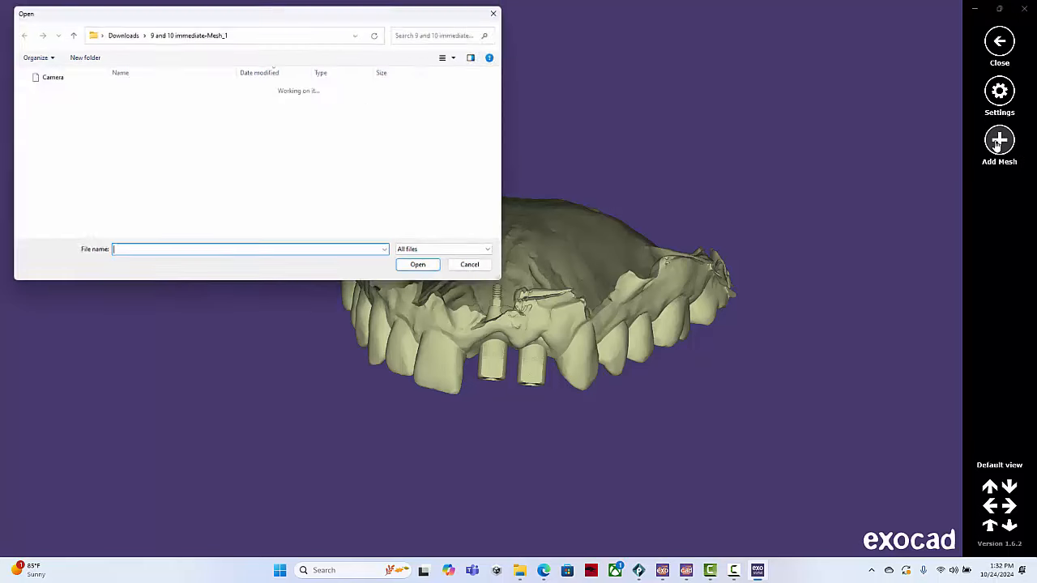
pyautogui.click(63, 124)
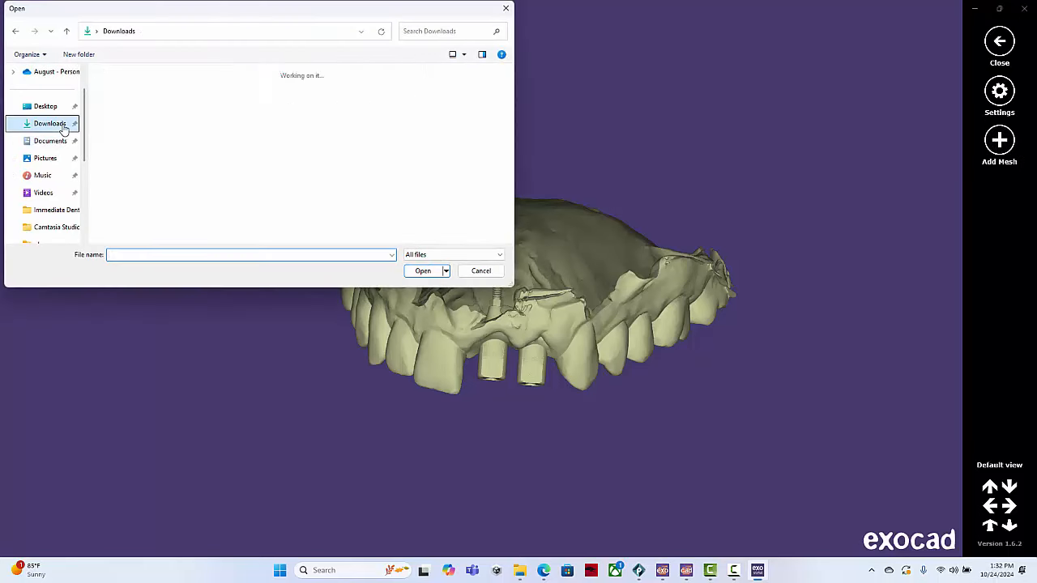
pyautogui.doubleClick(241, 166)
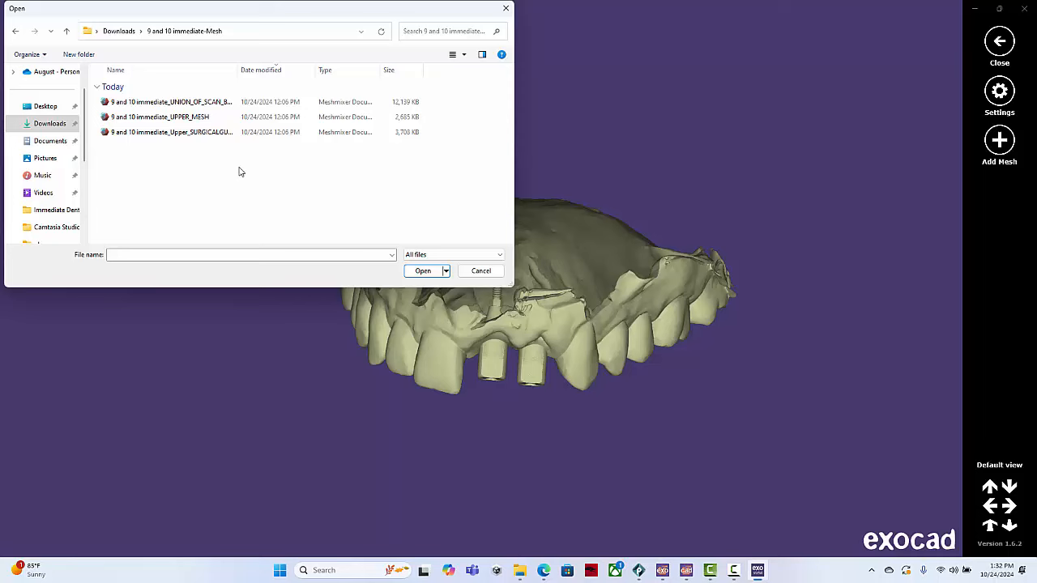
pyautogui.doubleClick(213, 100)
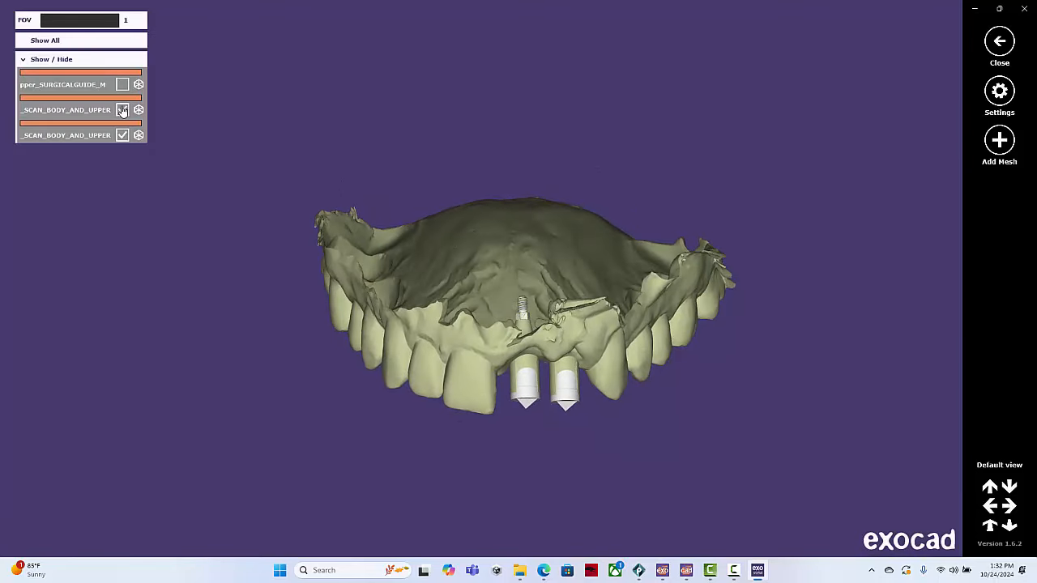
# - Compare the two scan body models by showing them one at a time, examining the shape of the scan bodies at both implant sites
pyautogui.click(123, 111)
pyautogui.moveTo(556, 344); pyautogui.dragTo(536, 453)
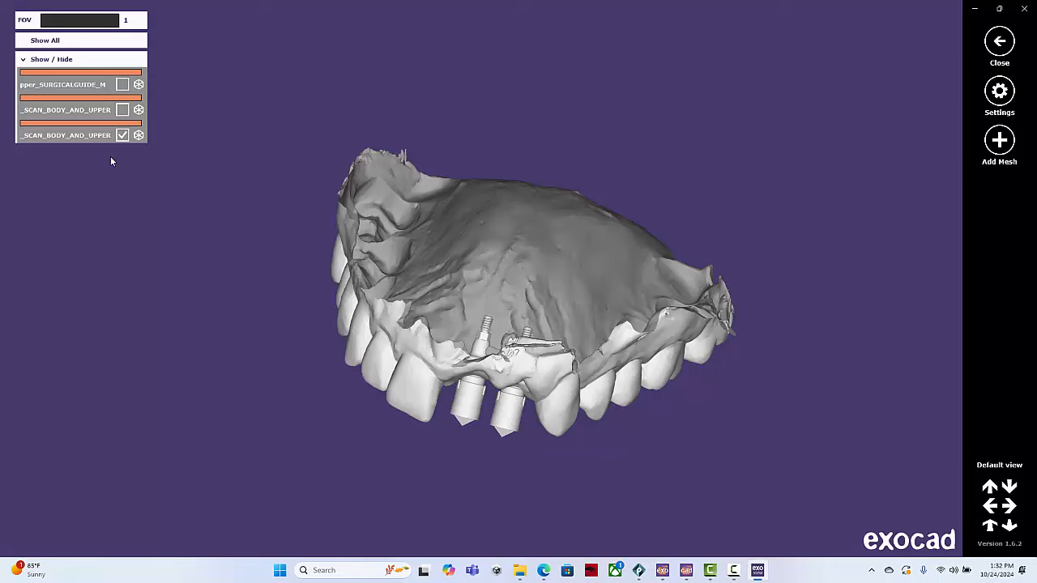
pyautogui.click(123, 135)
pyautogui.click(122, 110)
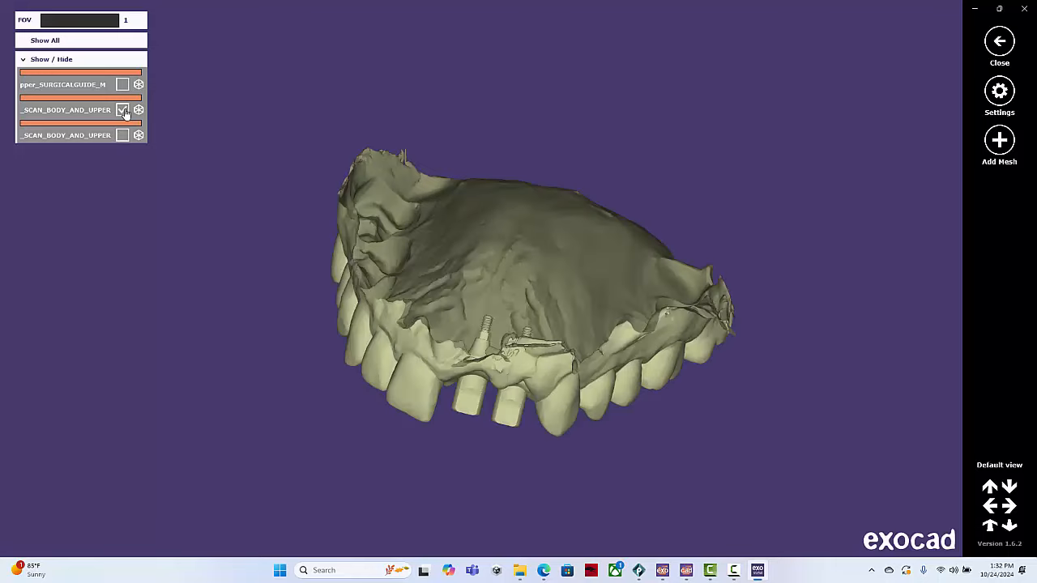
pyautogui.moveTo(553, 491)
pyautogui.mouseDown()
pyautogui.moveTo(547, 316)
pyautogui.moveTo(565, 484)
pyautogui.mouseUp()
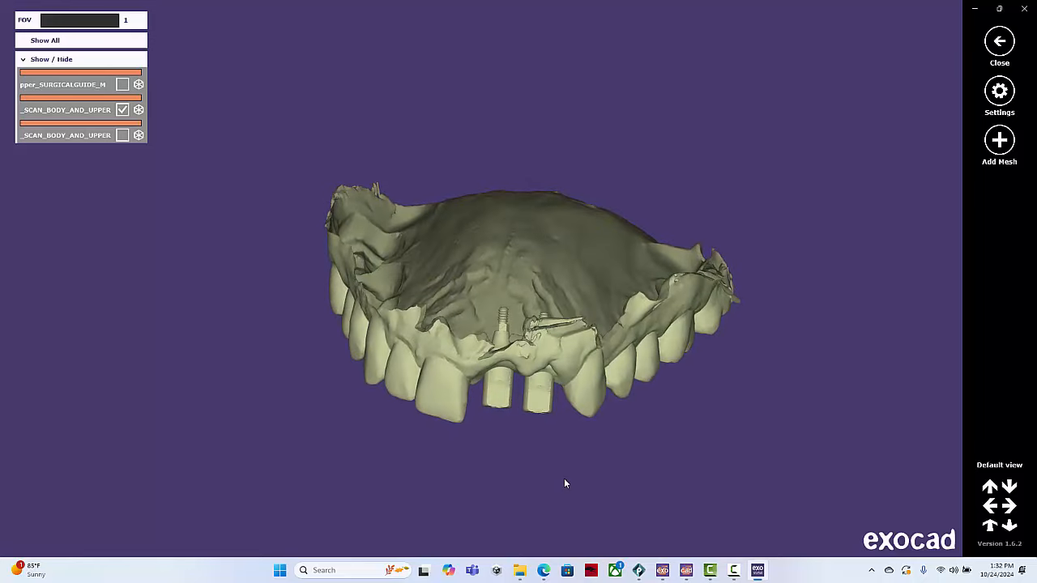
pyautogui.click(122, 111)
pyautogui.click(122, 135)
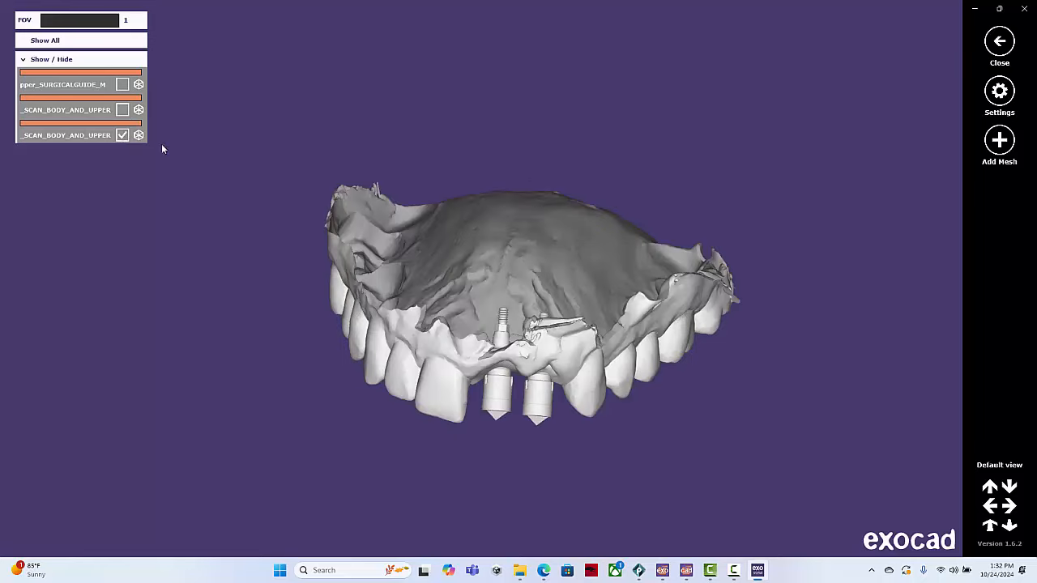
pyautogui.moveTo(498, 488); pyautogui.dragTo(494, 465, button='right')
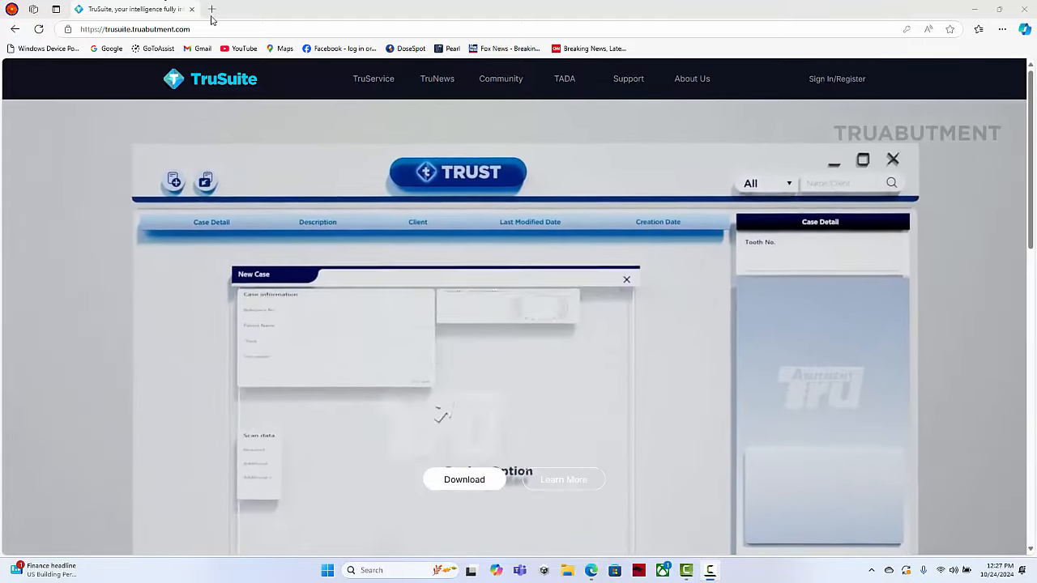
# - Open the SprintRay Cloud print setup page in a new browser tab
pyautogui.click(213, 11)
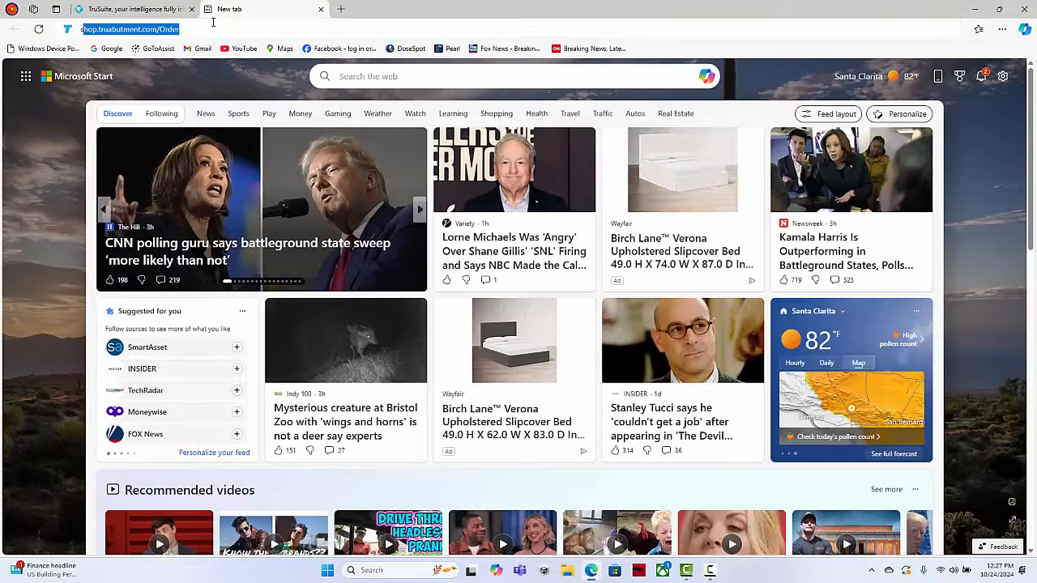
pyautogui.write('sprin')
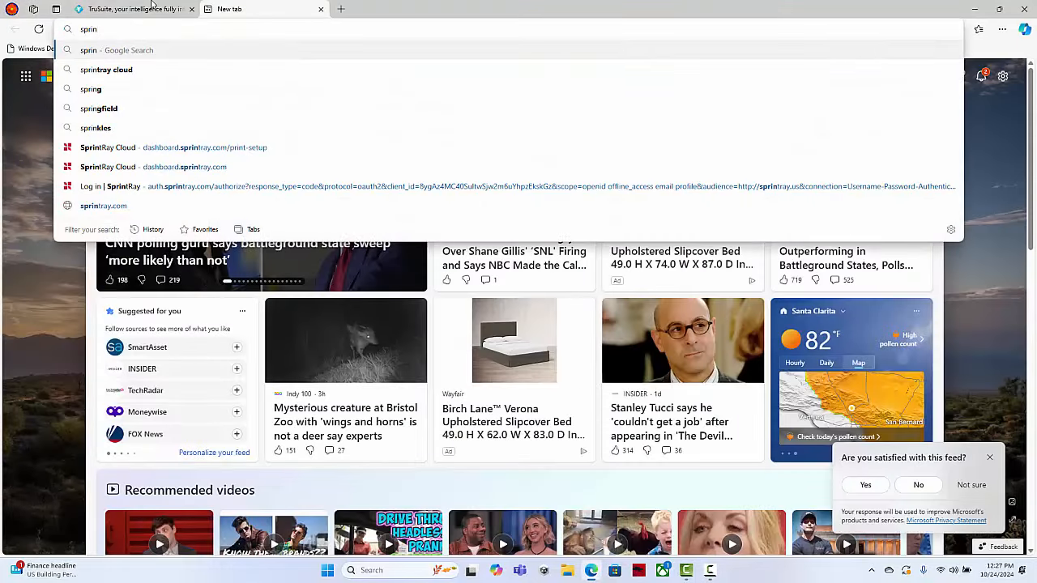
pyautogui.click(123, 149)
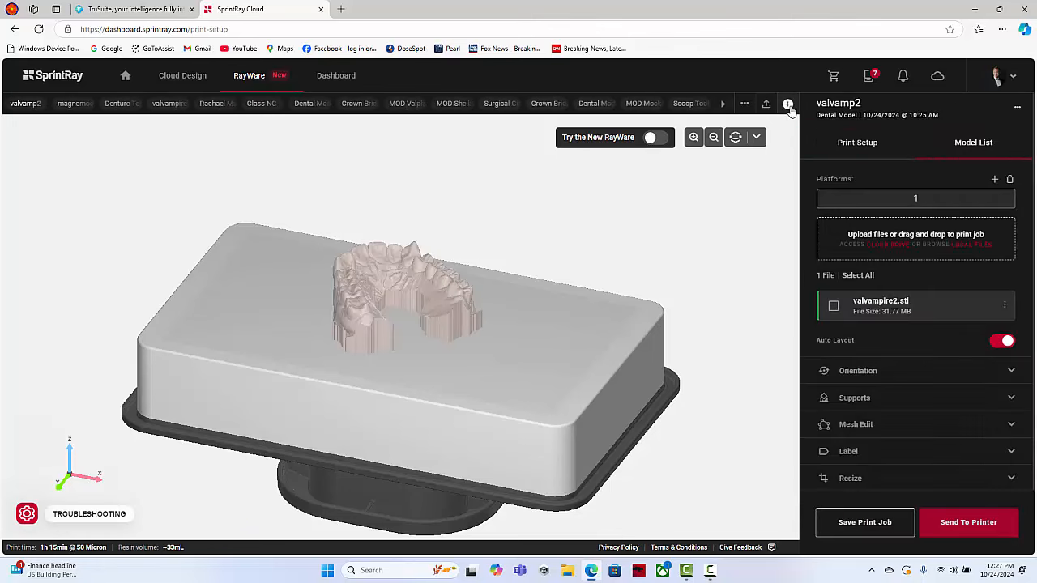
# - Create a new print job named Immediateguide with Surgical Guide as the job type
pyautogui.click(788, 105)
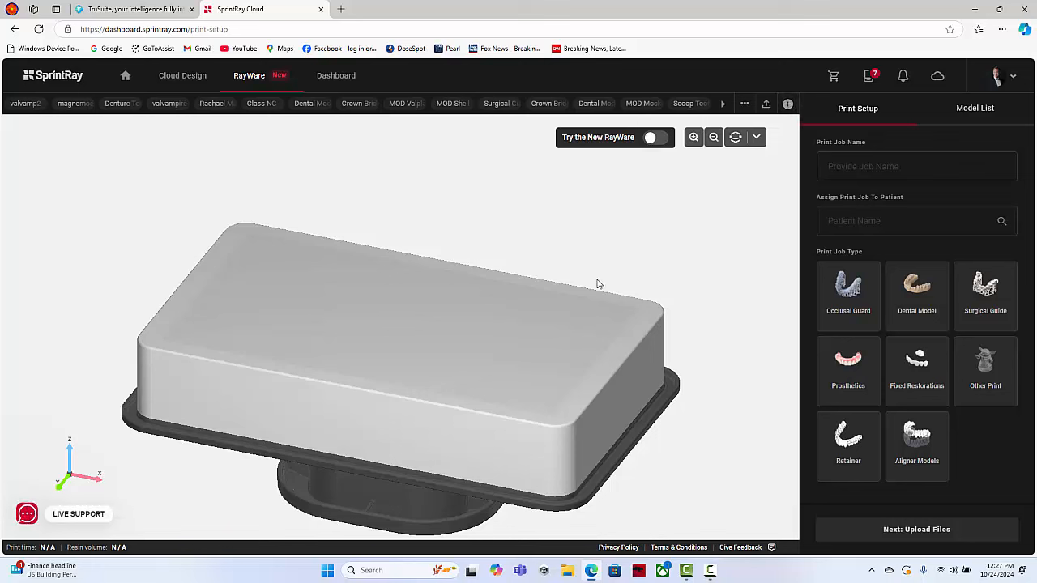
pyautogui.click(864, 166)
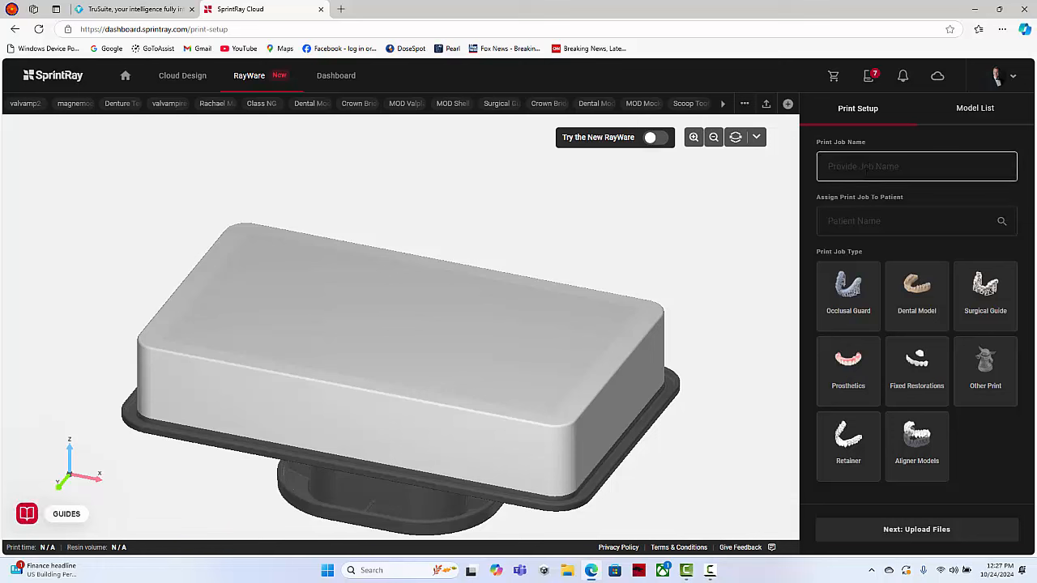
pyautogui.write('Immediateguide')
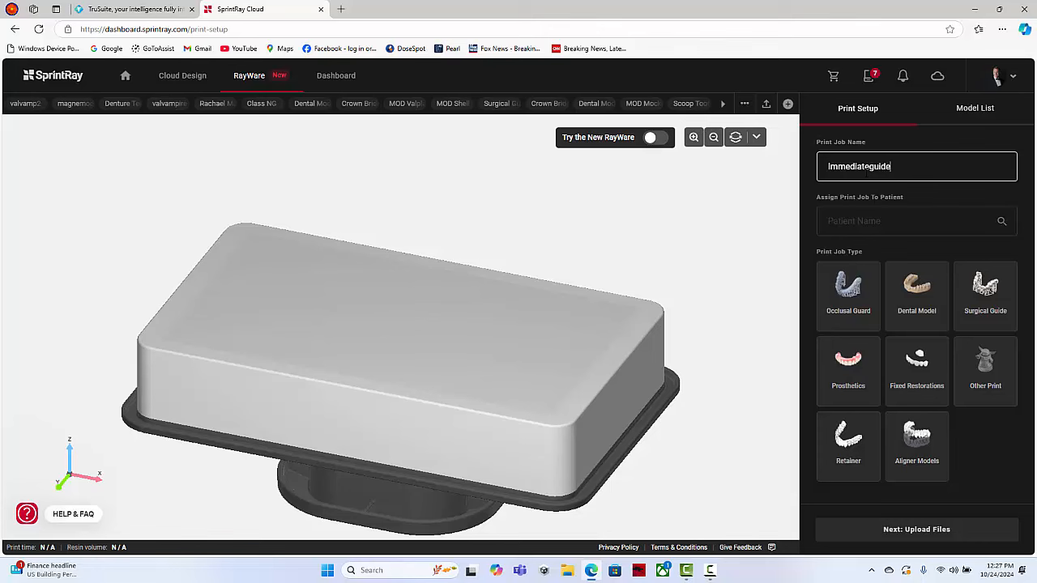
pyautogui.click(983, 296)
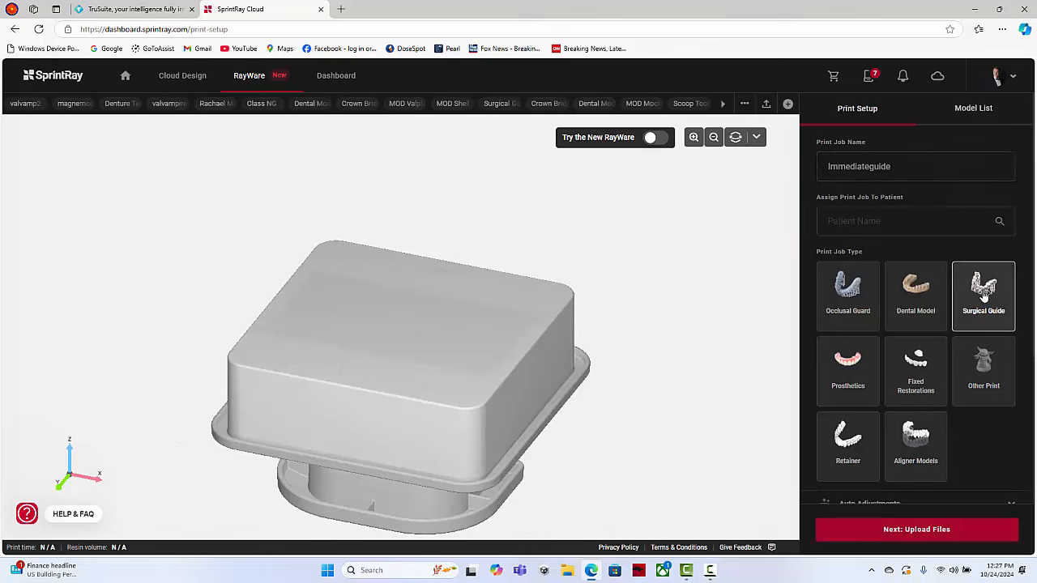
# - Set the printer type to Pro55 S and the build platform to Arch Kit
pyautogui.scroll(-3, 976, 340)
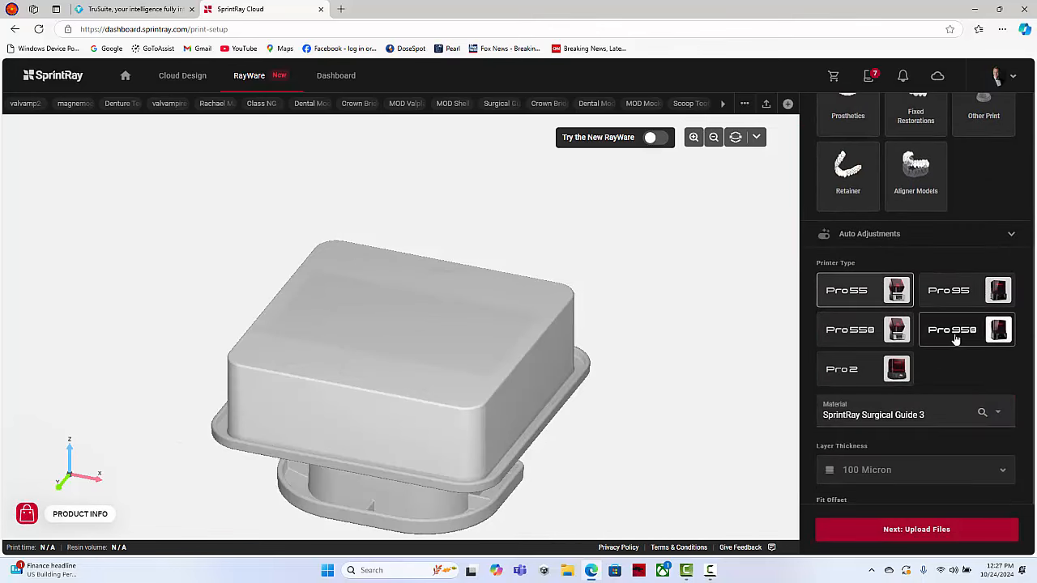
pyautogui.click(862, 339)
pyautogui.click(955, 429)
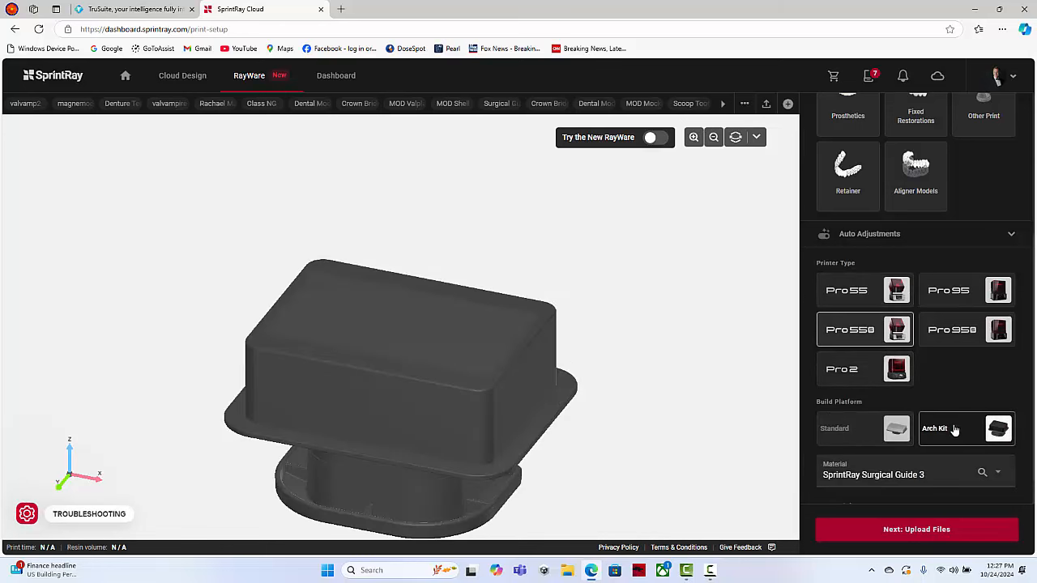
# - Import the upper surgical guide file from the 9 and 10 immediate-Mesh folder and proceed to platform setup
pyautogui.click(926, 531)
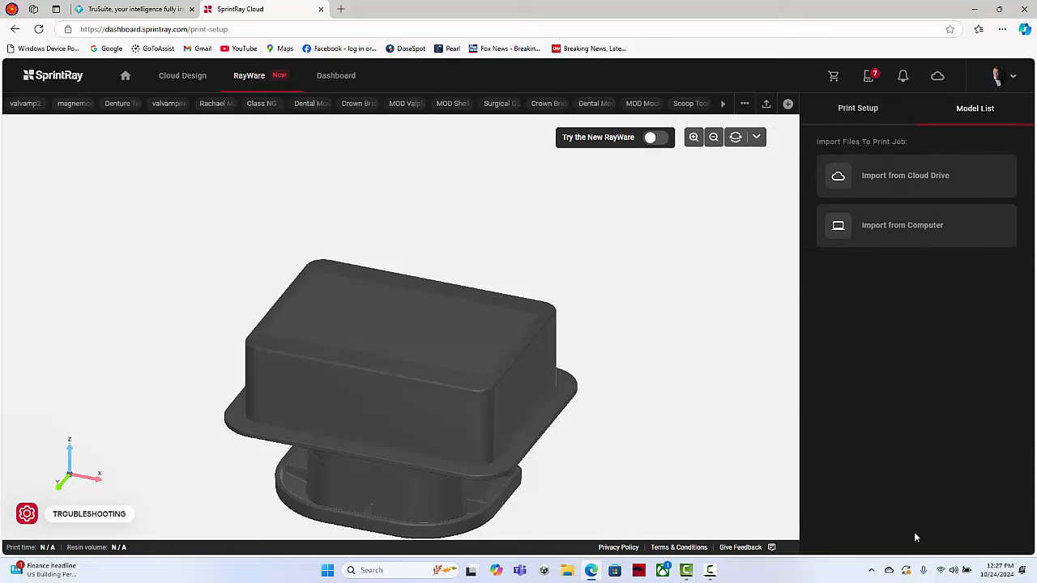
pyautogui.click(884, 237)
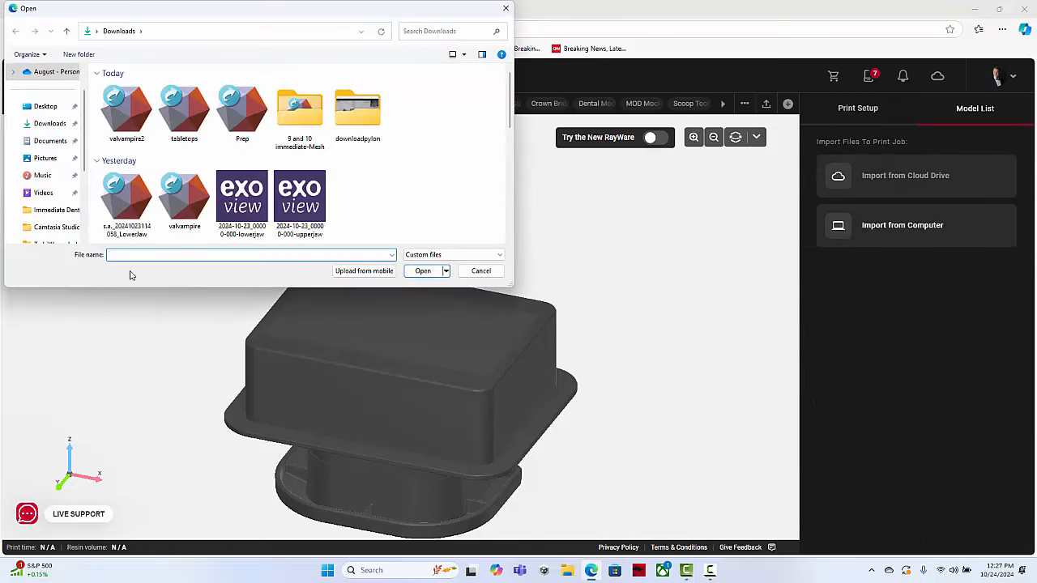
pyautogui.doubleClick(312, 117)
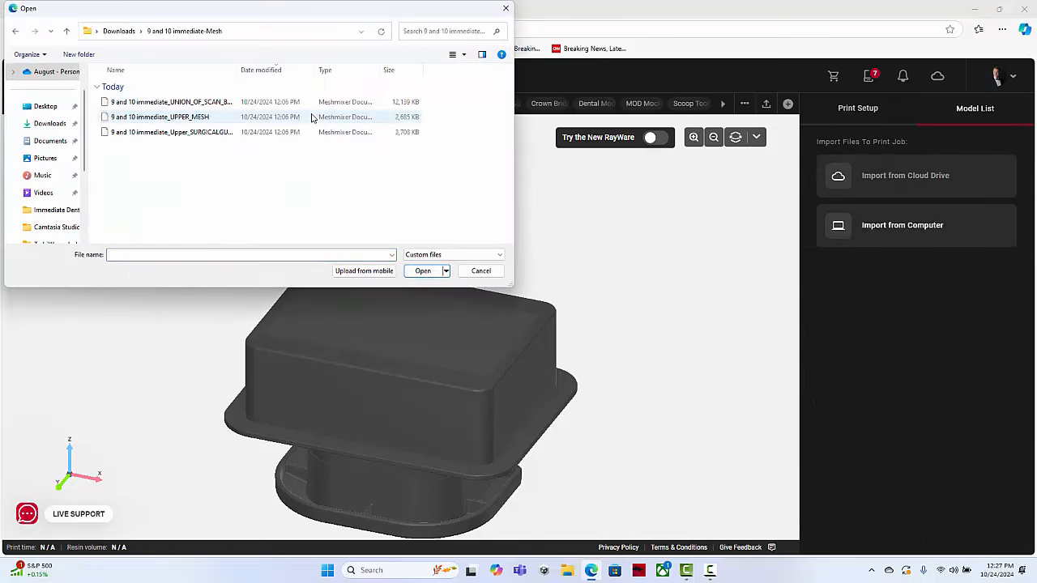
pyautogui.doubleClick(202, 132)
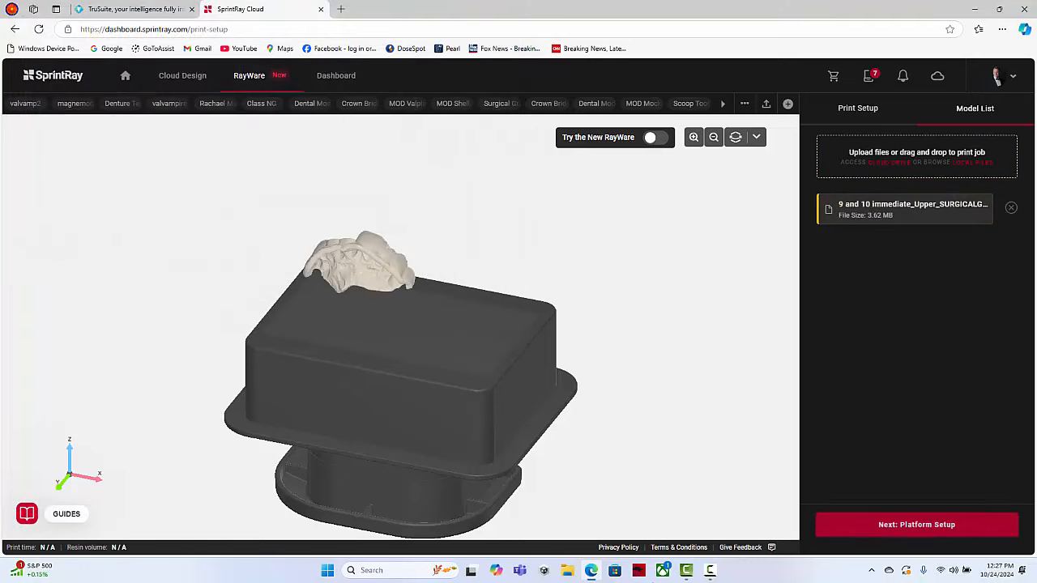
pyautogui.click(896, 530)
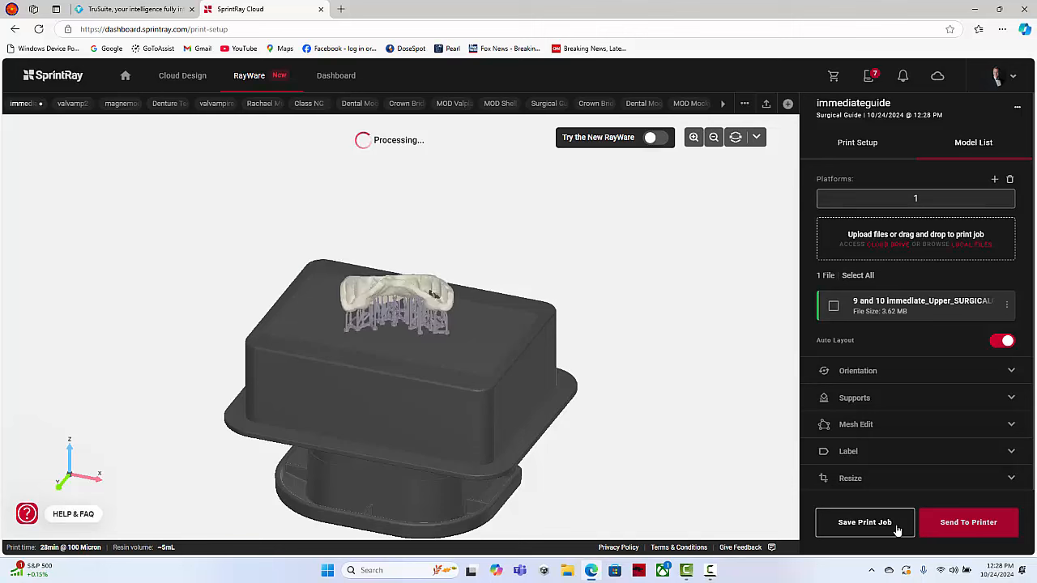
# - Reorient the surgical guide by selecting the underside face of an implant sleeve as its base, and confirm the orientation
pyautogui.moveTo(358, 377); pyautogui.dragTo(497, 339)
pyautogui.scroll(5, 497, 339)
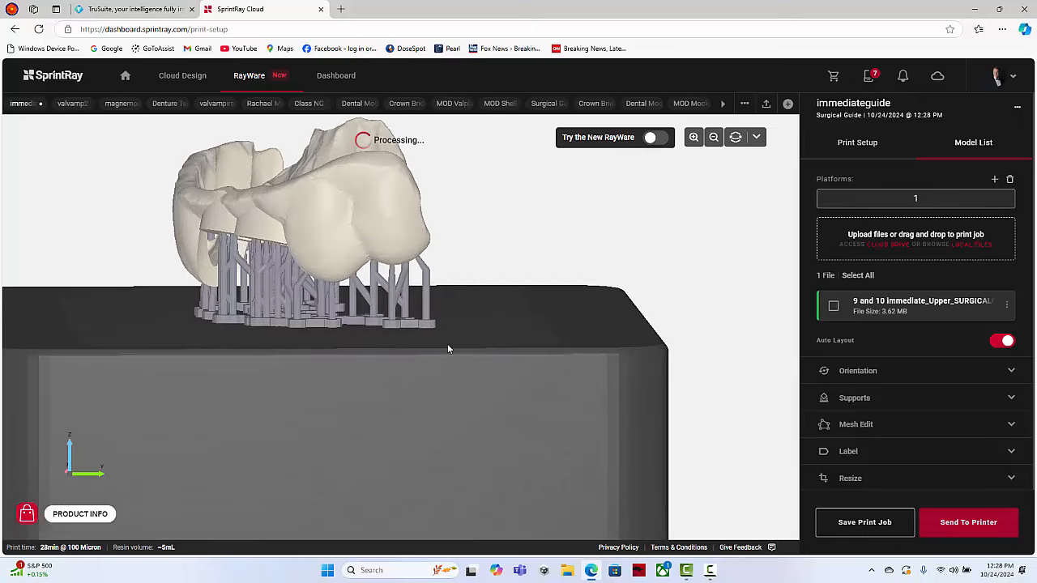
pyautogui.moveTo(396, 344)
pyautogui.mouseDown()
pyautogui.moveTo(418, 347)
pyautogui.moveTo(409, 351)
pyautogui.mouseUp()
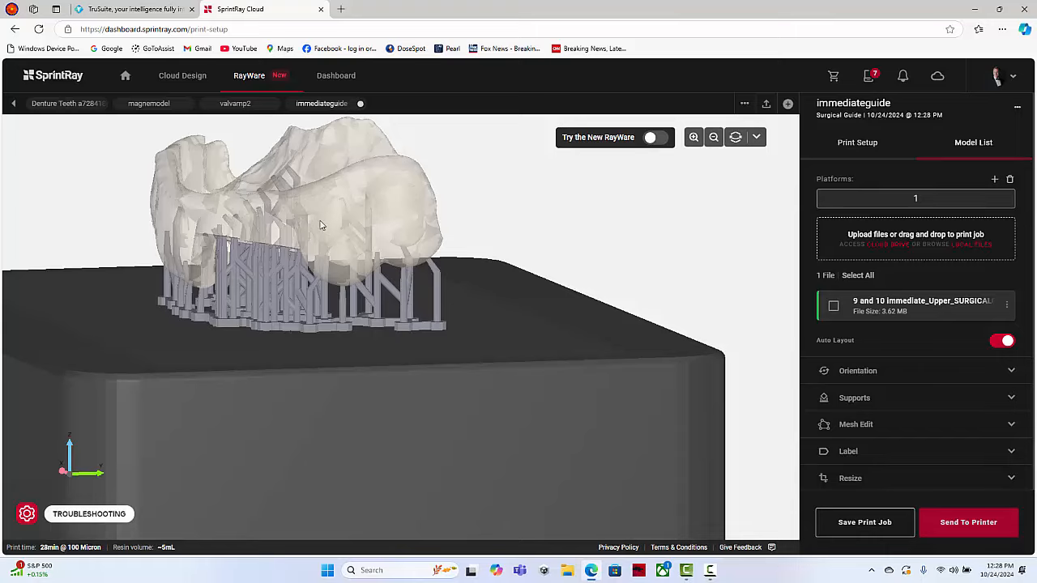
pyautogui.moveTo(307, 388); pyautogui.dragTo(337, 379, button='right')
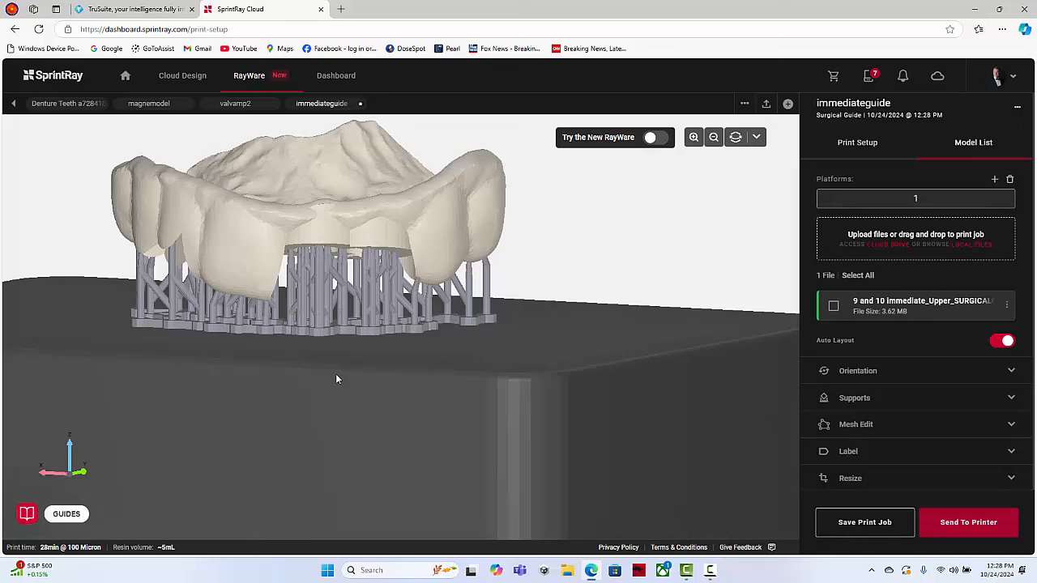
pyautogui.click(869, 375)
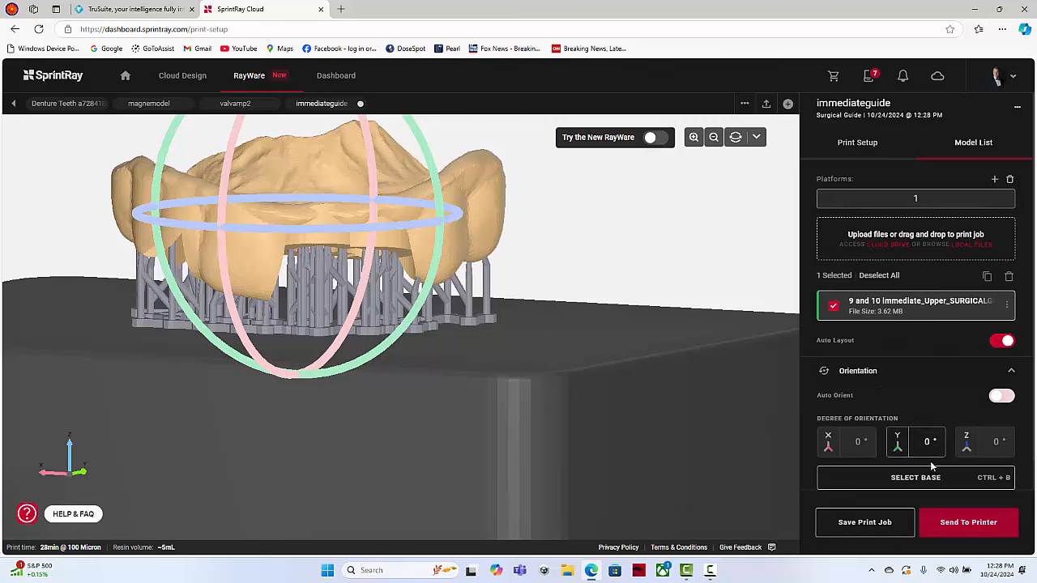
pyautogui.click(914, 479)
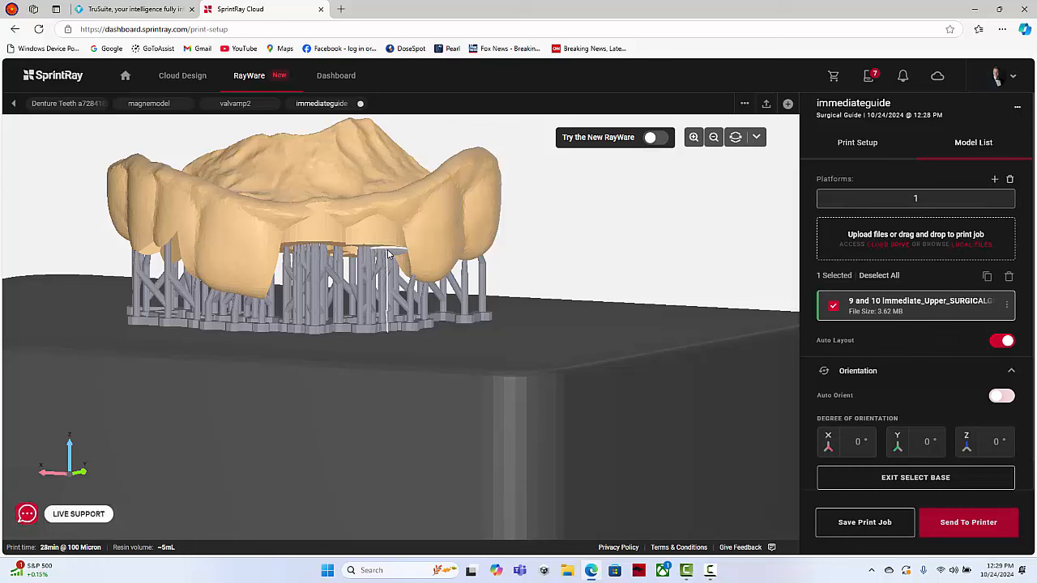
pyautogui.click(388, 254)
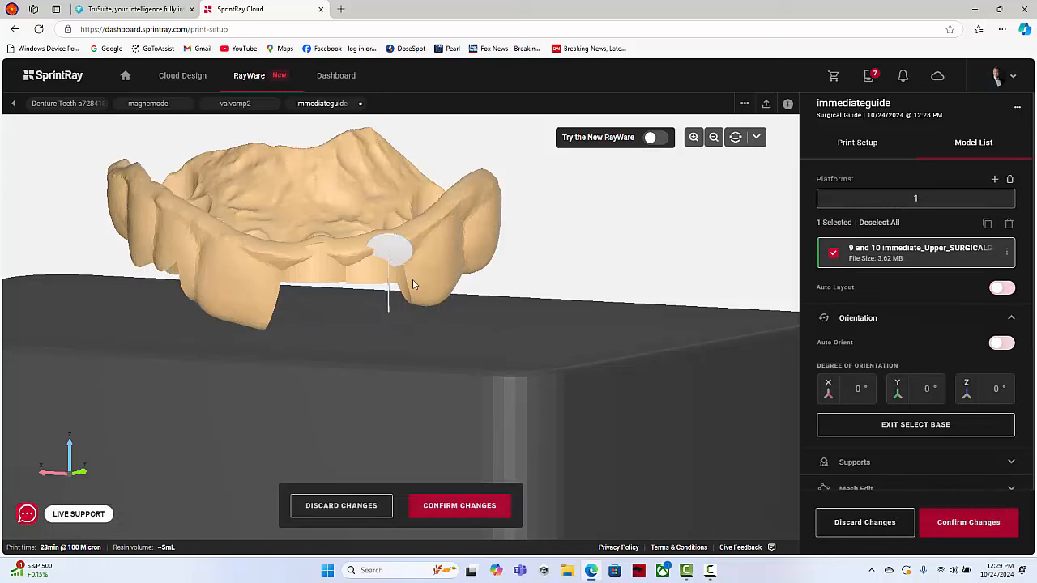
pyautogui.moveTo(548, 333); pyautogui.dragTo(461, 337)
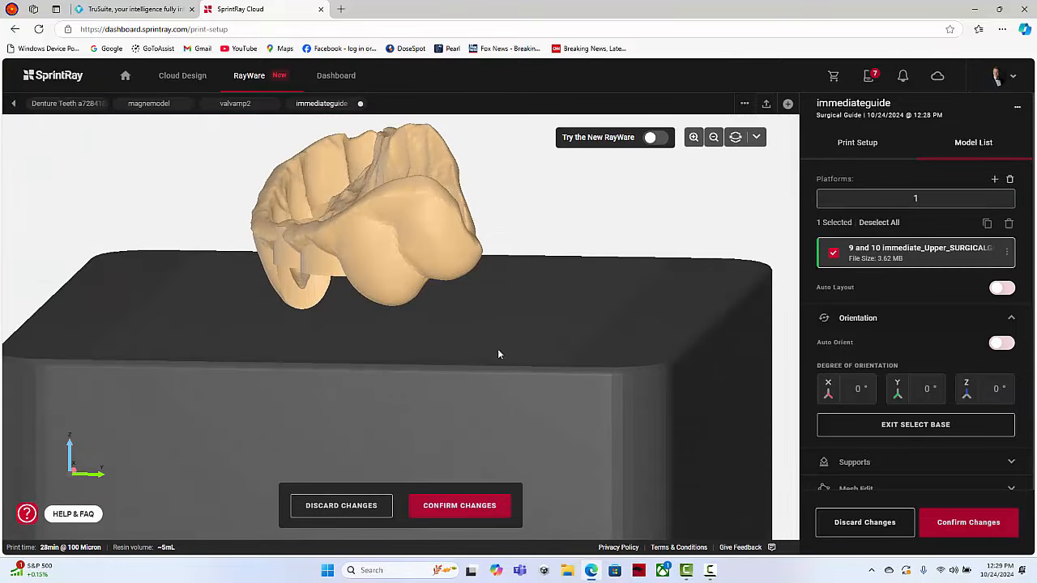
pyautogui.click(475, 508)
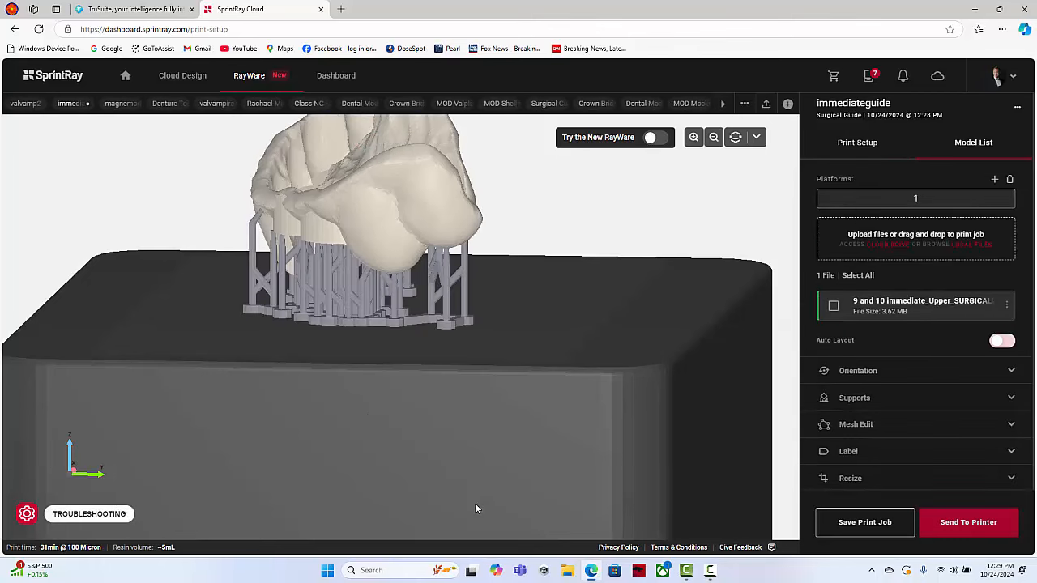
# - Edit the guide's supports individually, removing the support point inside an implant sleeve opening, and confirm the support changes
pyautogui.moveTo(339, 366); pyautogui.dragTo(490, 333)
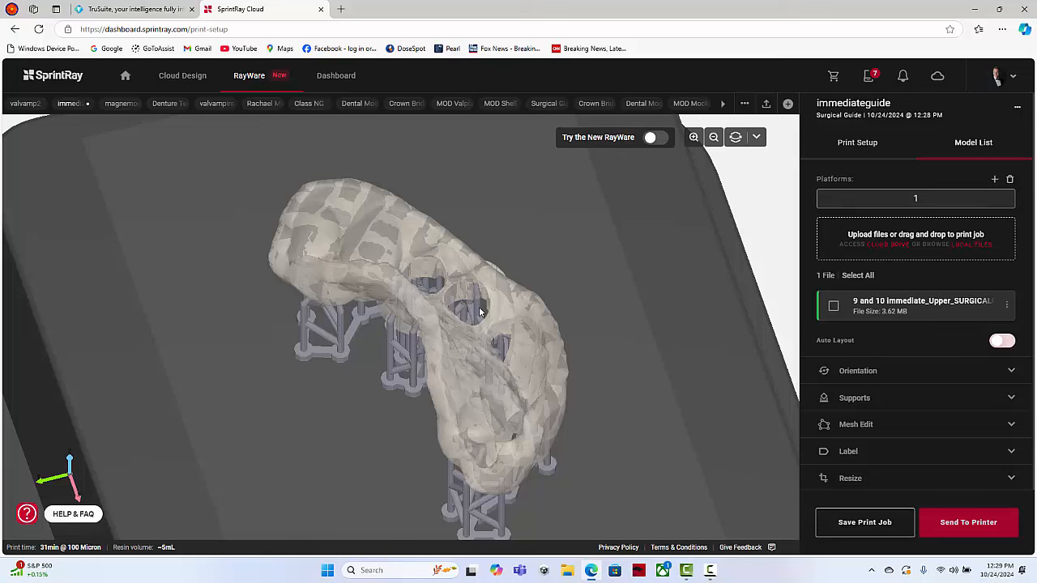
pyautogui.click(856, 399)
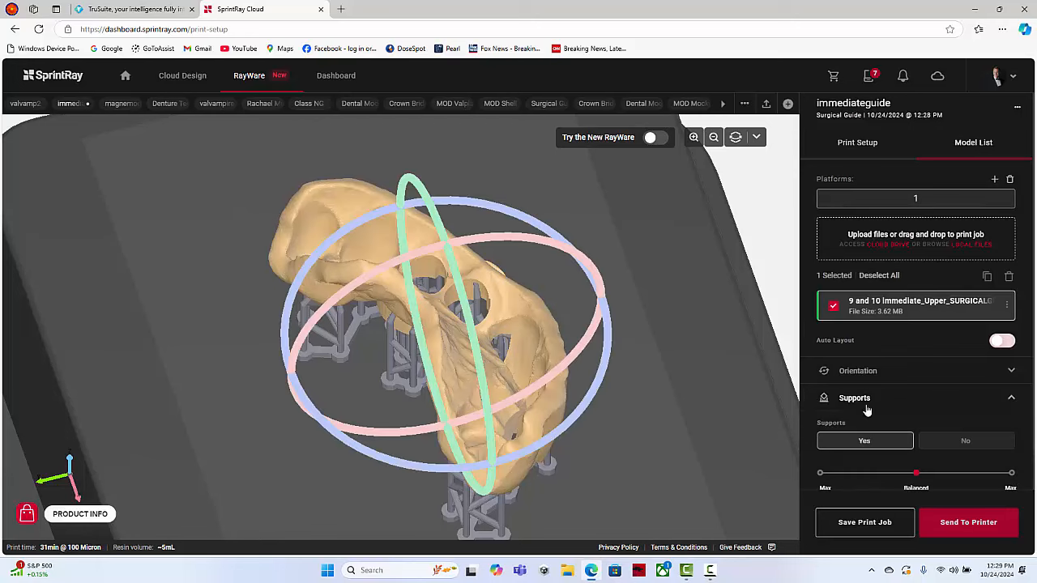
pyautogui.click(889, 415)
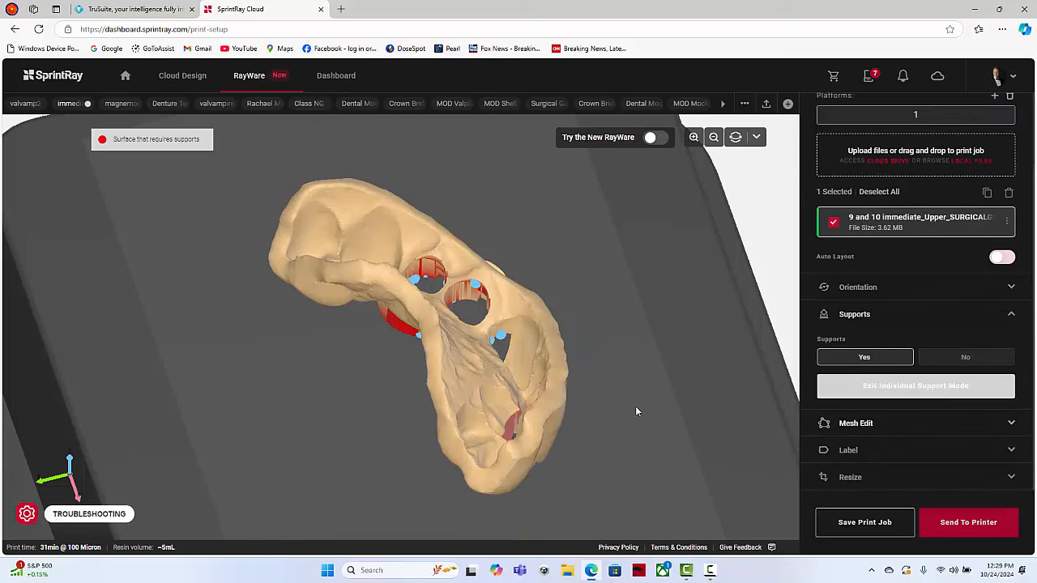
pyautogui.moveTo(616, 434); pyautogui.dragTo(666, 277)
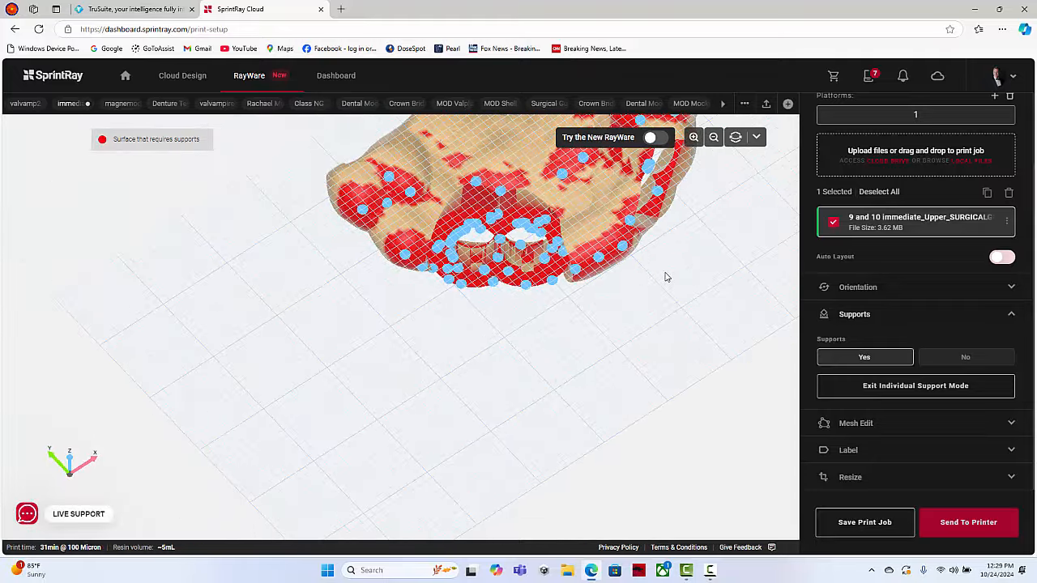
pyautogui.click(522, 249)
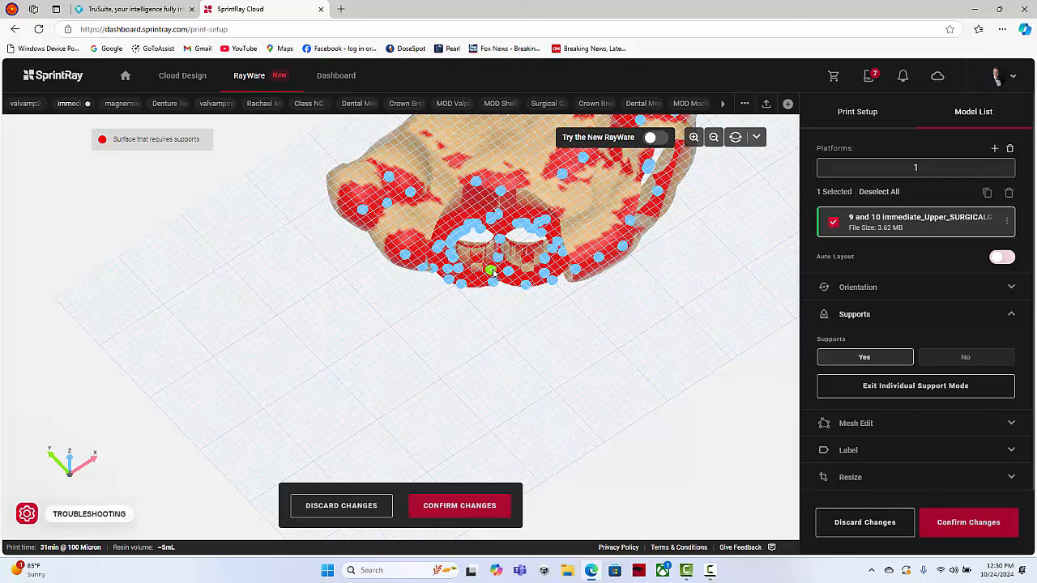
pyautogui.moveTo(602, 366); pyautogui.dragTo(559, 369)
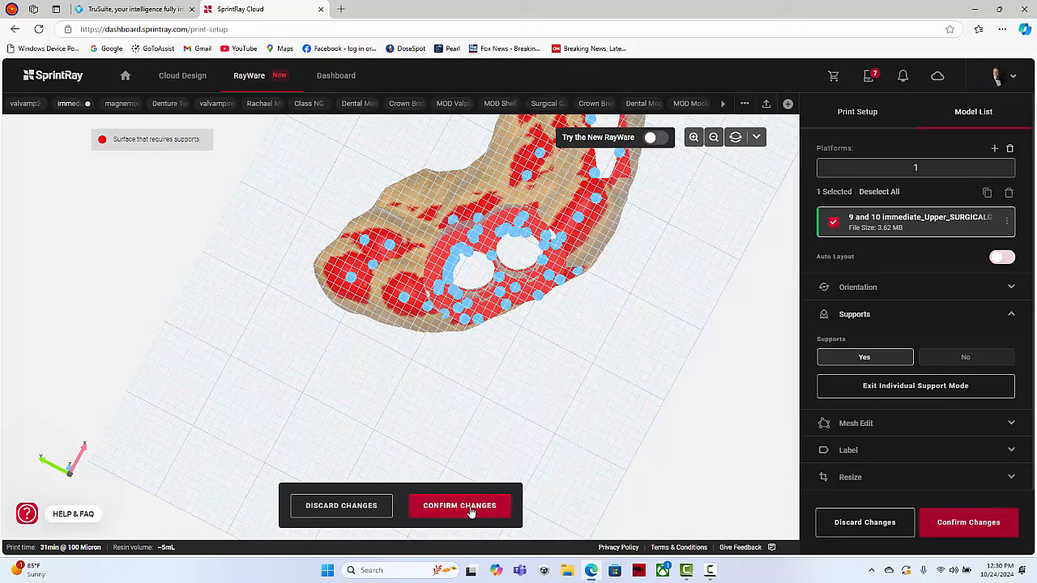
pyautogui.click(469, 509)
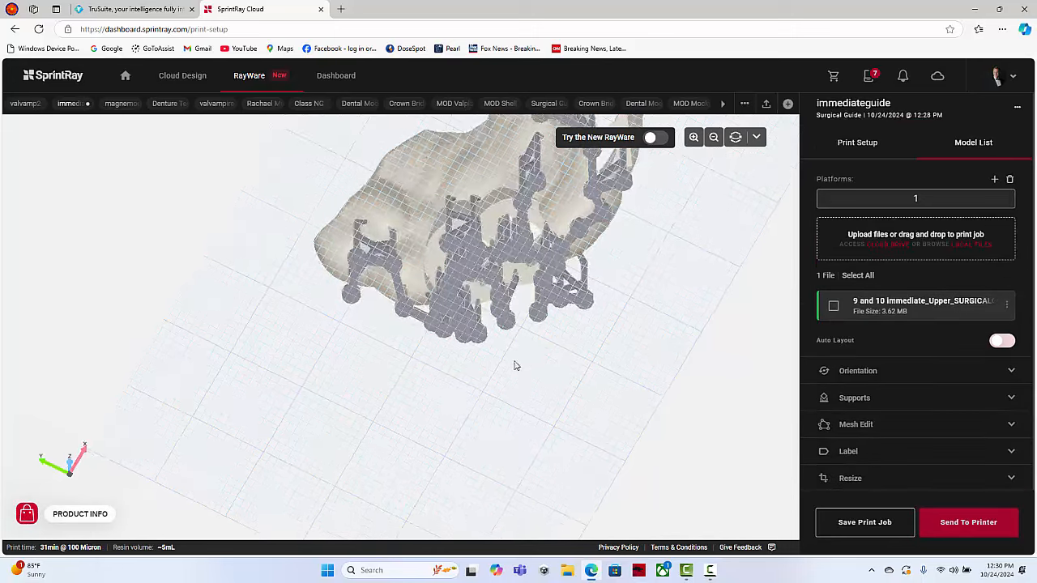
# - Check the regenerated supports from the side and open the send-to-printer options for the immediateguide job
pyautogui.moveTo(489, 442); pyautogui.dragTo(368, 460, button='right')
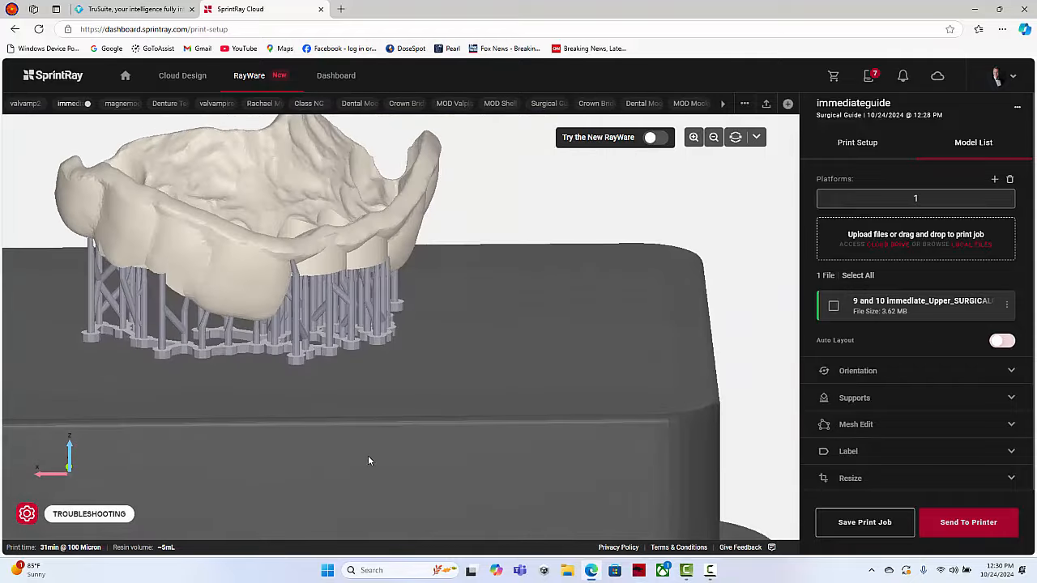
pyautogui.click(960, 524)
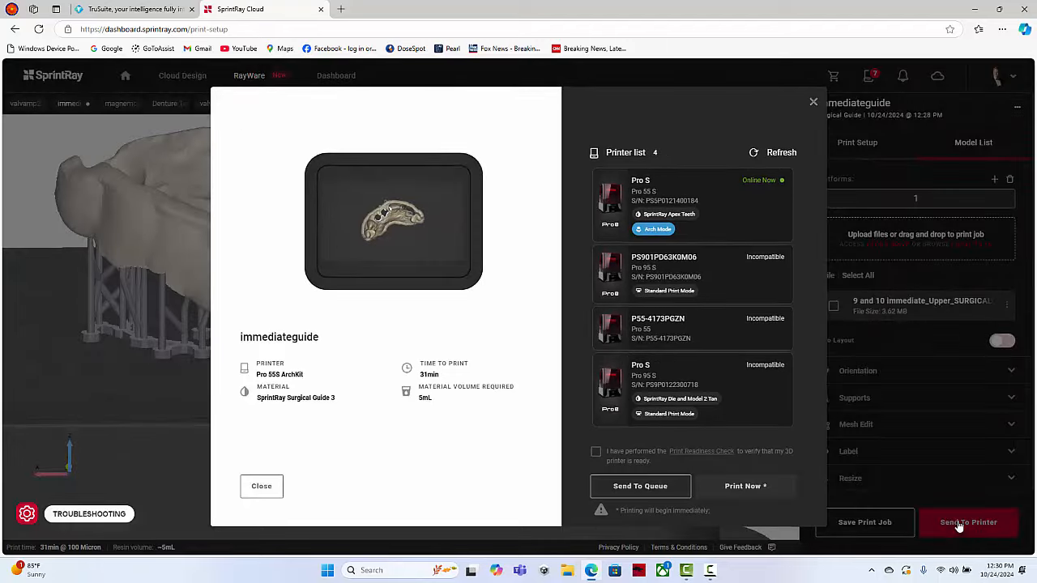